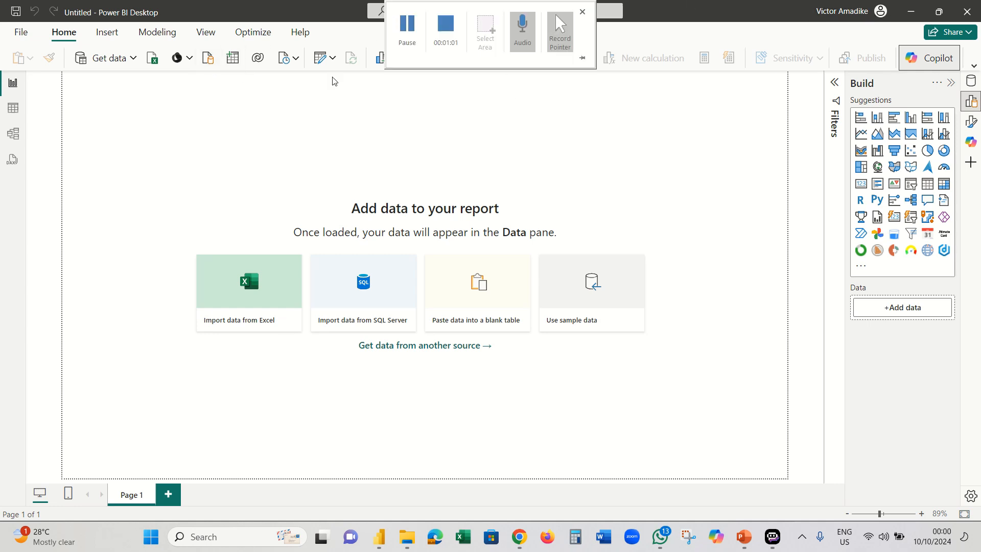
- Import HR Analytics Data (1).csv from Downloads as Text/CSV and send it to Transform Data
click(133, 58)
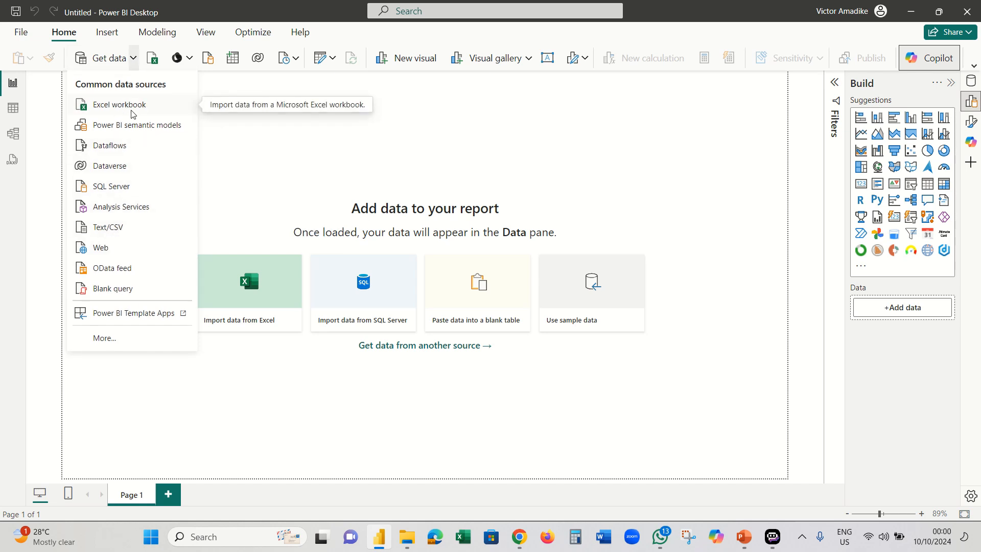
click(110, 232)
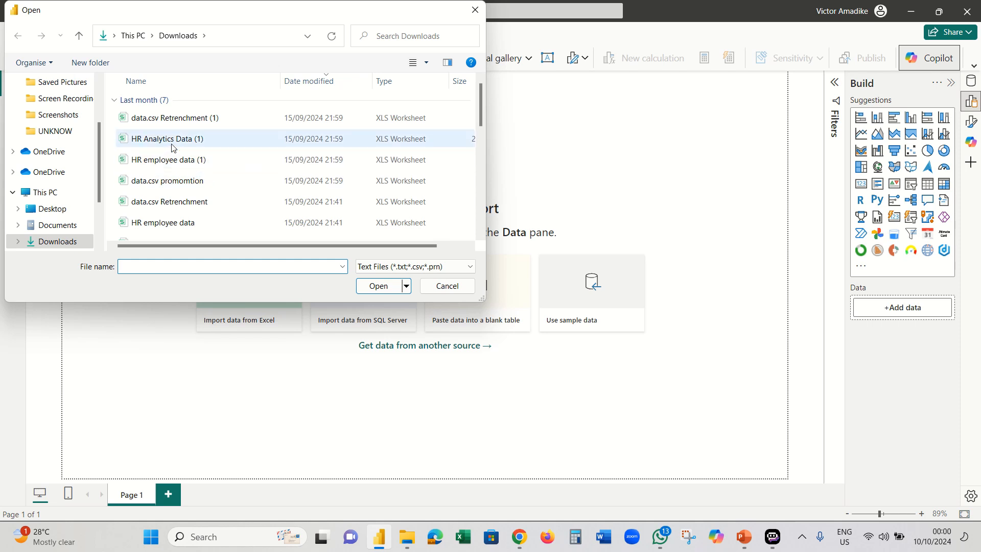
click(189, 141)
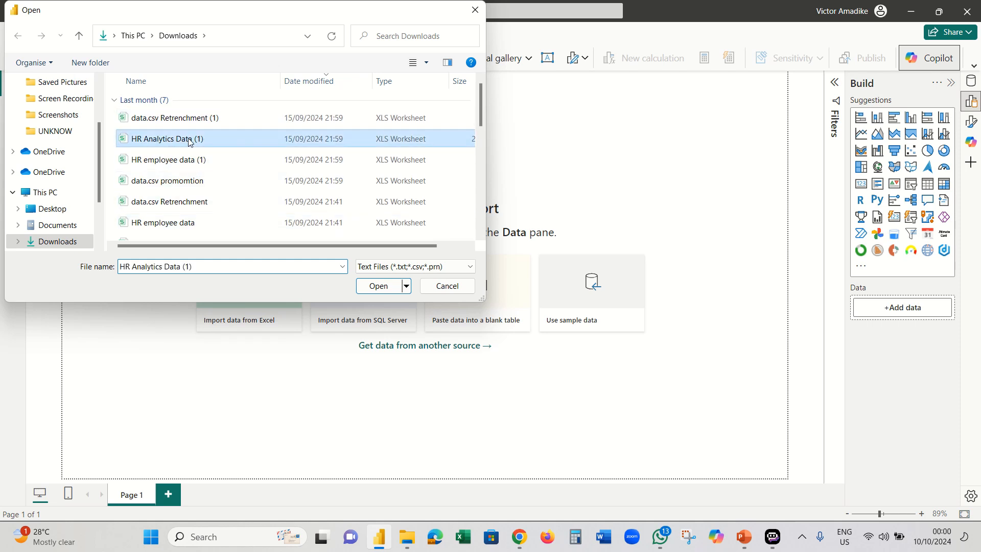
click(379, 286)
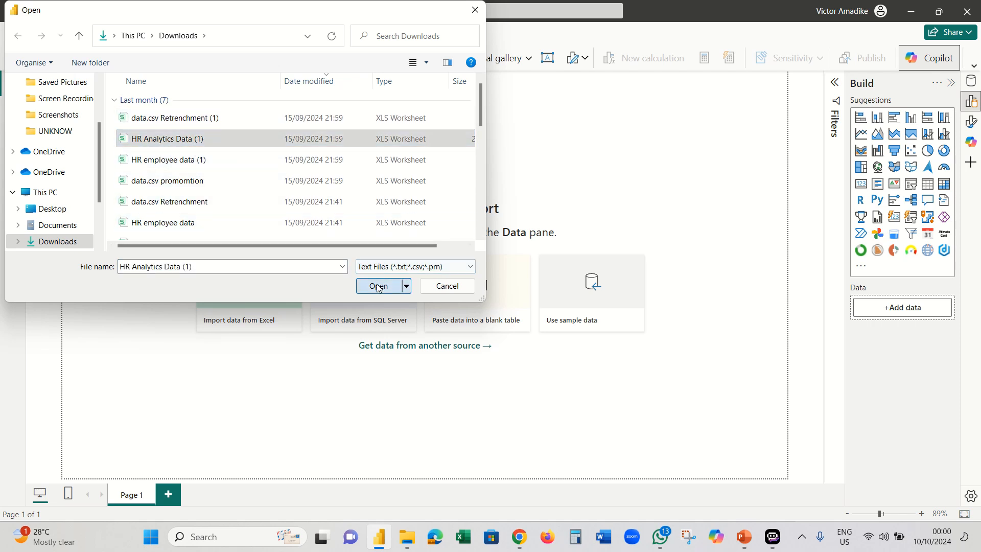
mouse_move(445, 1)
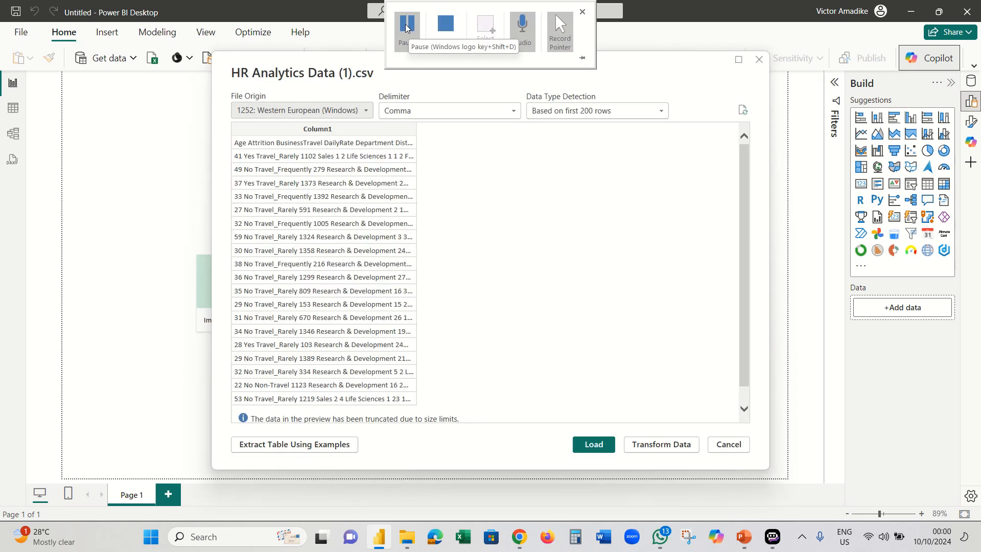
click(406, 29)
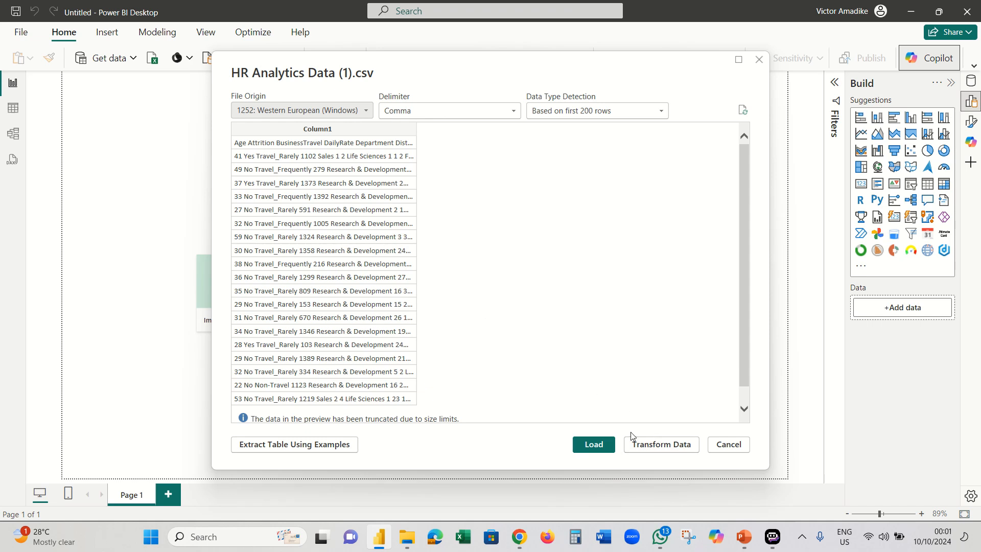
click(660, 445)
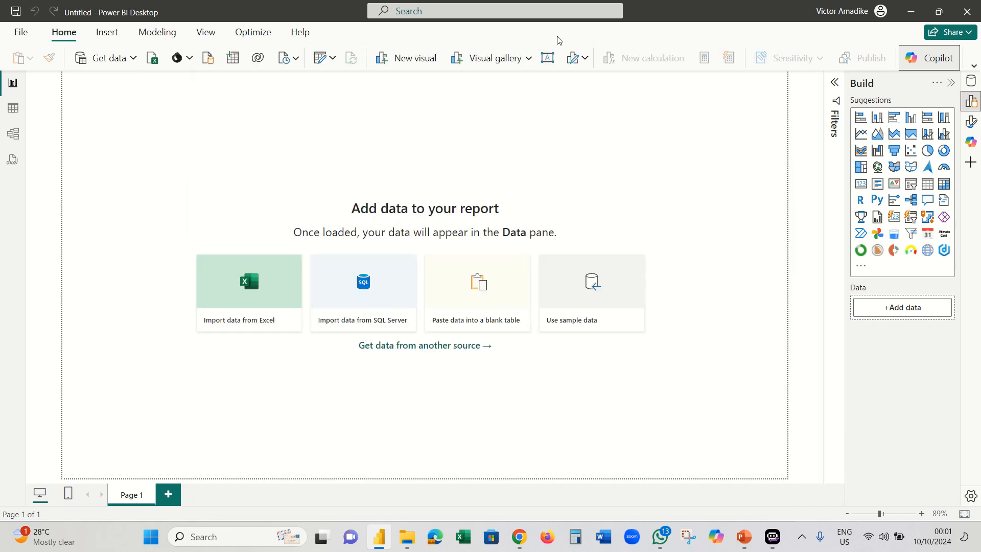
- Wait for Power Query Editor to open the HR Analytics Data (1) query as a single Column1
mouse_move(472, 4)
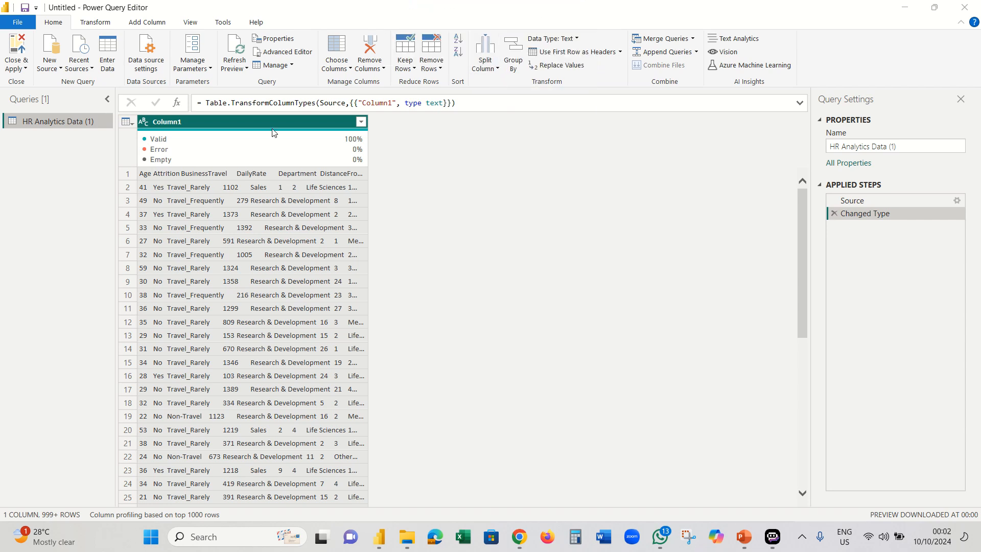
- Split Column1 by the Tab delimiter at each occurrence into 35 columns
click(495, 71)
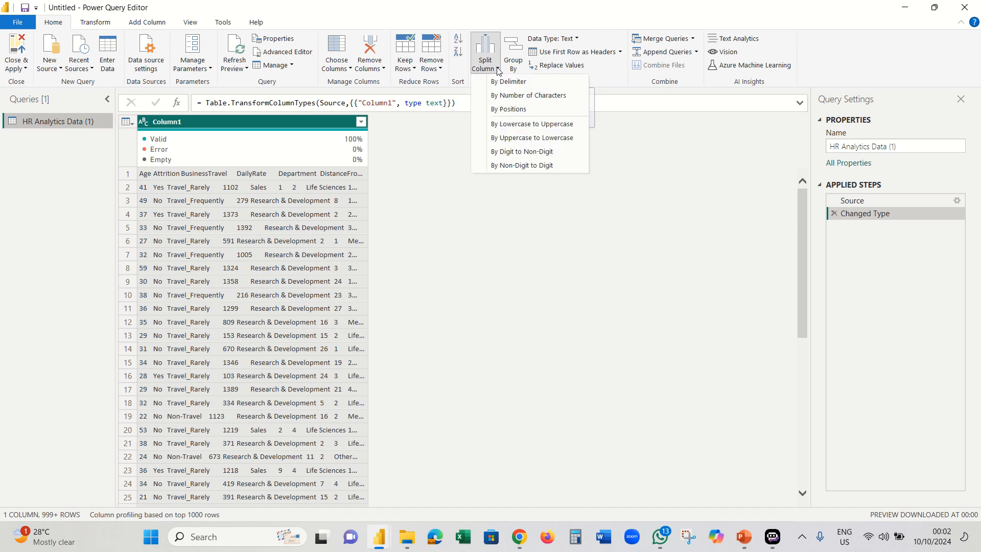
click(505, 84)
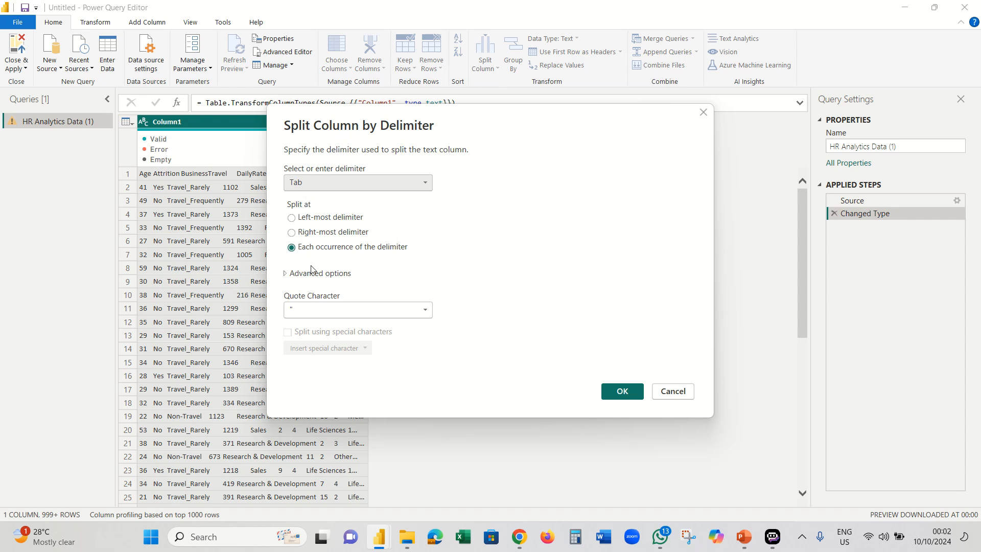
click(288, 276)
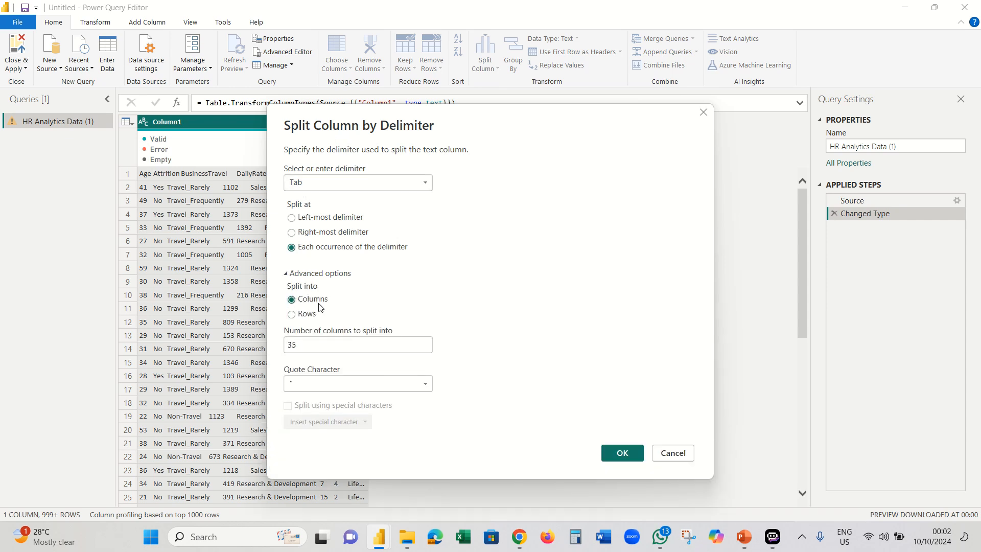
click(621, 453)
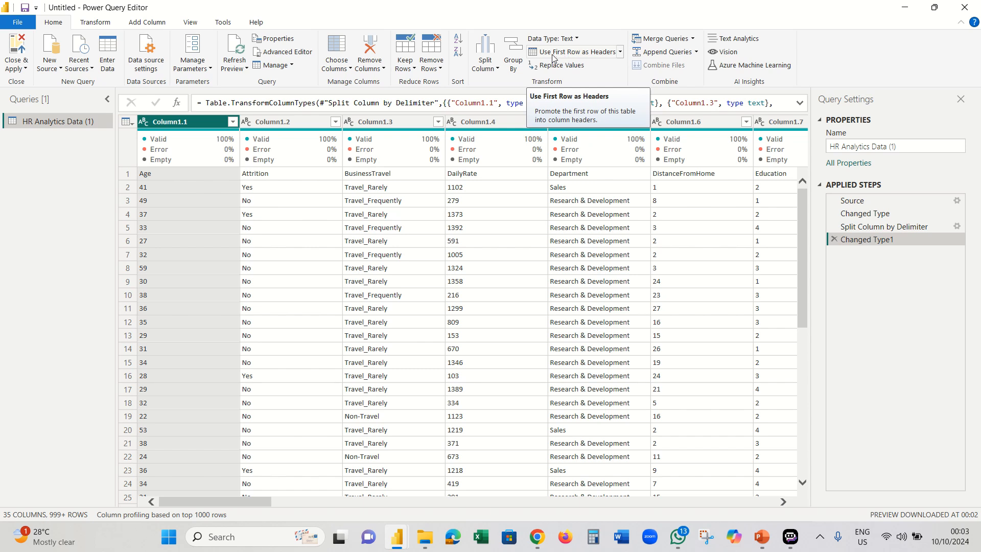
- Promote the first row to headers so columns read Age, Attrition, BusinessTravel, DailyRate and so on
click(101, 24)
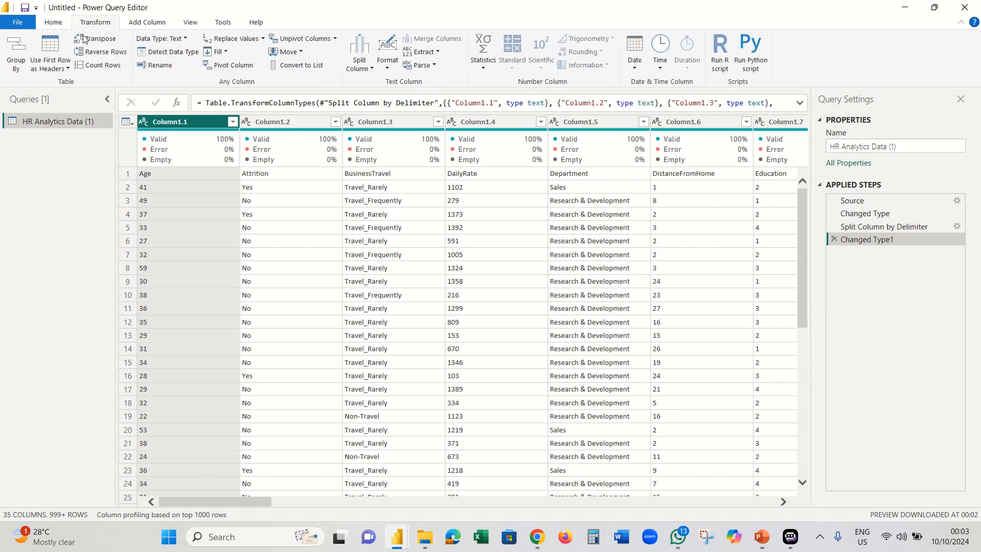
click(53, 22)
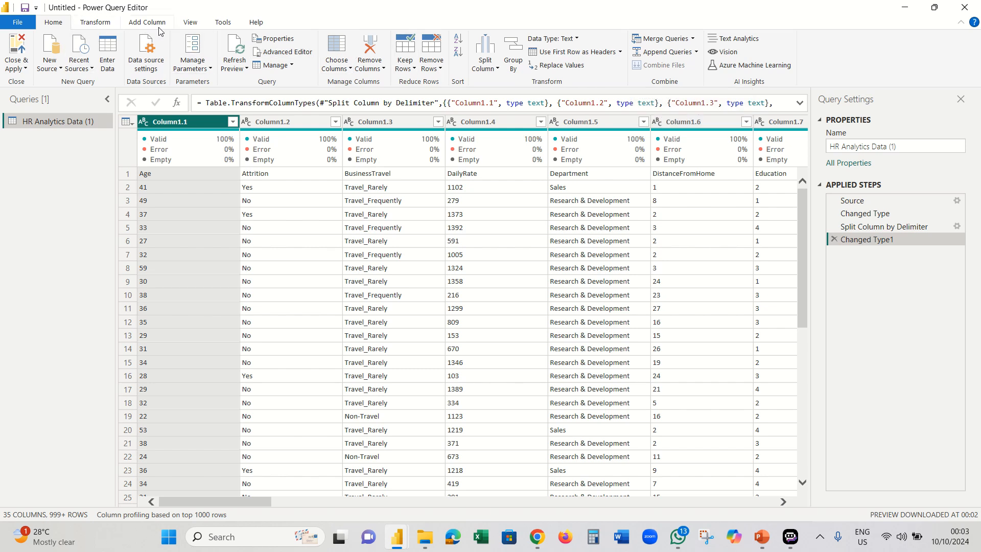
click(583, 53)
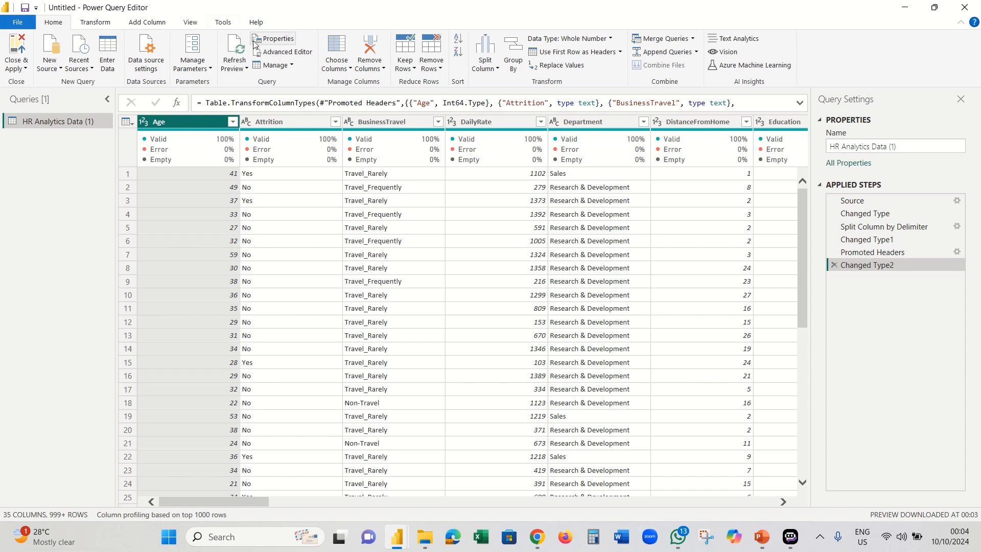
click(233, 121)
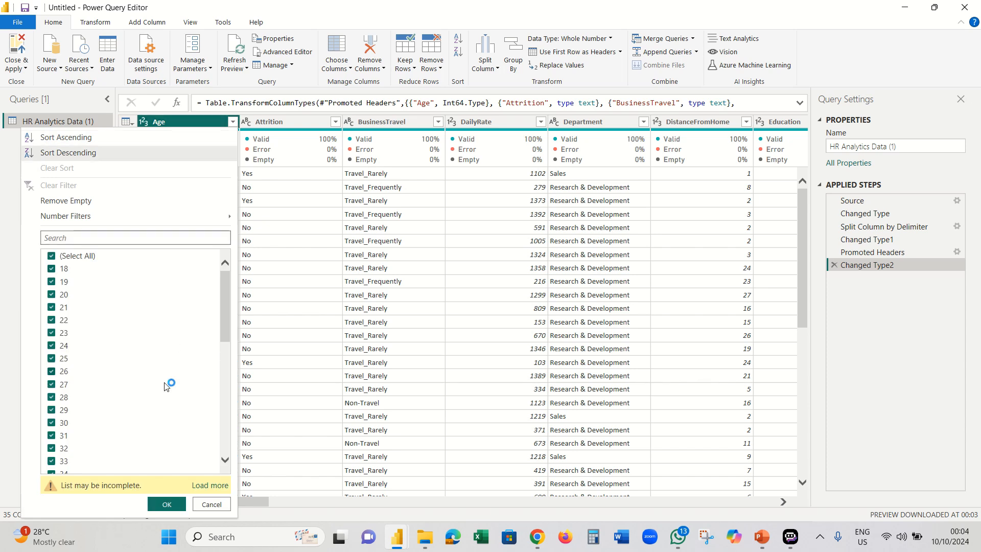
click(207, 485)
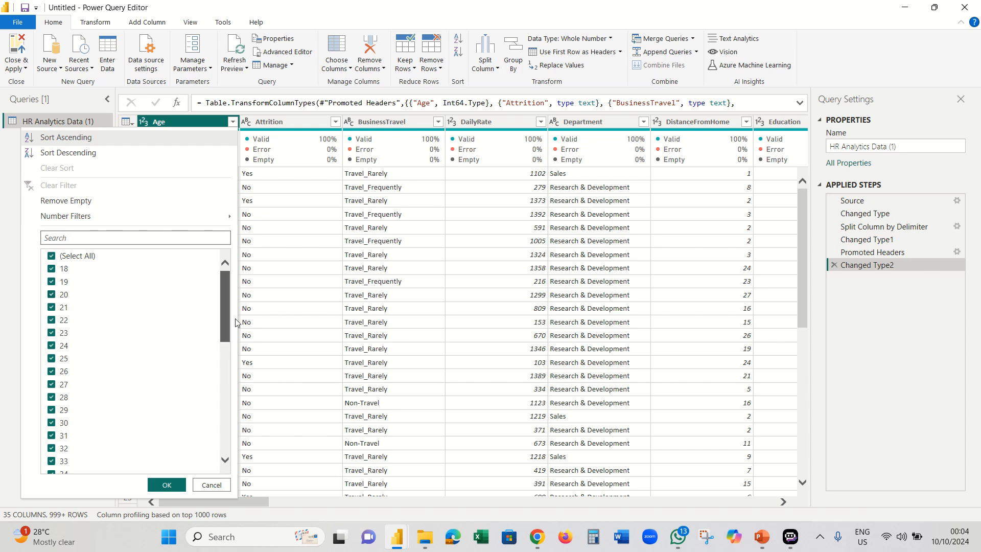
drag(225, 300, 226, 418)
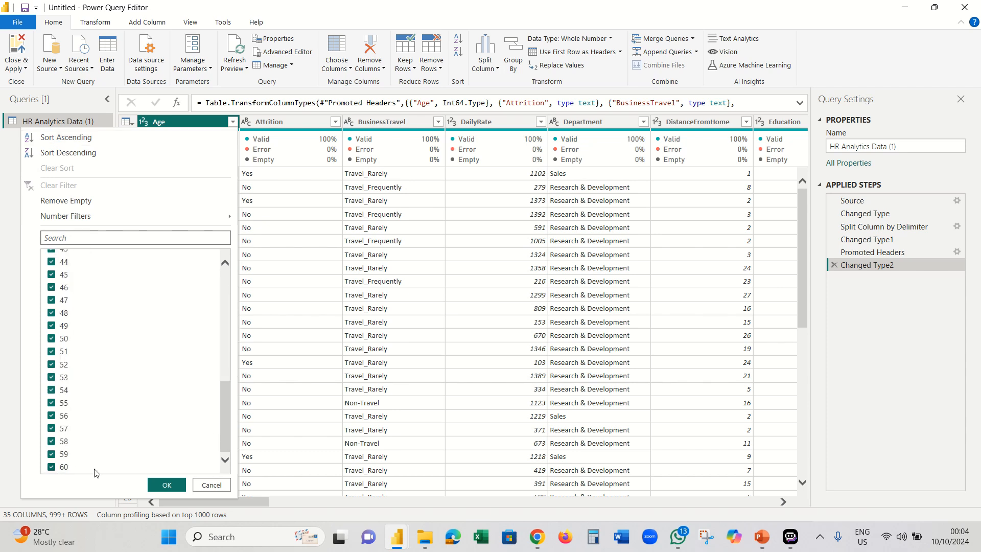
click(211, 485)
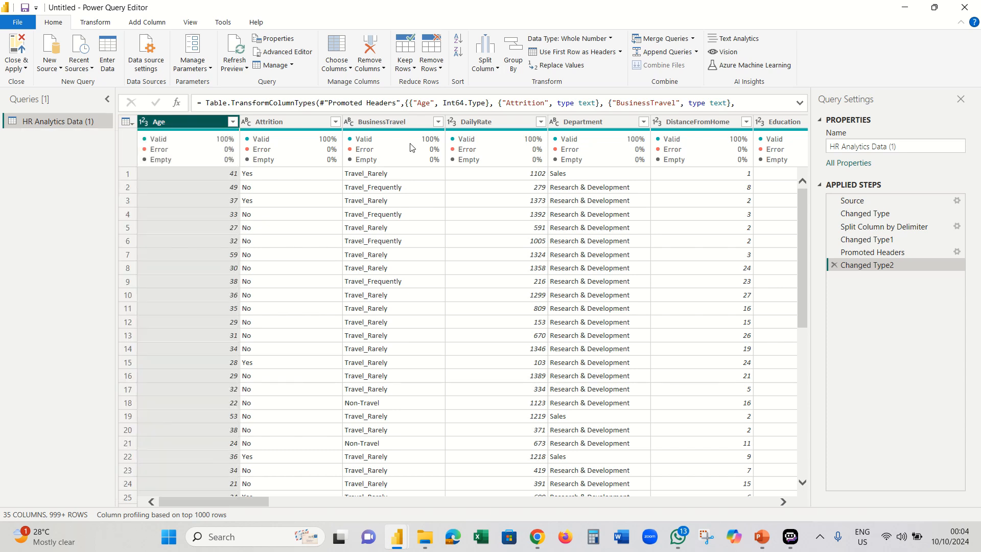
click(438, 122)
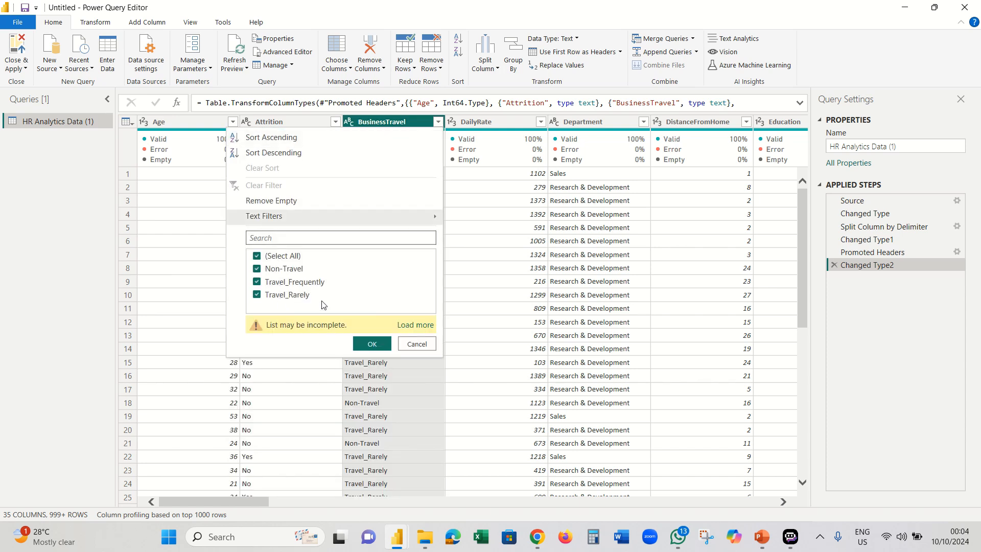
click(408, 327)
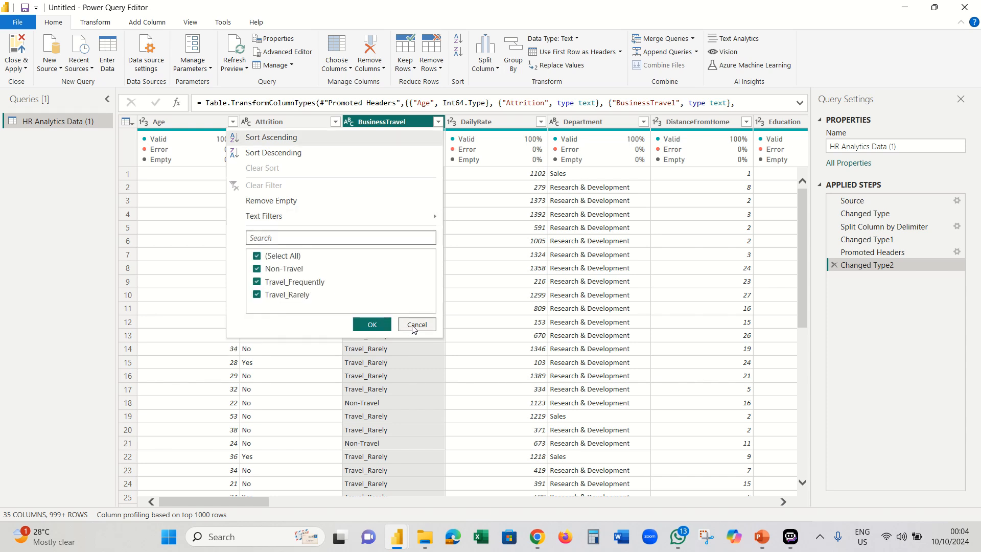
click(416, 327)
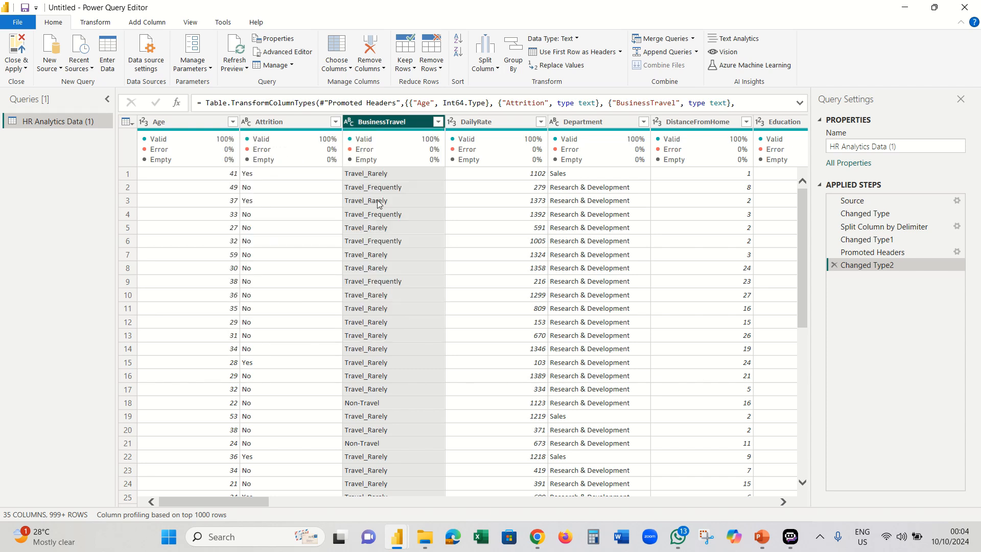
- Replace Travel_Rarely with Rarely in BusinessTravel, matching entire cell contents
right_click(359, 178)
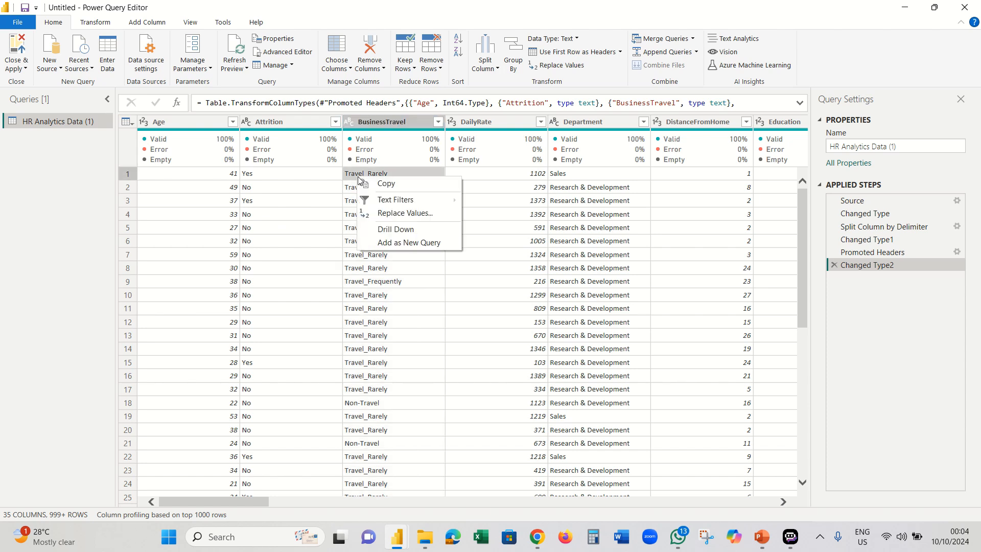
click(388, 216)
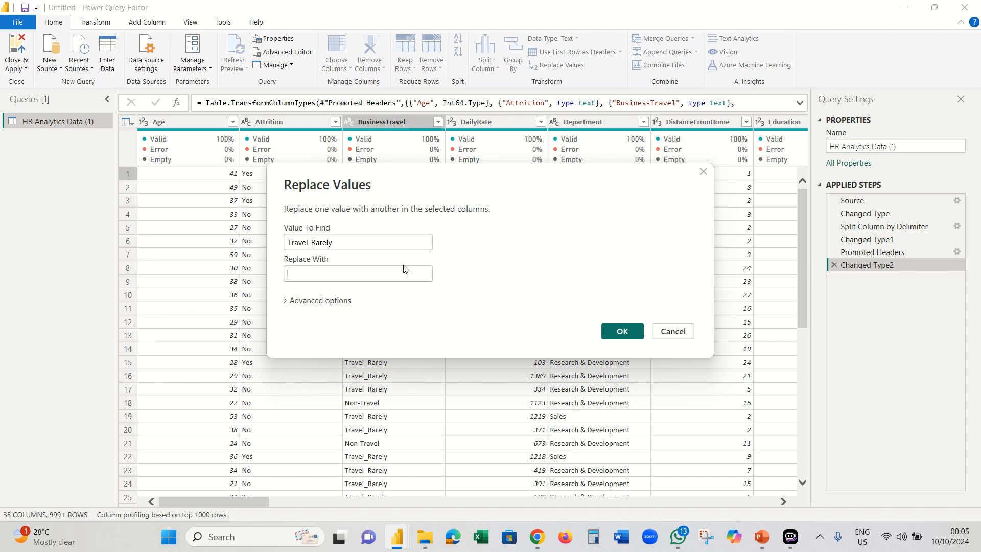
click(704, 172)
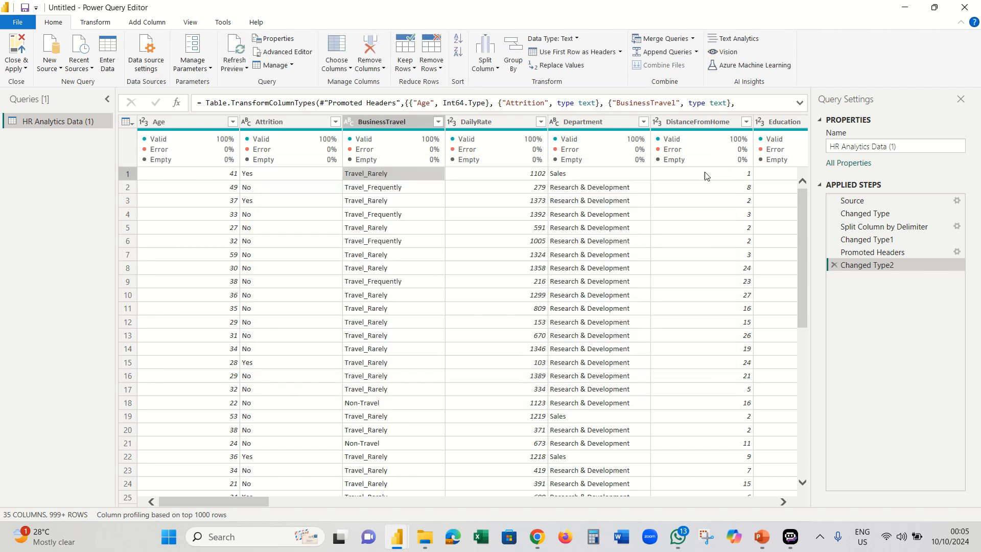
click(103, 23)
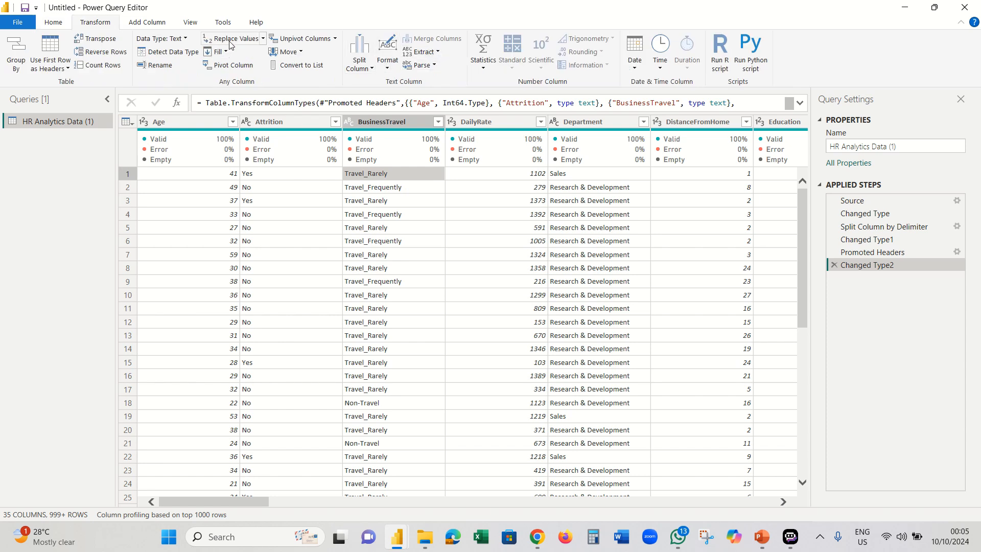
click(366, 202)
right_click(365, 200)
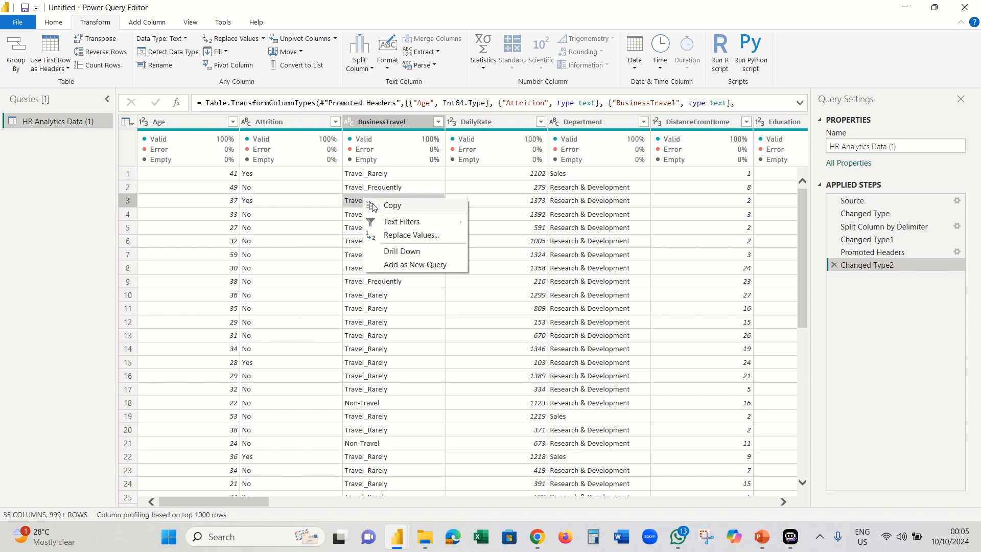
click(401, 235)
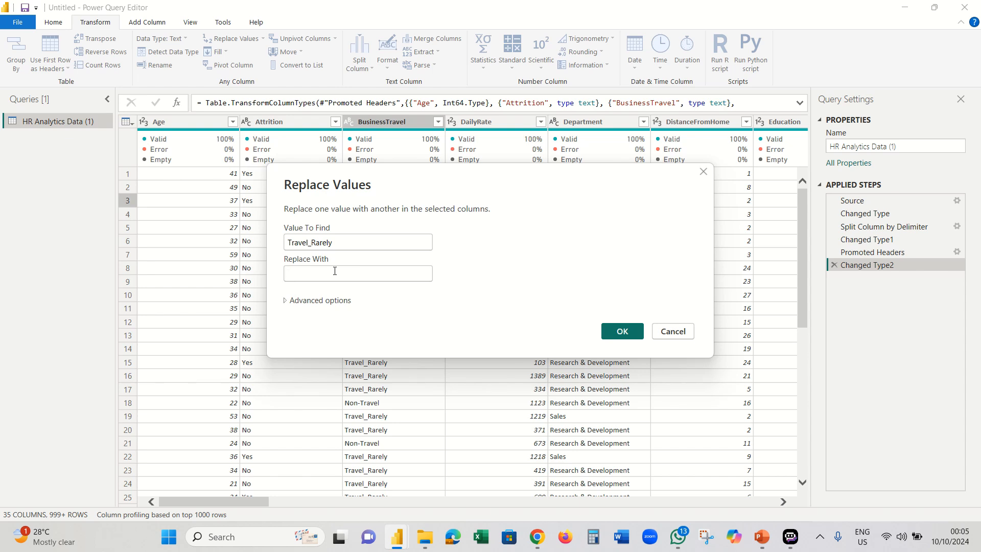
click(334, 272)
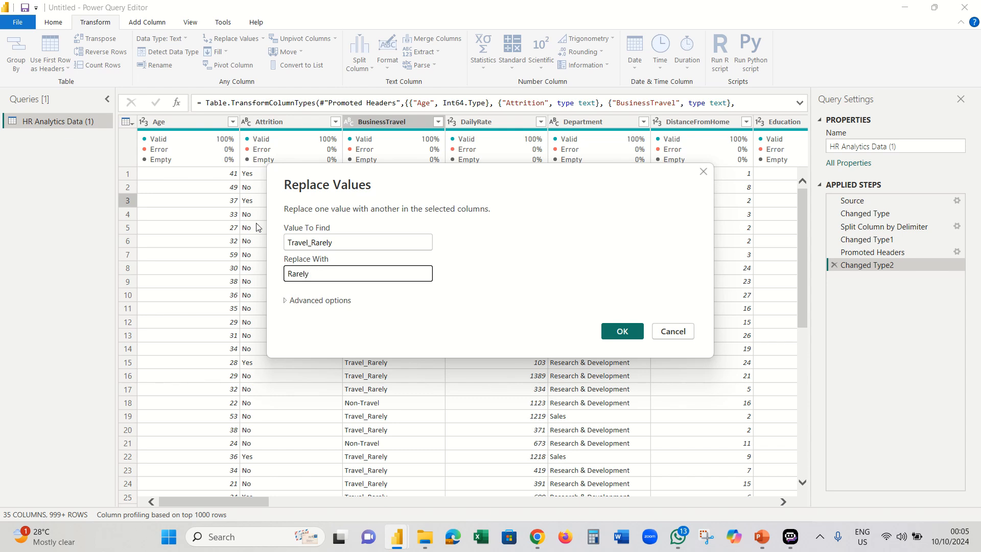
click(313, 301)
click(293, 319)
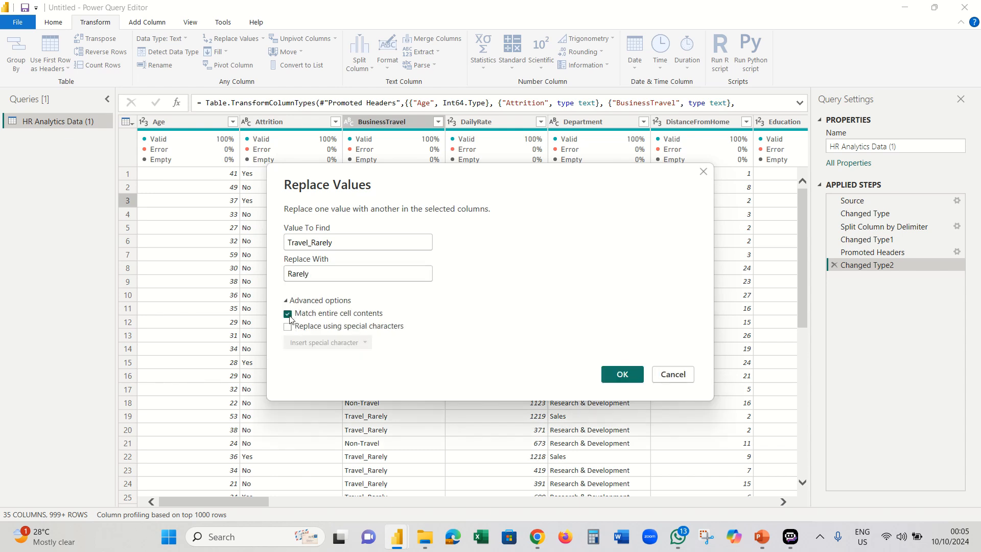
click(616, 377)
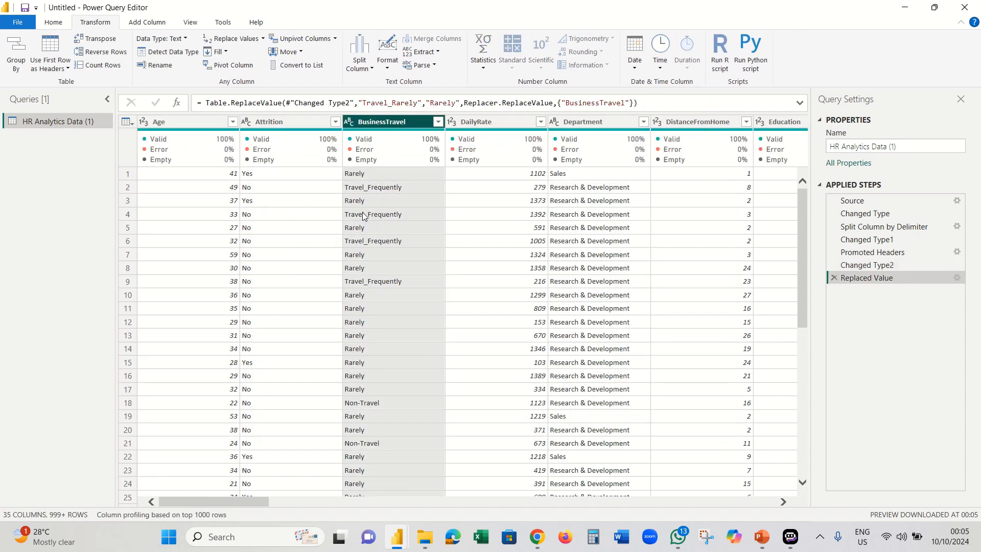
- Replace Travel_Frequently with Frequently, matching entire cell contents
right_click(363, 214)
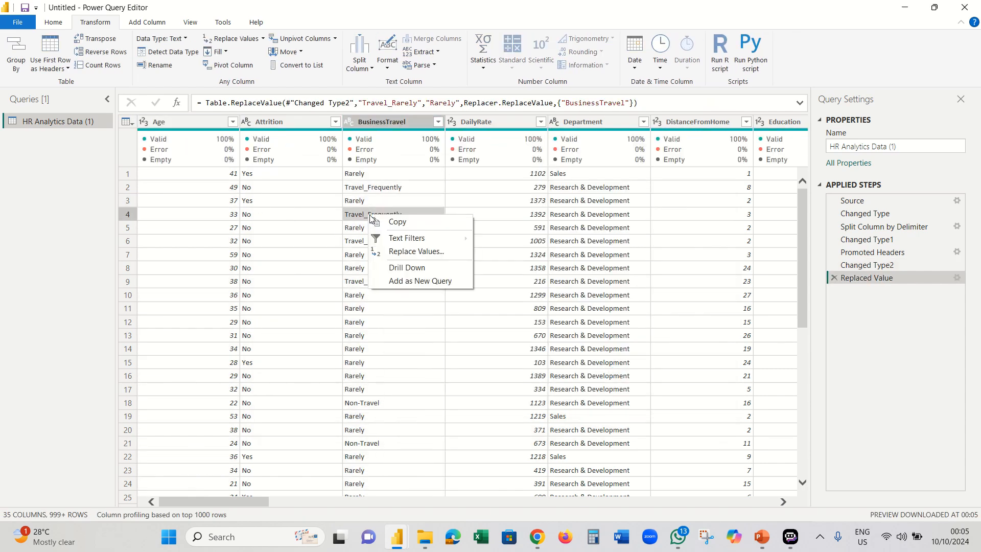
click(403, 251)
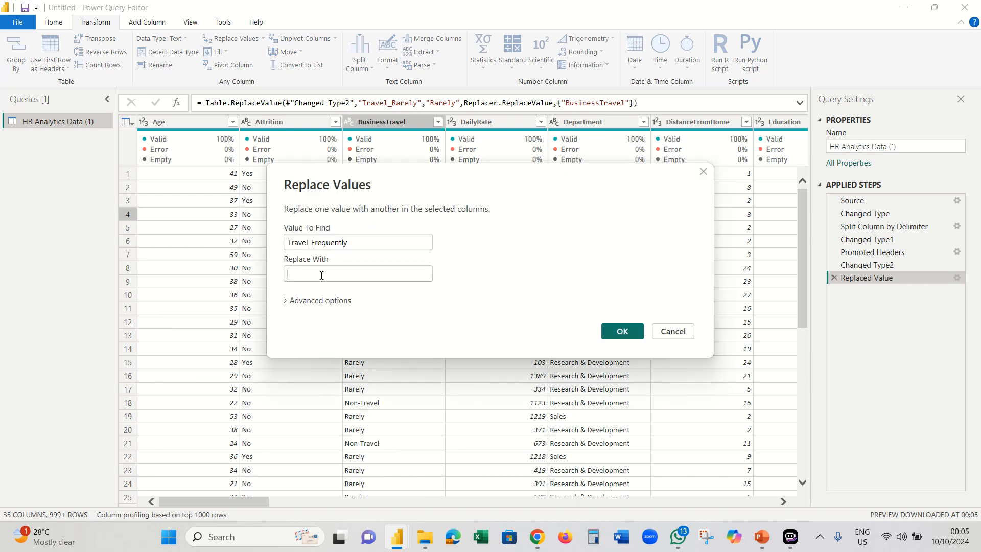
click(322, 275)
text(Frequently)
click(302, 303)
click(289, 316)
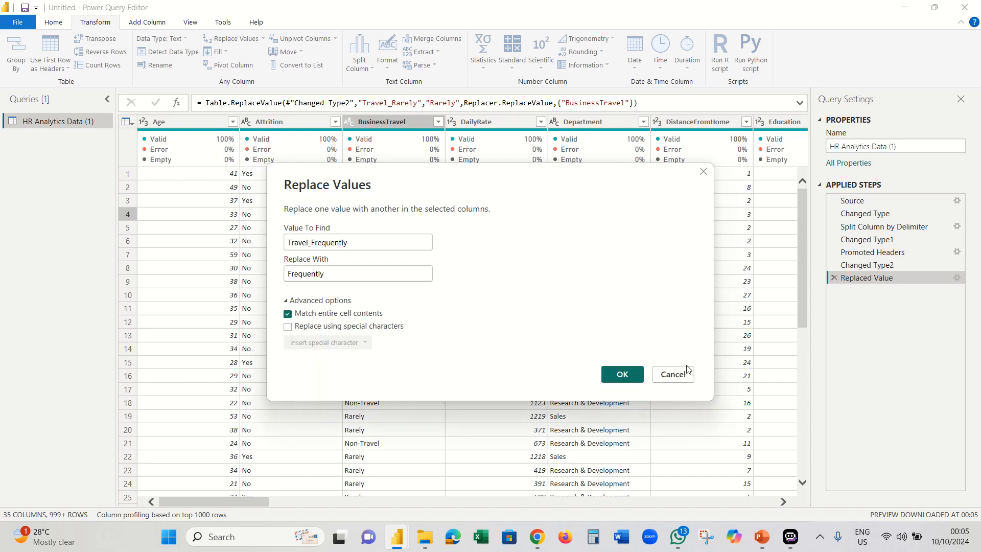
click(629, 376)
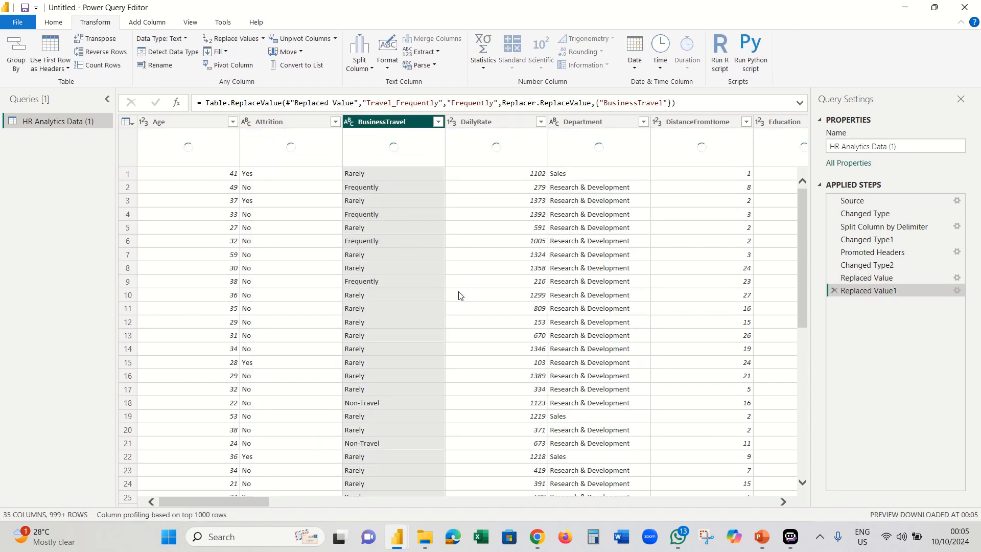
- Replace Non-Travel with Non, matching entire cell contents
click(369, 403)
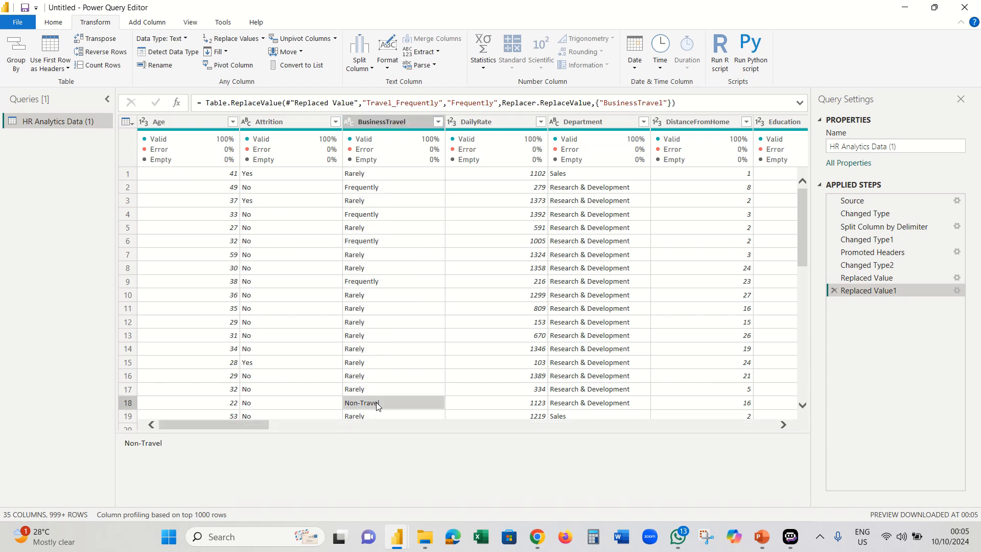
right_click(376, 405)
click(416, 436)
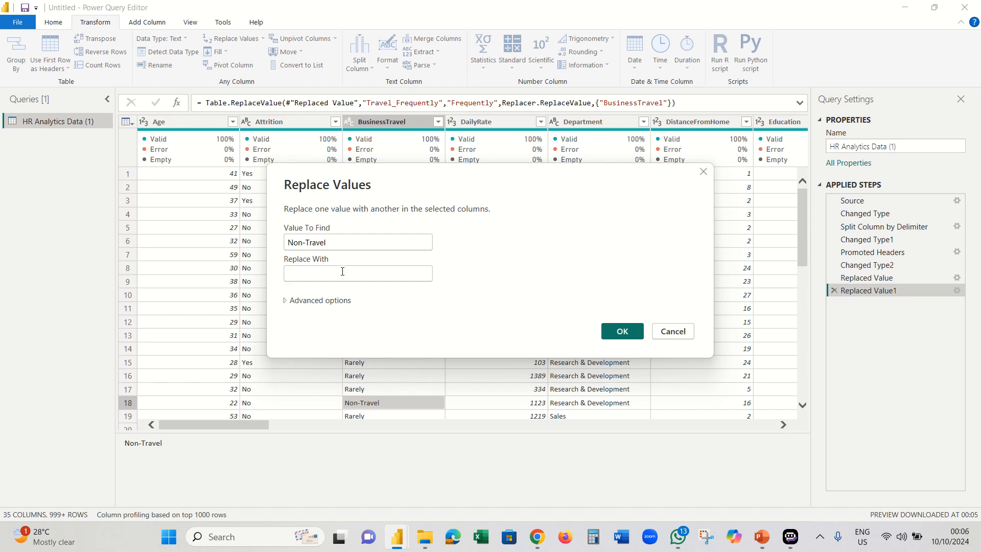
click(342, 271)
text(Non)
click(306, 302)
click(287, 313)
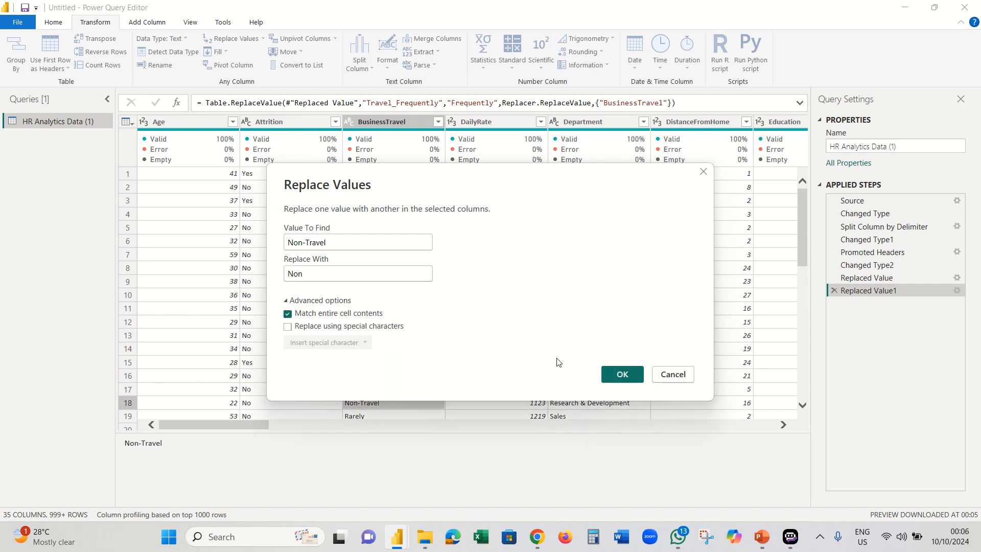
click(621, 373)
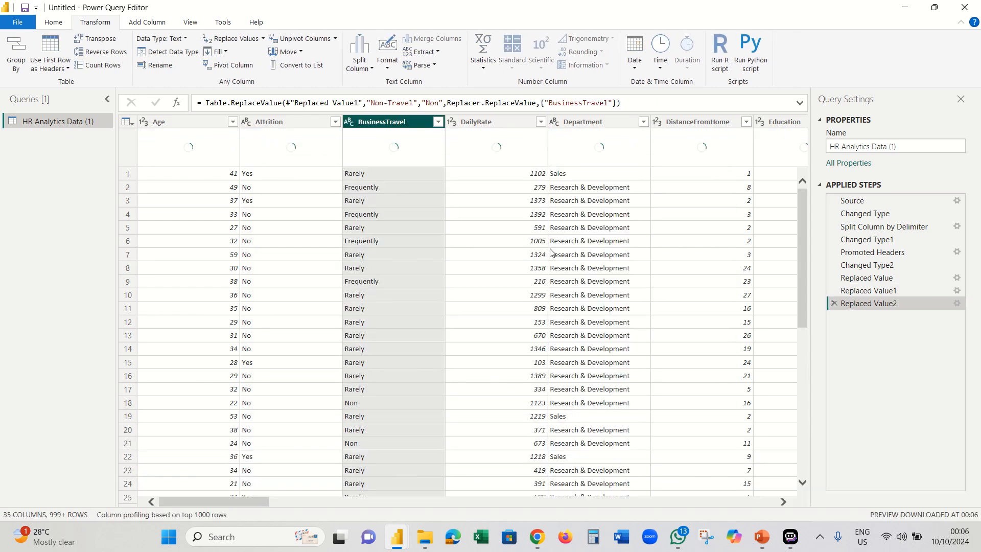
- Rename BusinessTravel to Business Travel, then trim and capitalize each word of its values
double_click(385, 123)
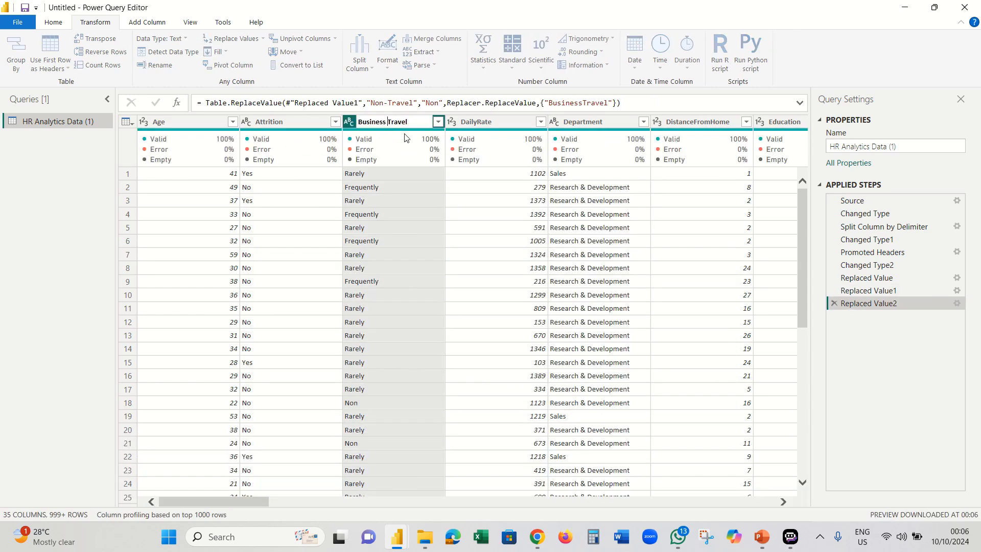
key(Return)
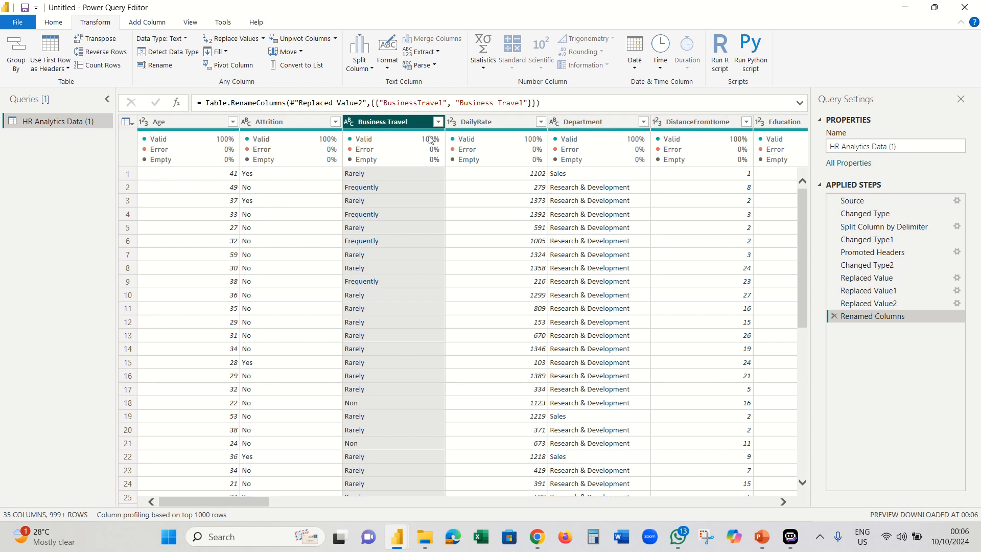
right_click(401, 122)
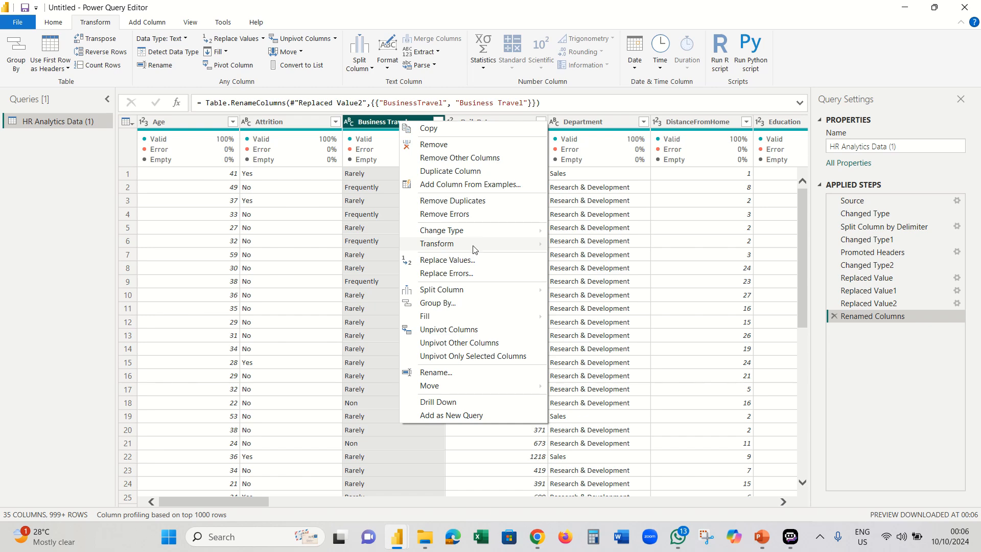
mouse_move(476, 248)
click(573, 281)
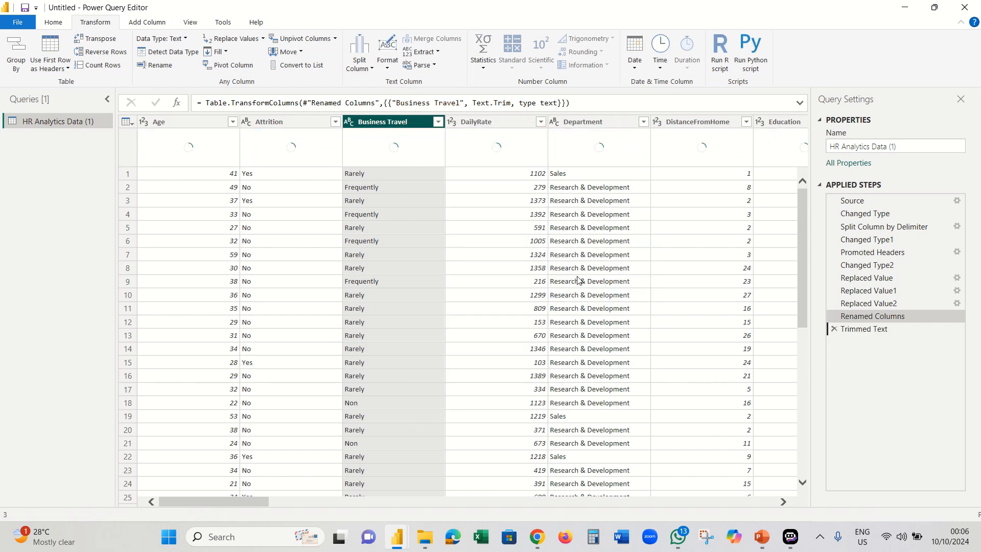
right_click(415, 128)
mouse_move(511, 249)
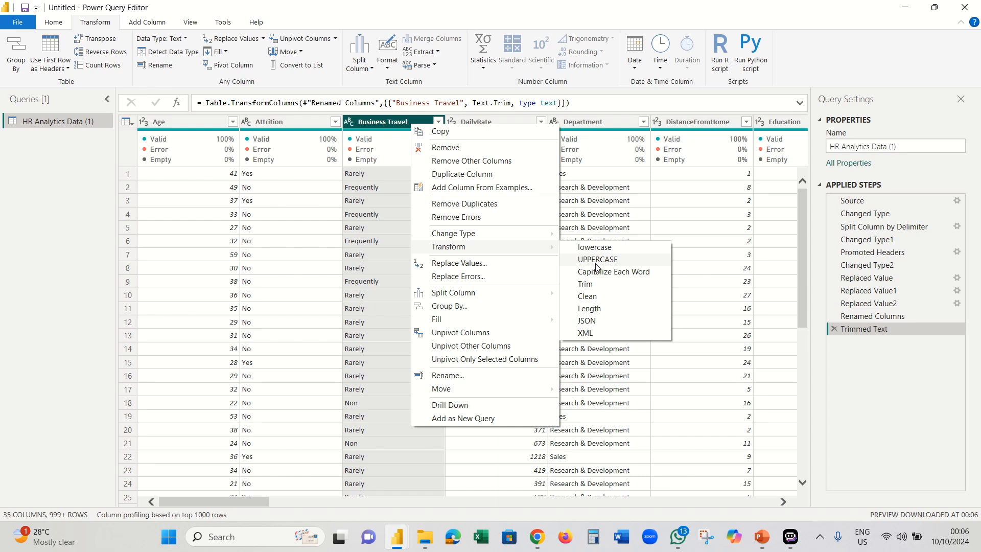
click(606, 272)
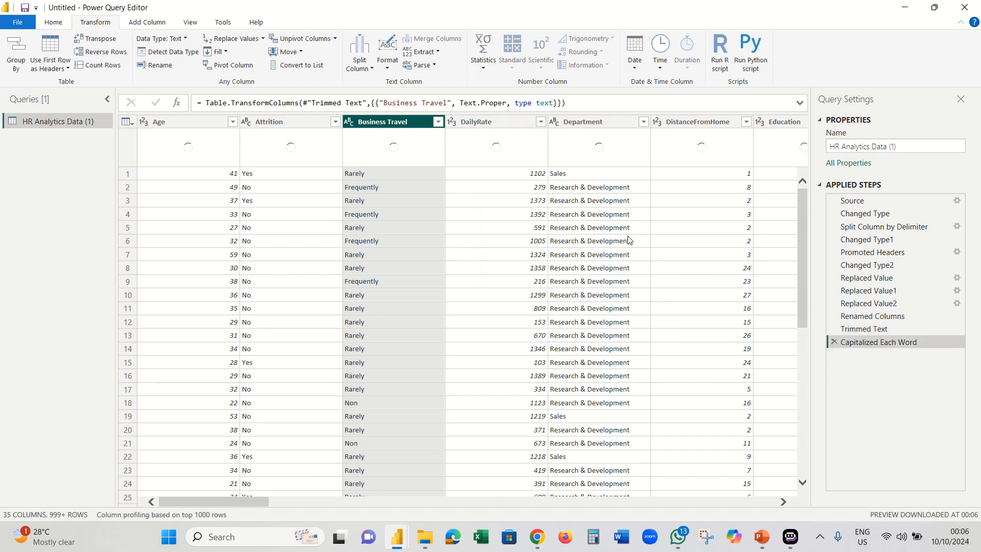
click(605, 124)
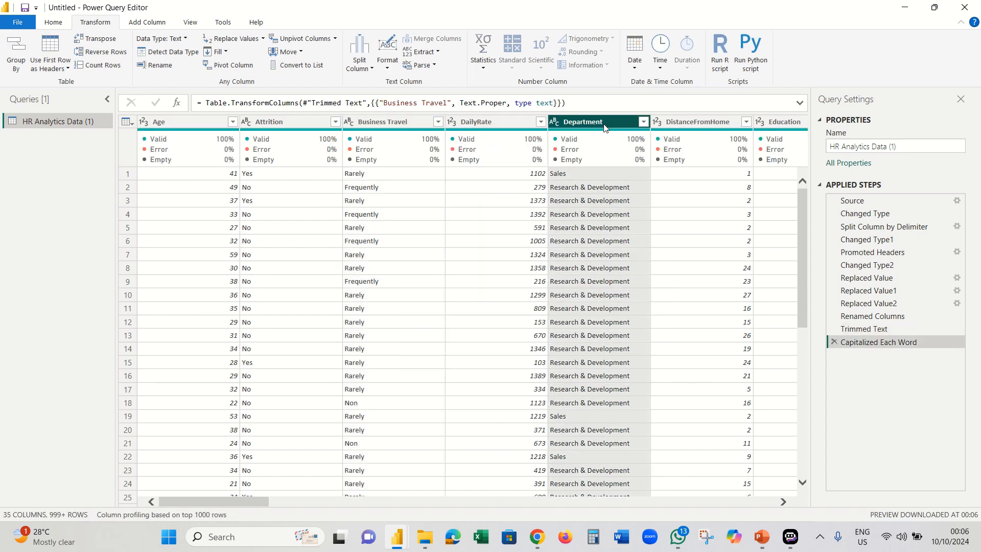
- Trim and capitalize each word in the Department column
right_click(603, 126)
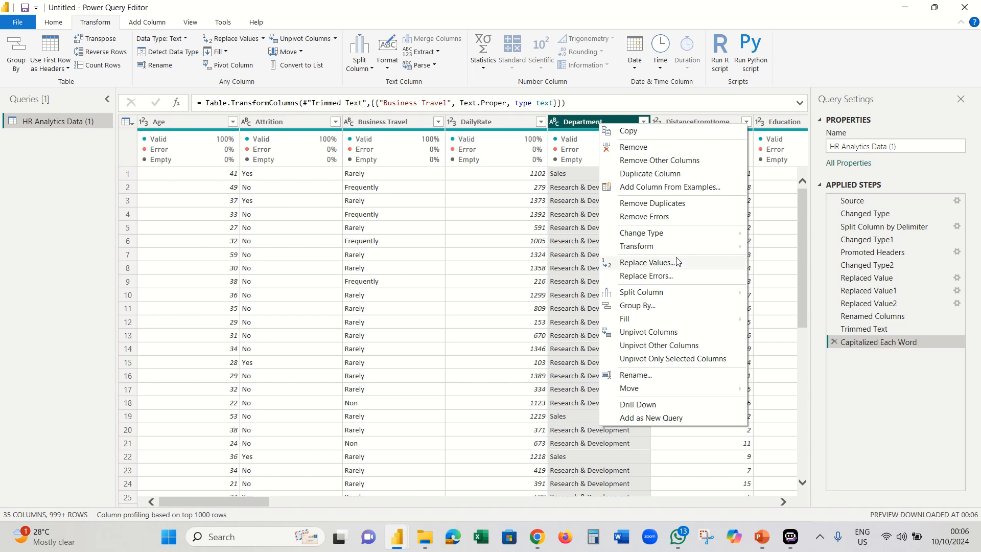
mouse_move(680, 250)
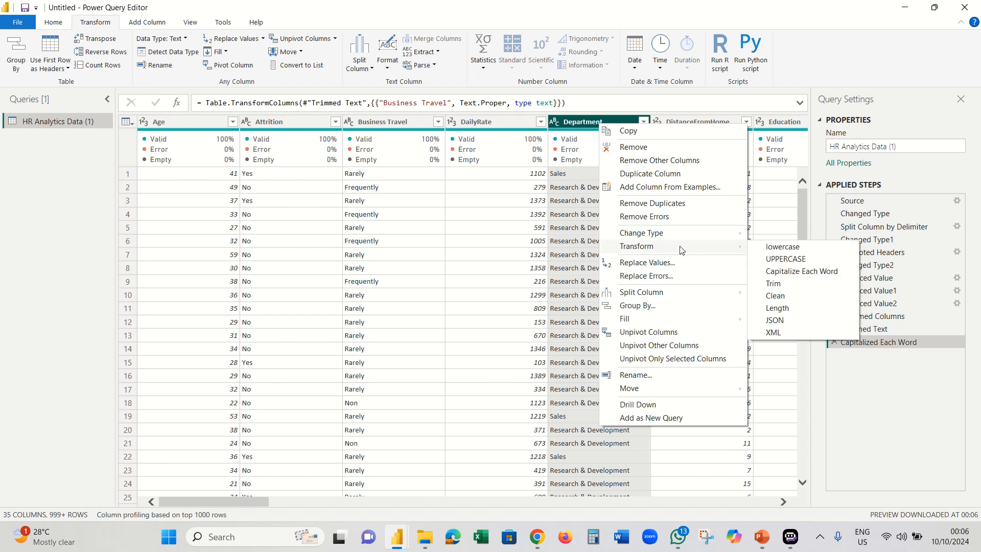
click(773, 284)
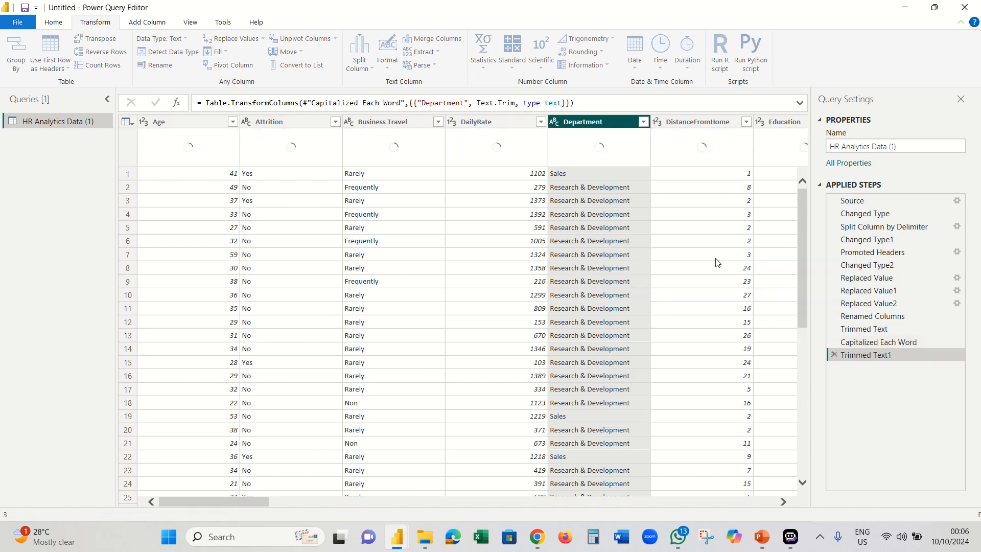
right_click(603, 127)
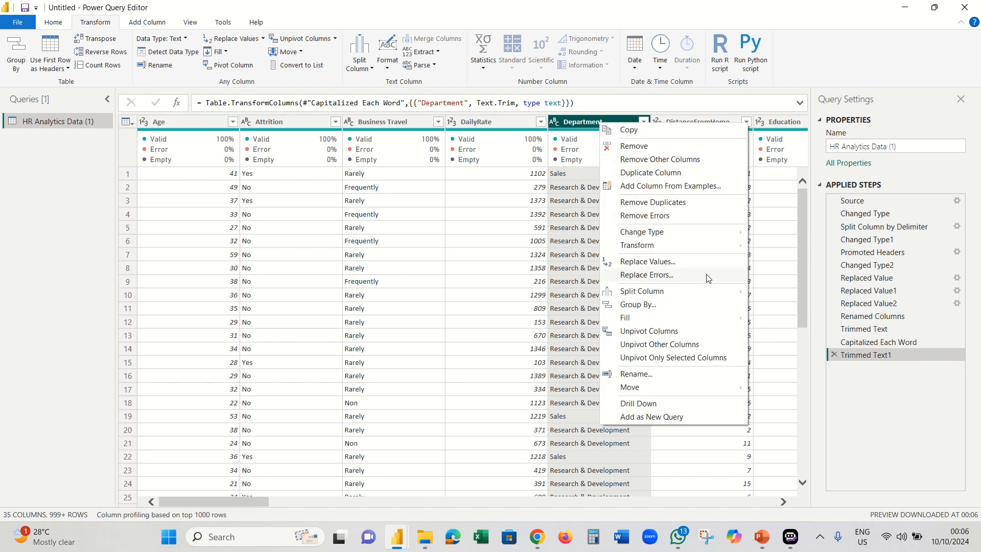
mouse_move(722, 248)
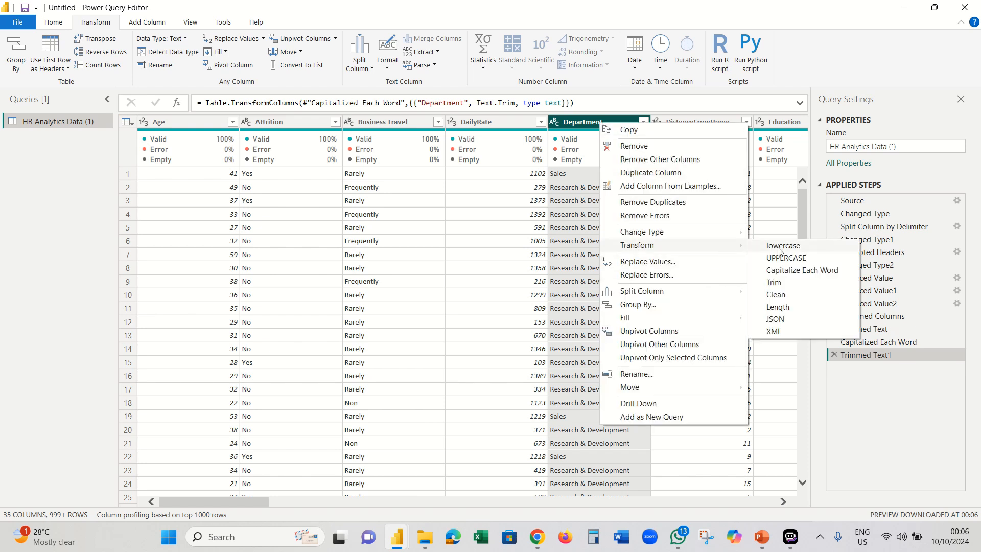
click(801, 271)
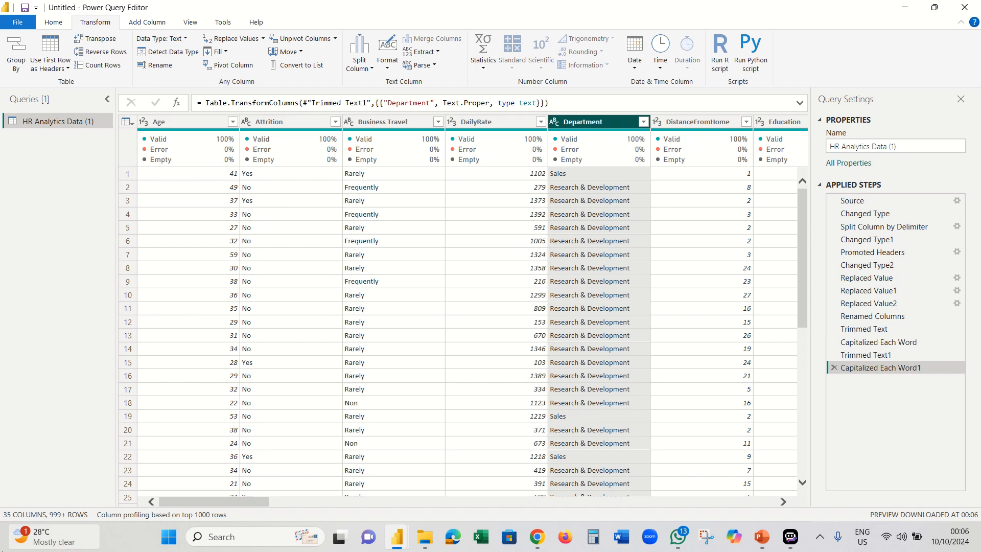
- Trim and capitalize each word in the Attrition column
right_click(281, 127)
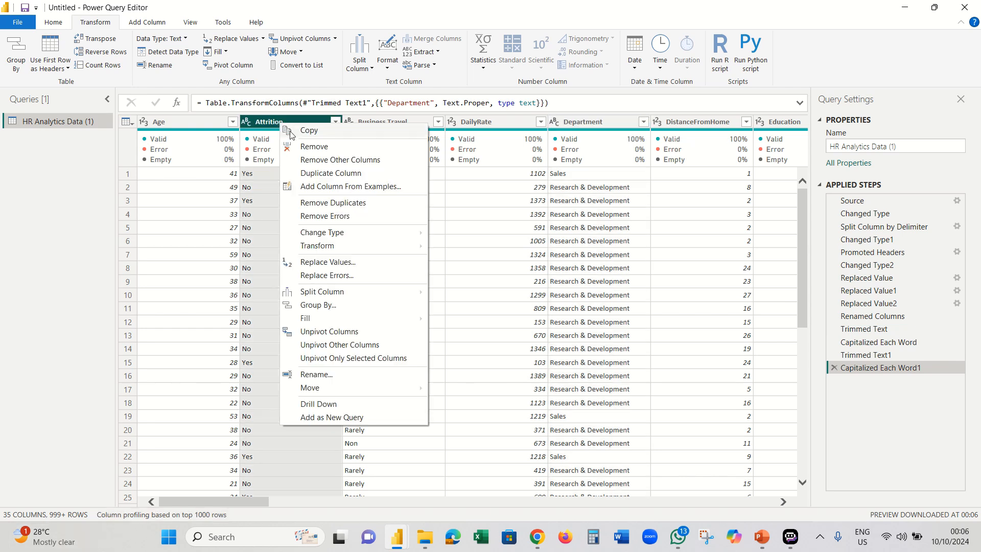
mouse_move(406, 247)
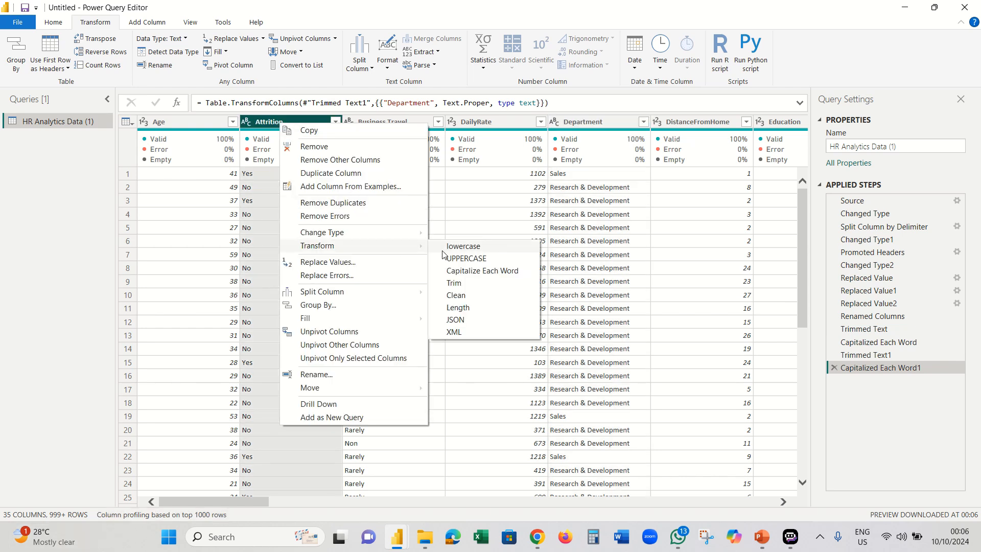
click(468, 286)
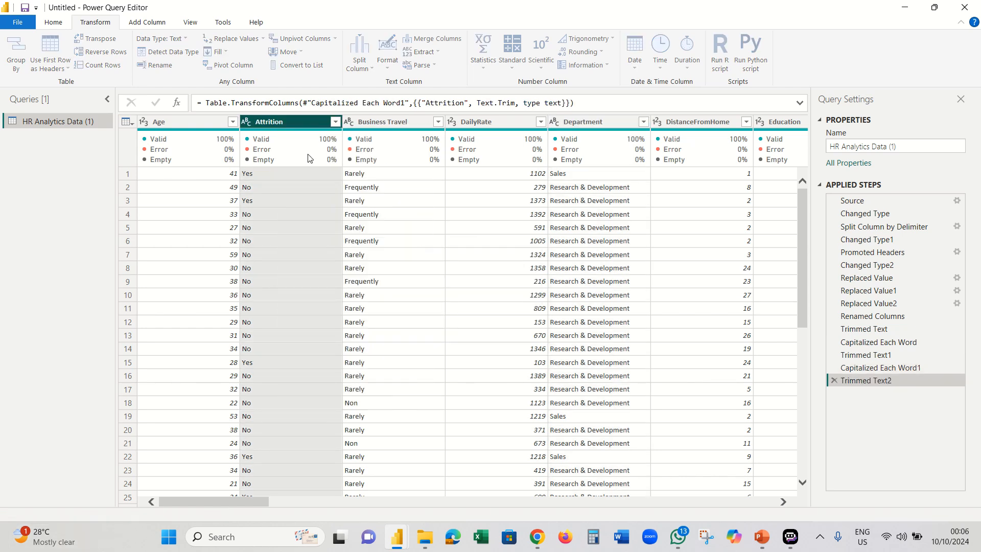
right_click(286, 120)
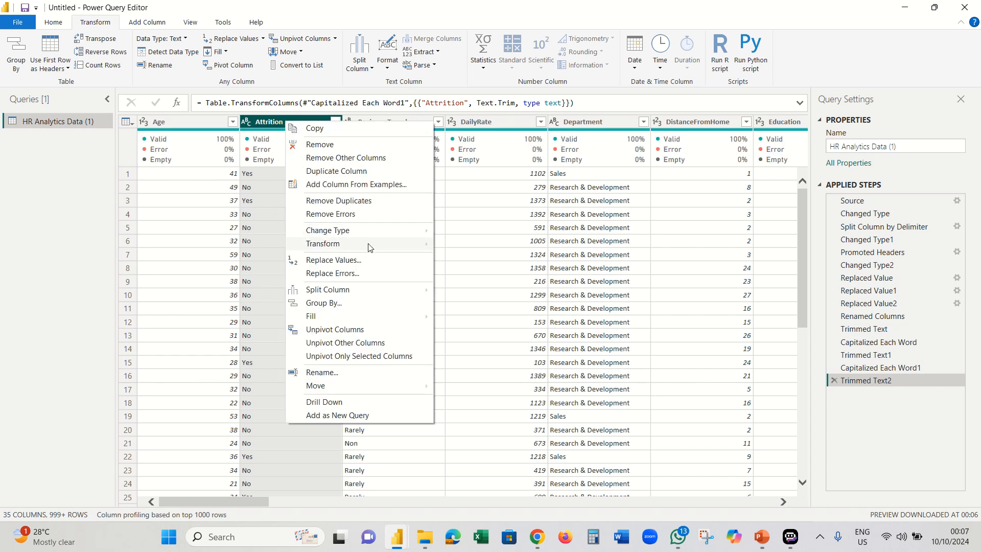
mouse_move(388, 244)
click(478, 269)
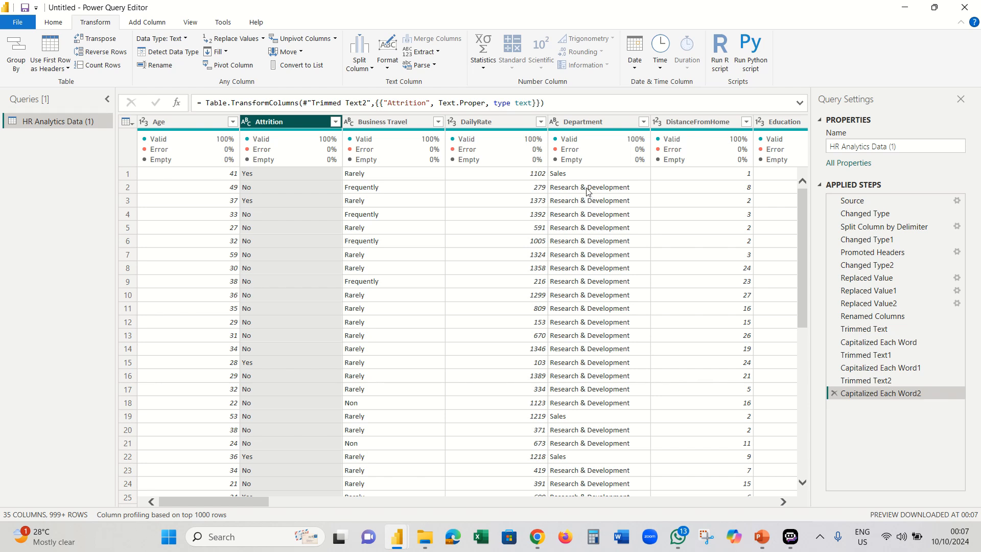
- Review the Department values and replace Research & Development with RDev
click(643, 122)
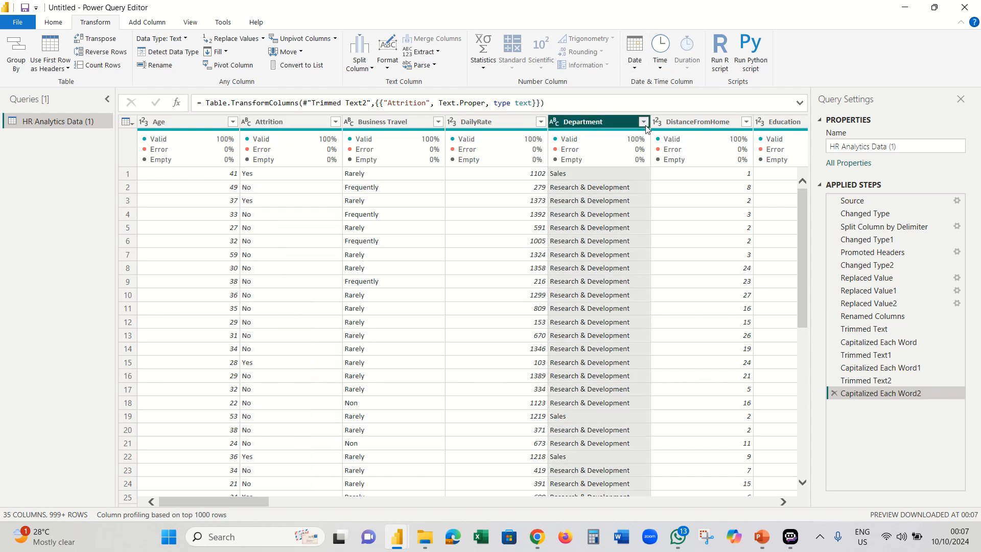
click(623, 325)
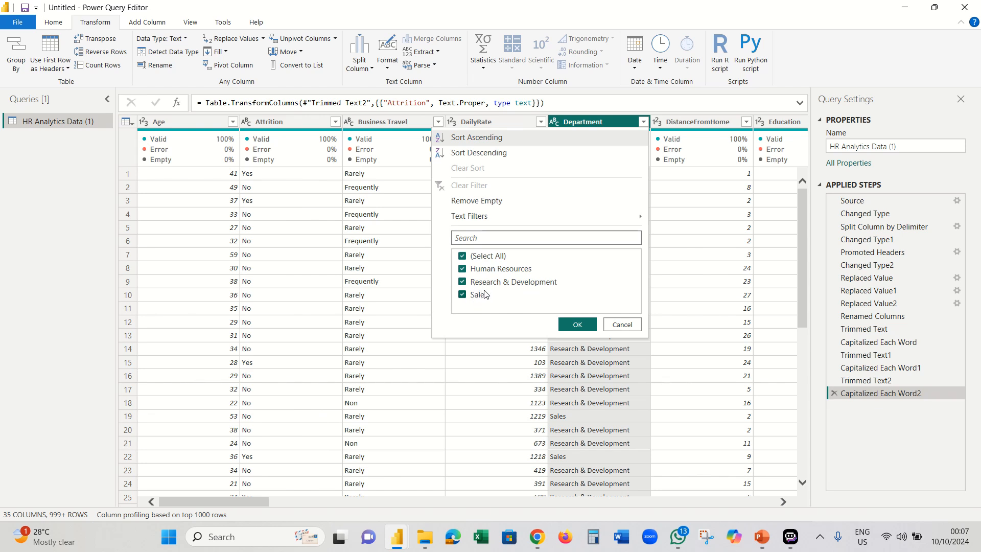
click(621, 325)
right_click(573, 190)
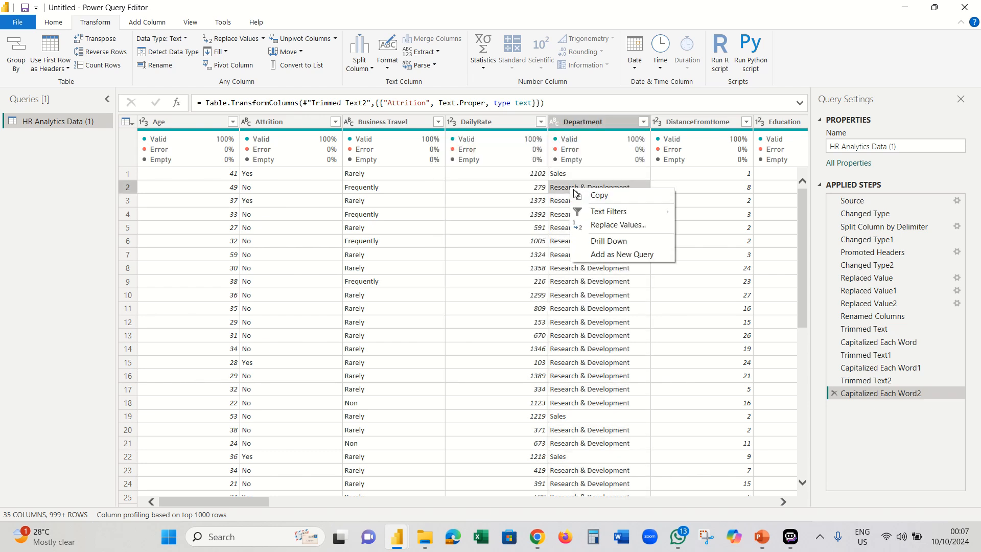
click(606, 226)
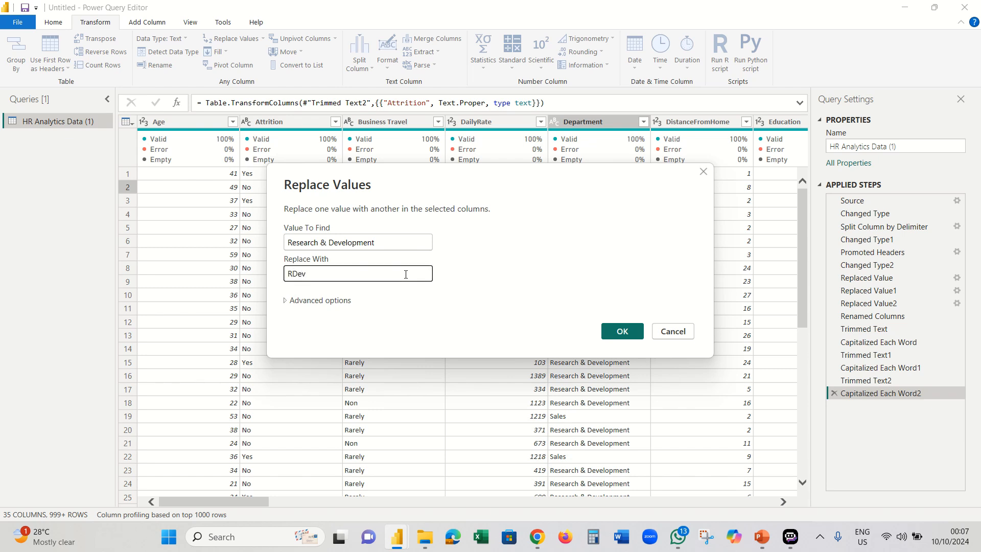
click(621, 331)
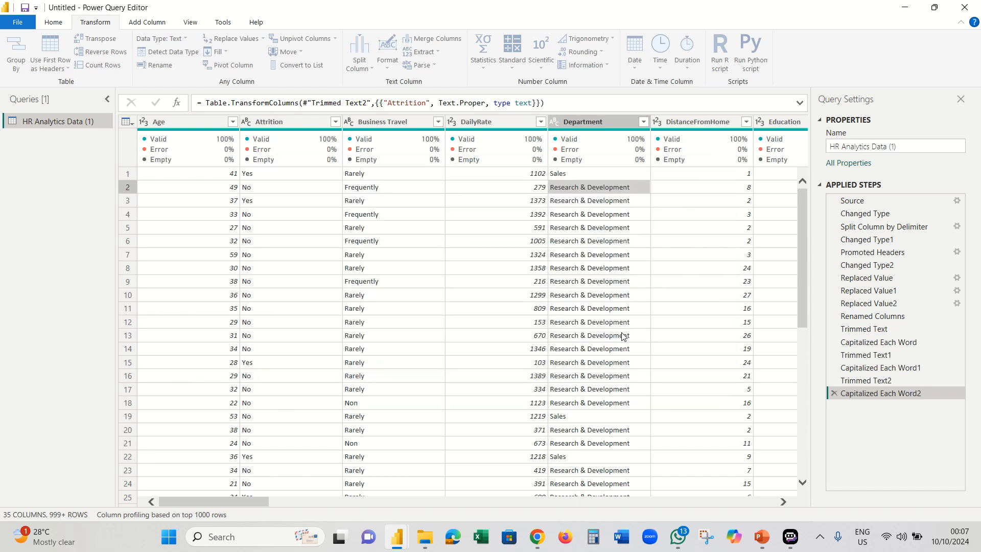
- Replace Sales with SL in Department, matching entire cell contents
right_click(562, 175)
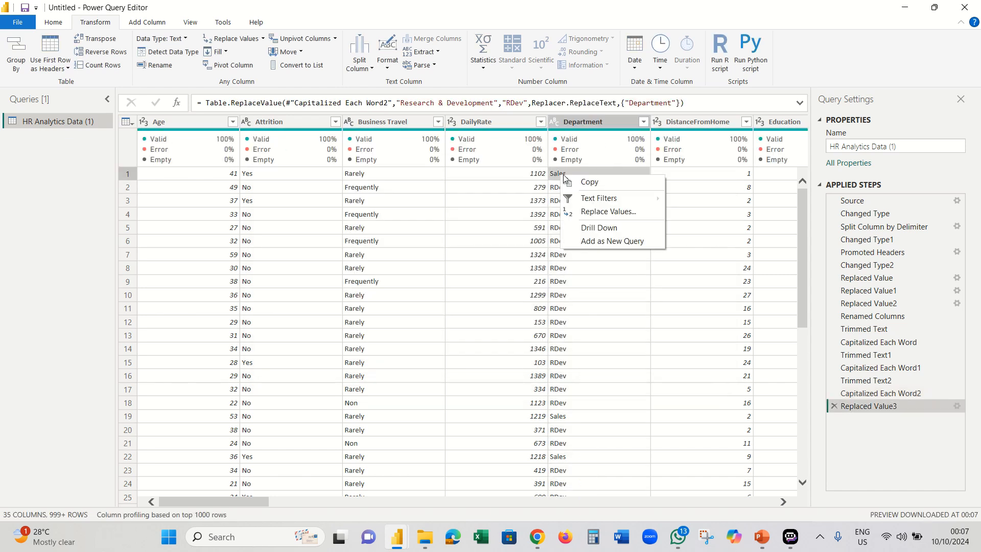
click(604, 213)
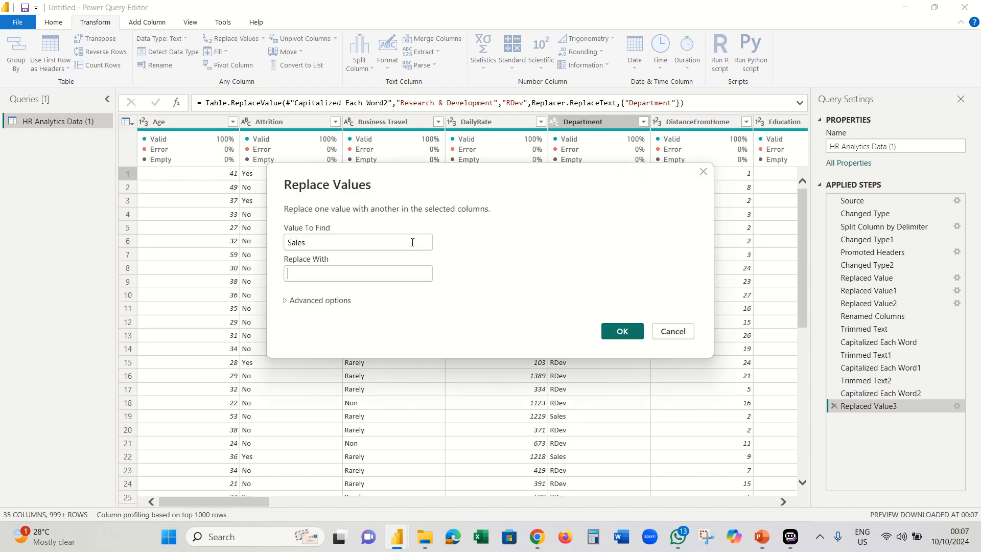
click(368, 272)
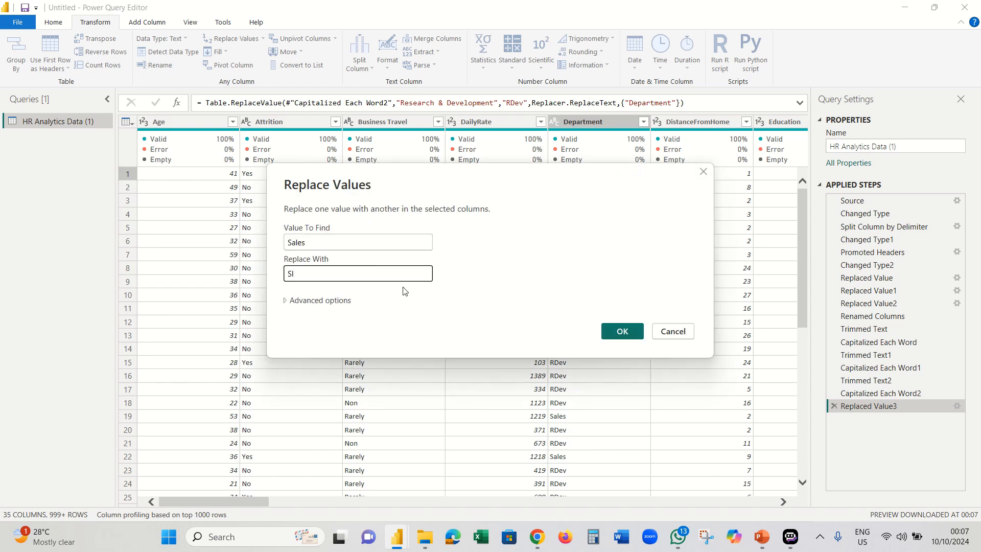
click(346, 307)
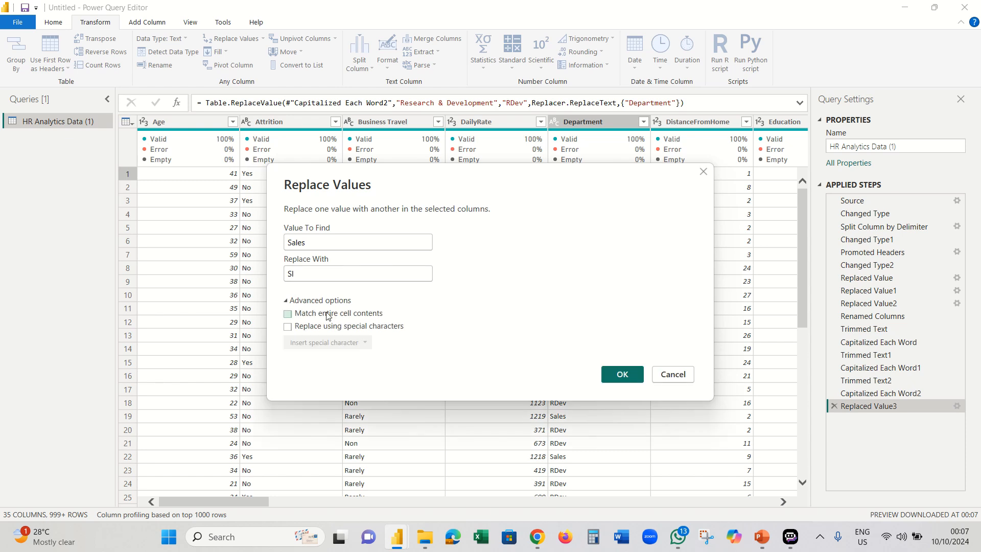
click(288, 315)
click(321, 278)
key(BackSpace)
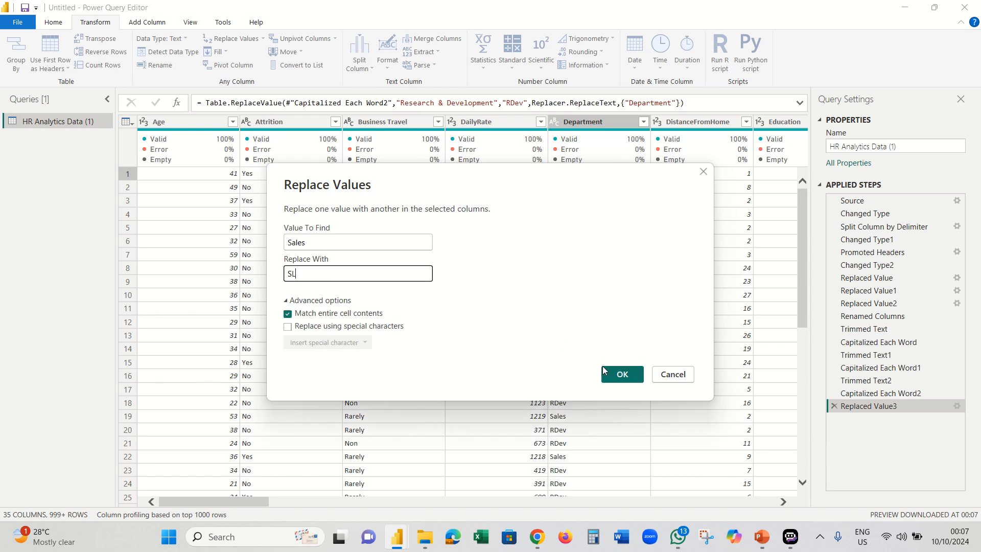
click(622, 373)
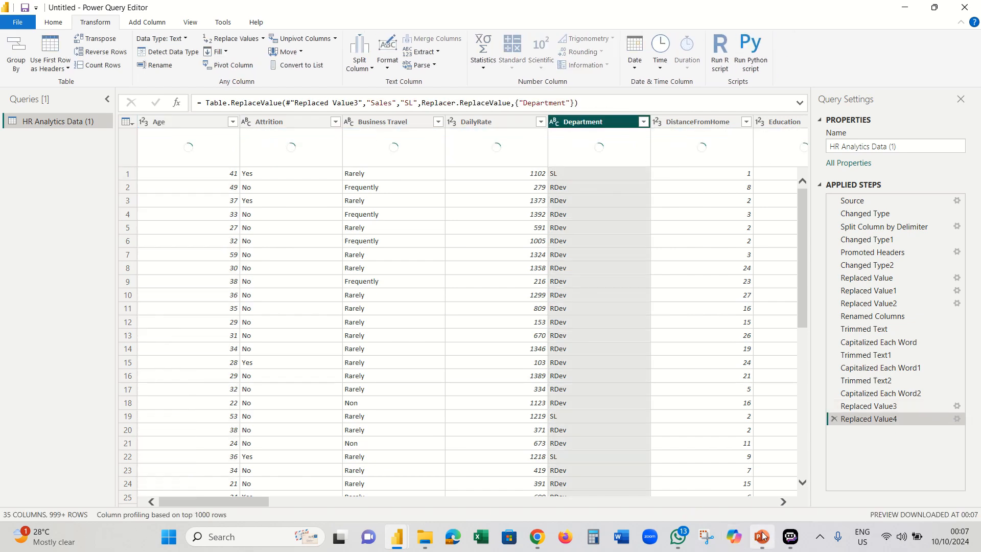
click(762, 536)
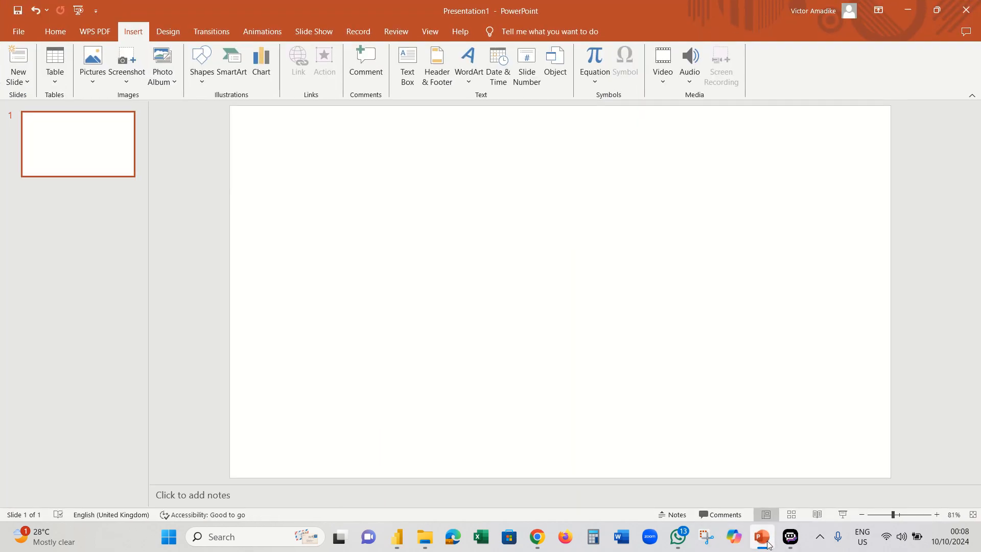
click(763, 537)
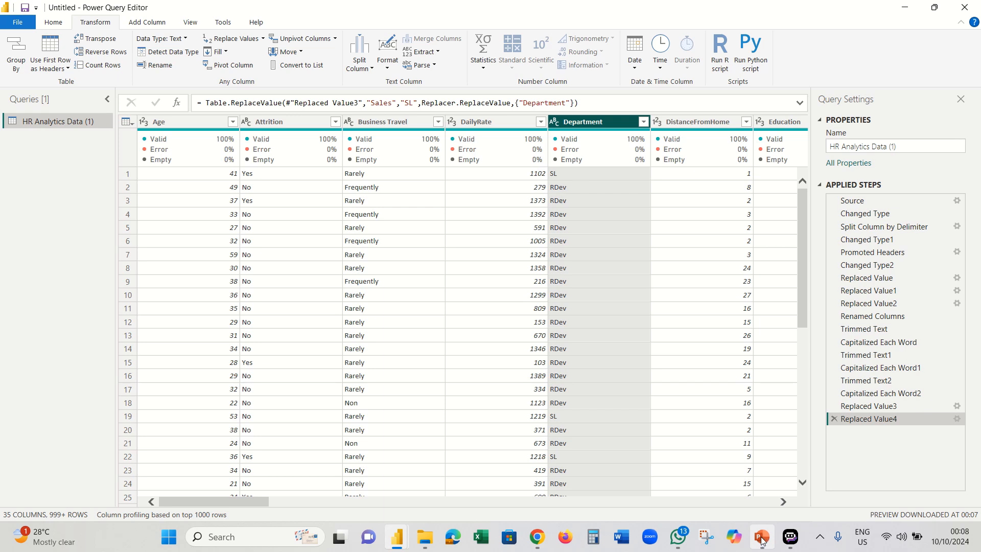
right_click(761, 538)
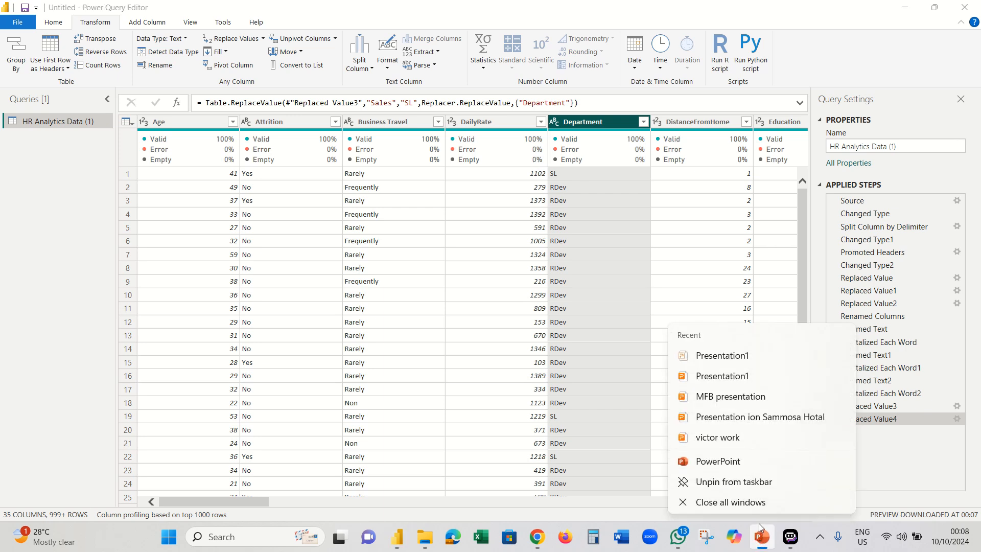
click(755, 364)
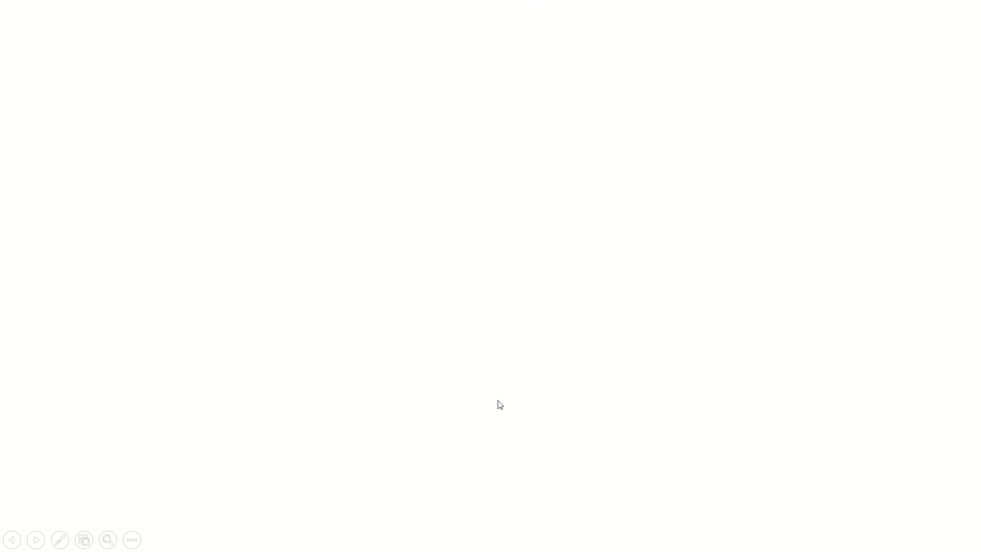
right_click(534, 186)
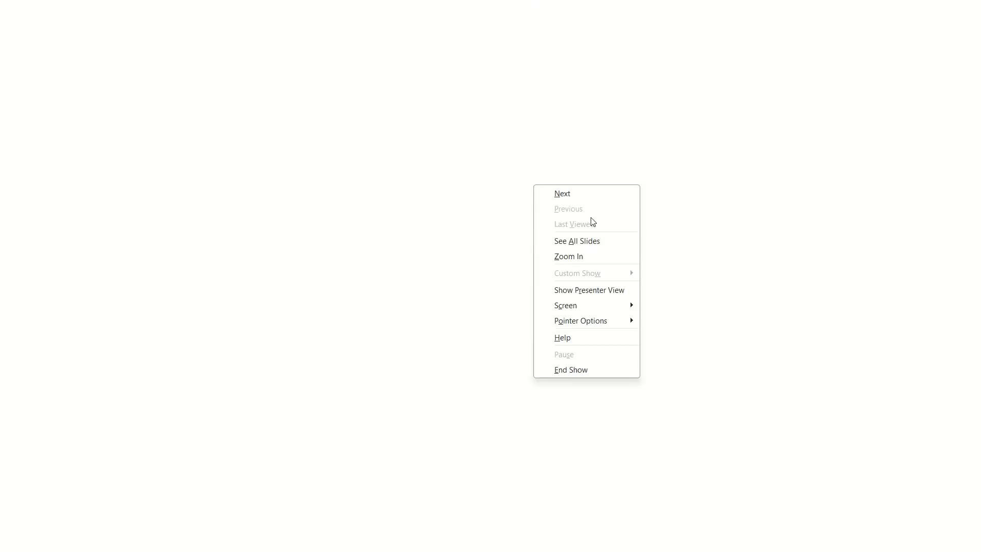
click(600, 366)
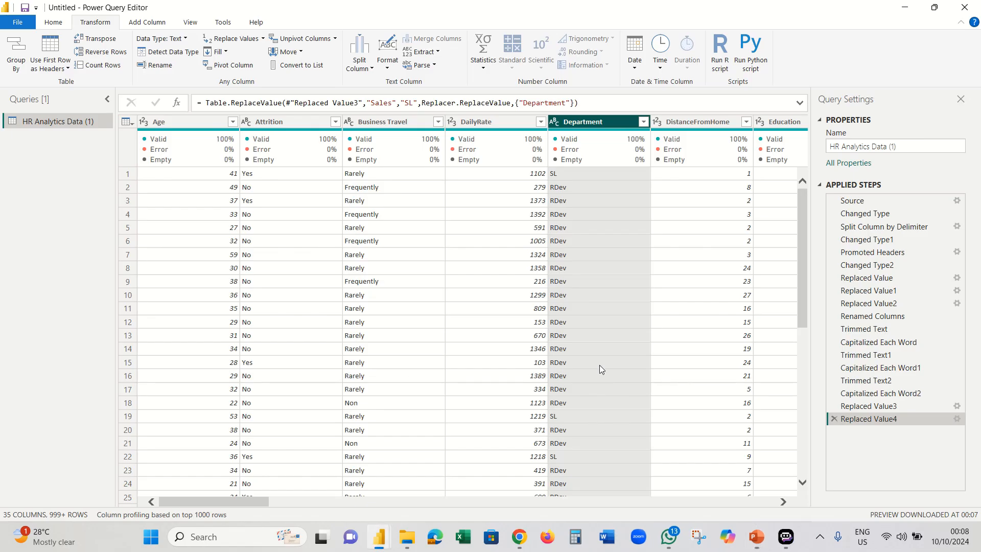
mouse_move(763, 537)
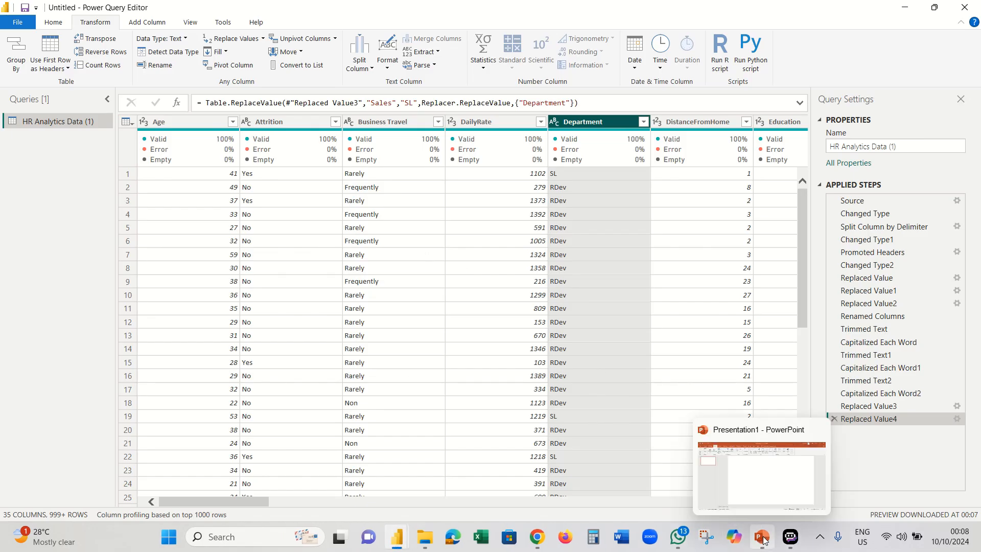
mouse_move(705, 492)
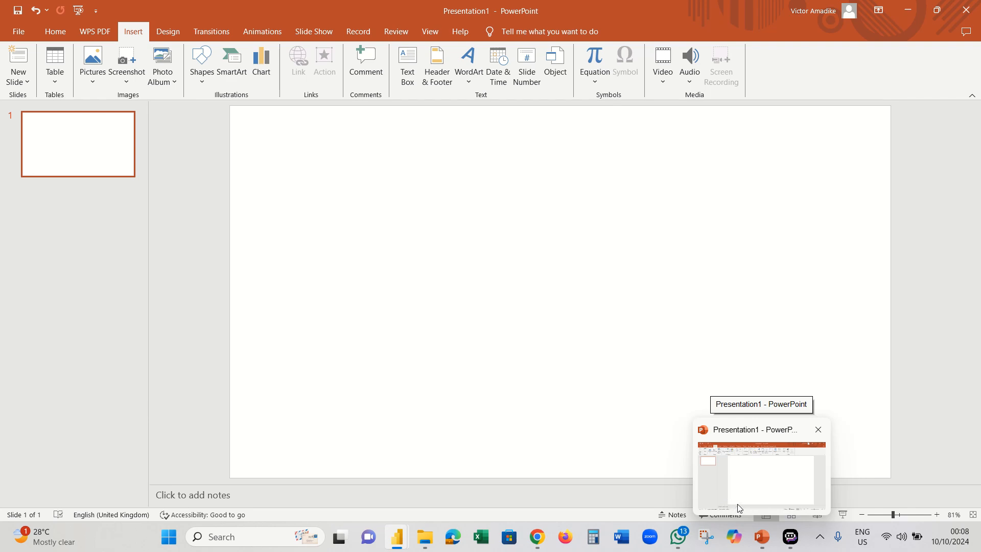
mouse_move(536, 537)
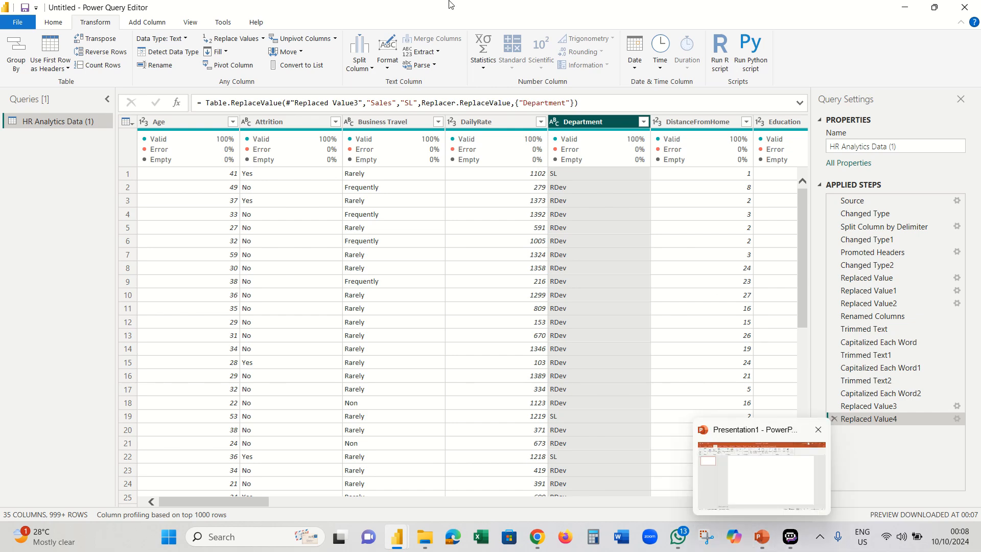
click(905, 8)
click(906, 9)
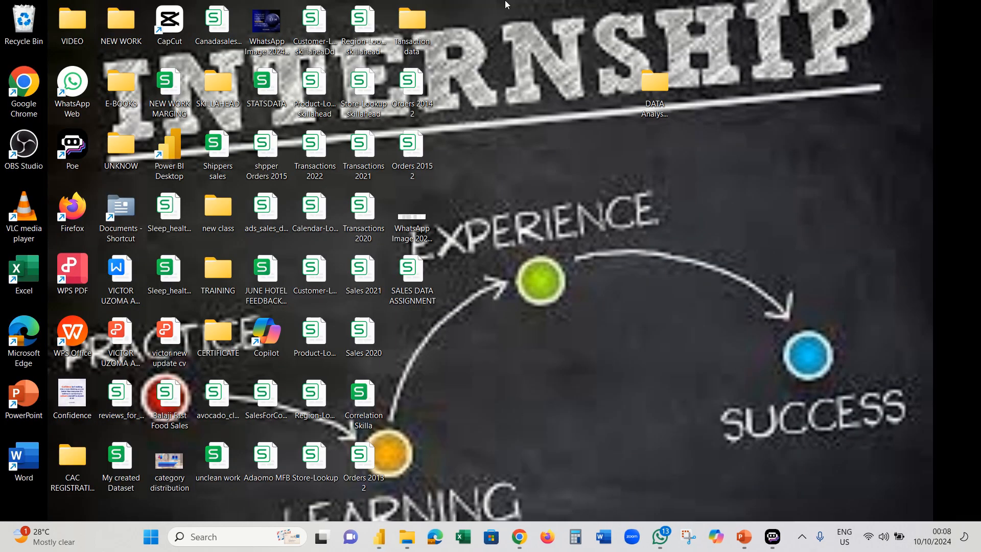
click(414, 22)
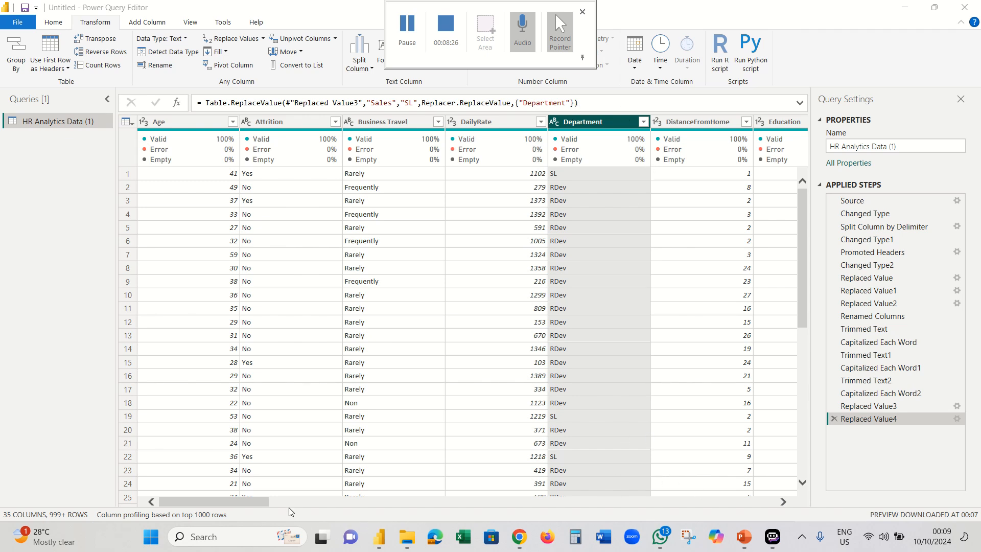
click(781, 503)
click(781, 502)
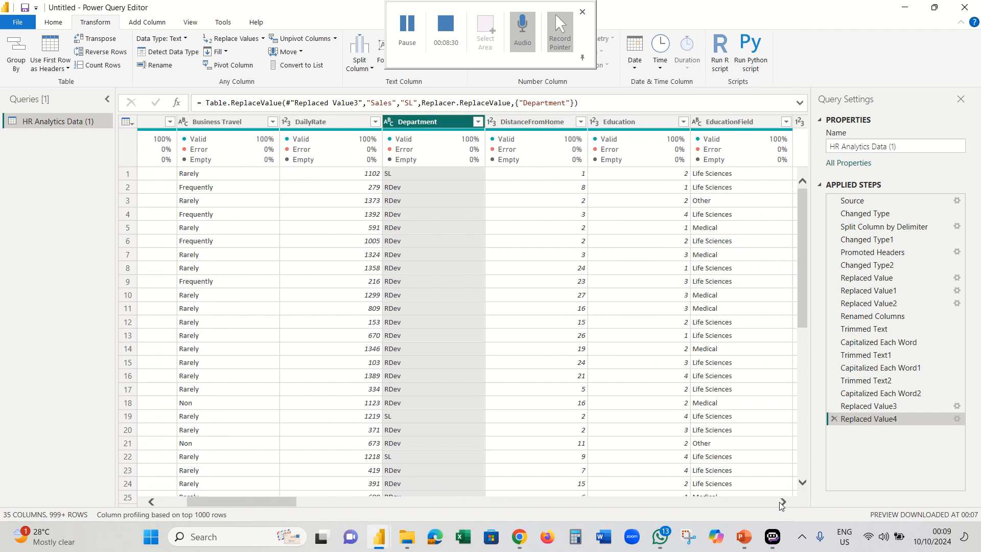
click(781, 503)
click(779, 503)
click(779, 503)
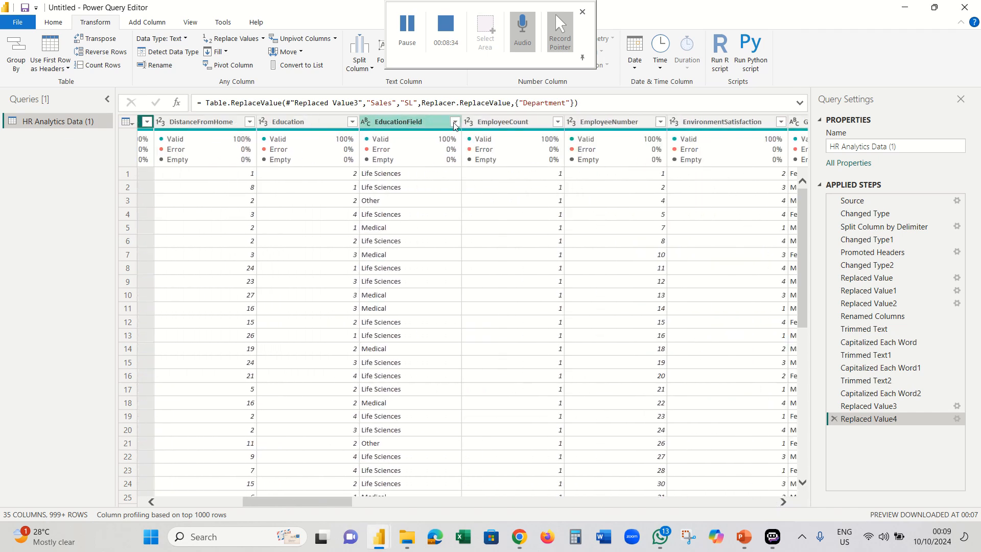
drag(306, 505, 223, 507)
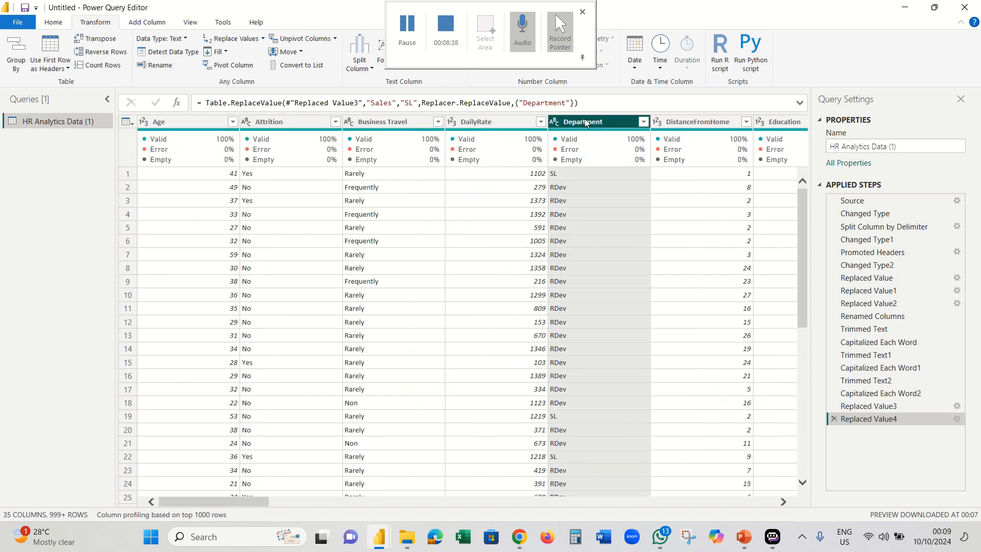
click(643, 122)
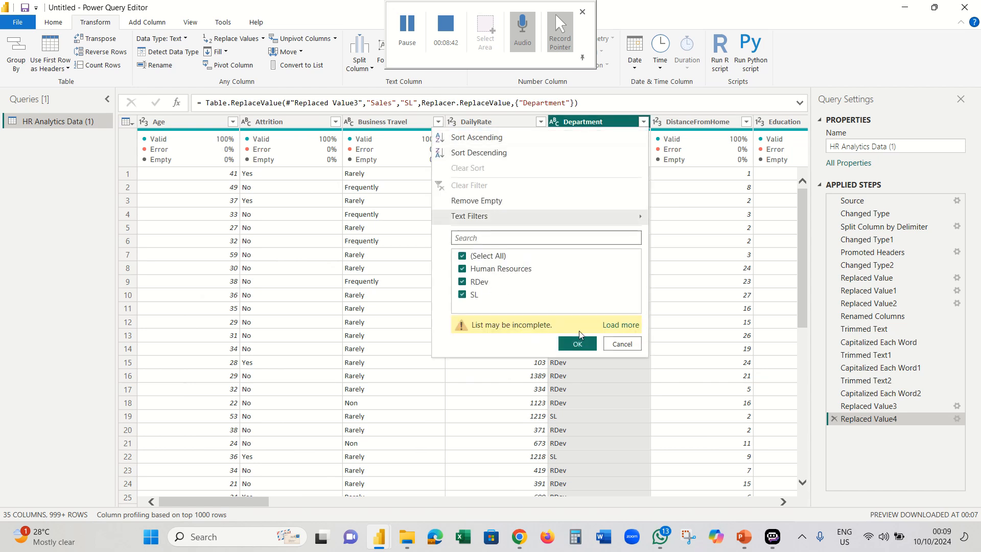
click(620, 344)
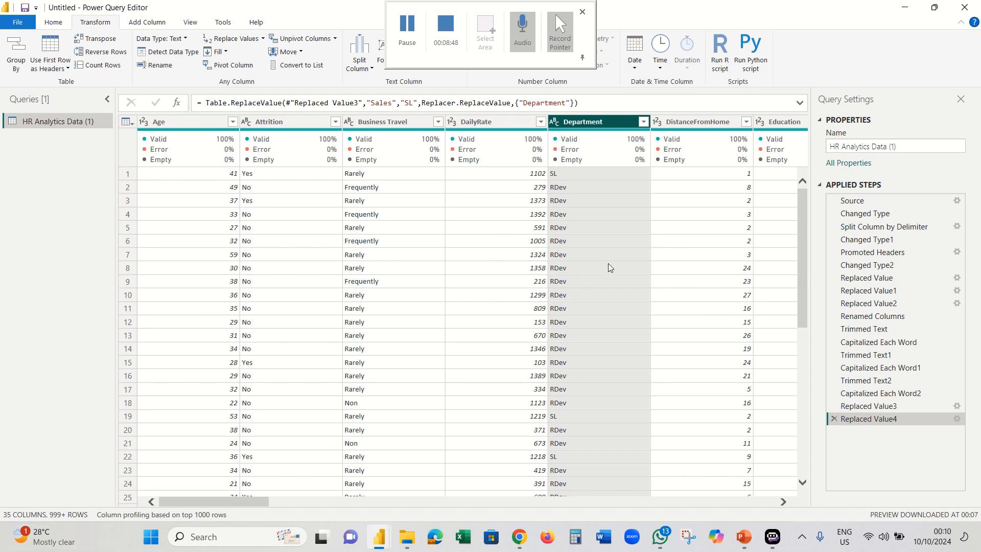
scroll(593, 265, down, 4)
scroll(592, 265, down, 13)
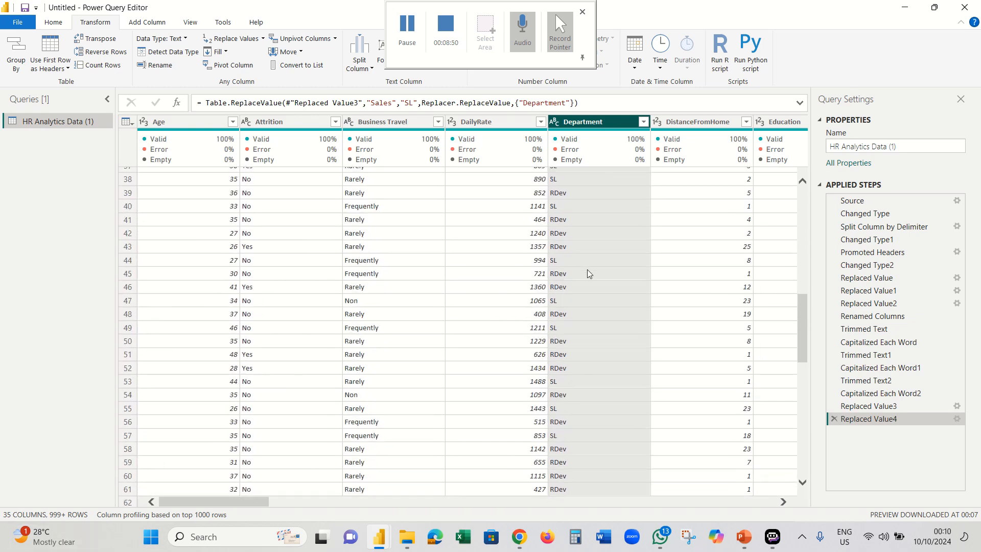
scroll(585, 284, down, 6)
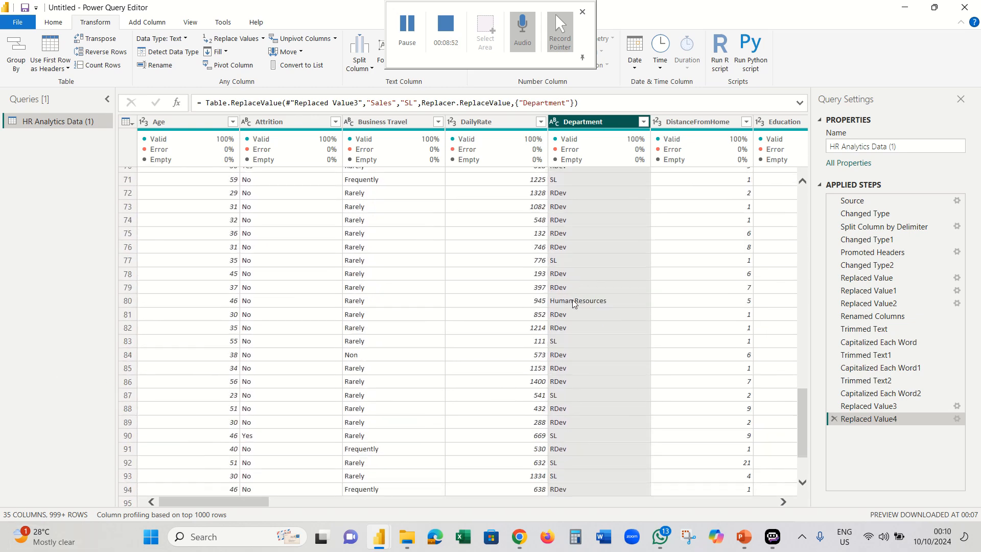
- Replace Human Resources with HR in Department, matching entire cell contents
click(573, 301)
right_click(573, 301)
key(Escape)
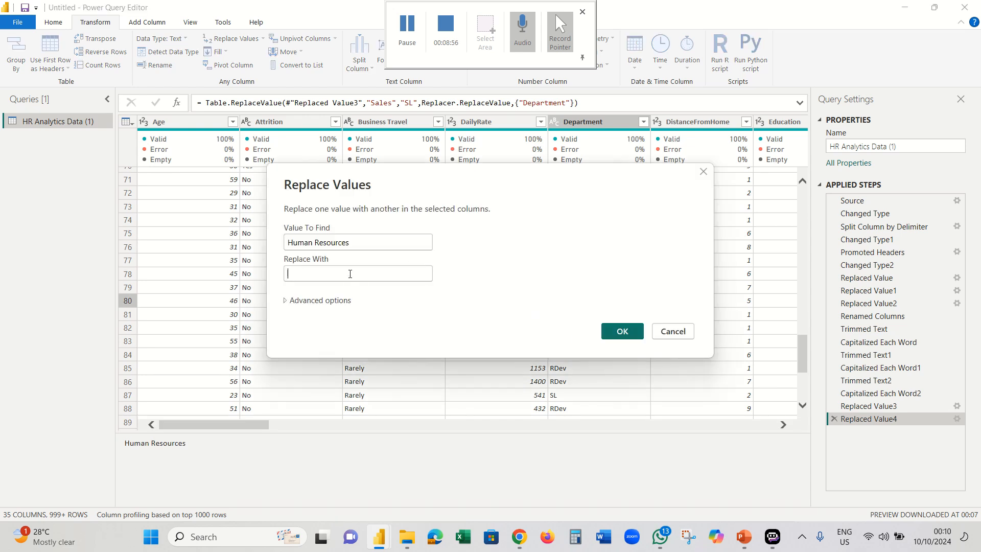
click(350, 274)
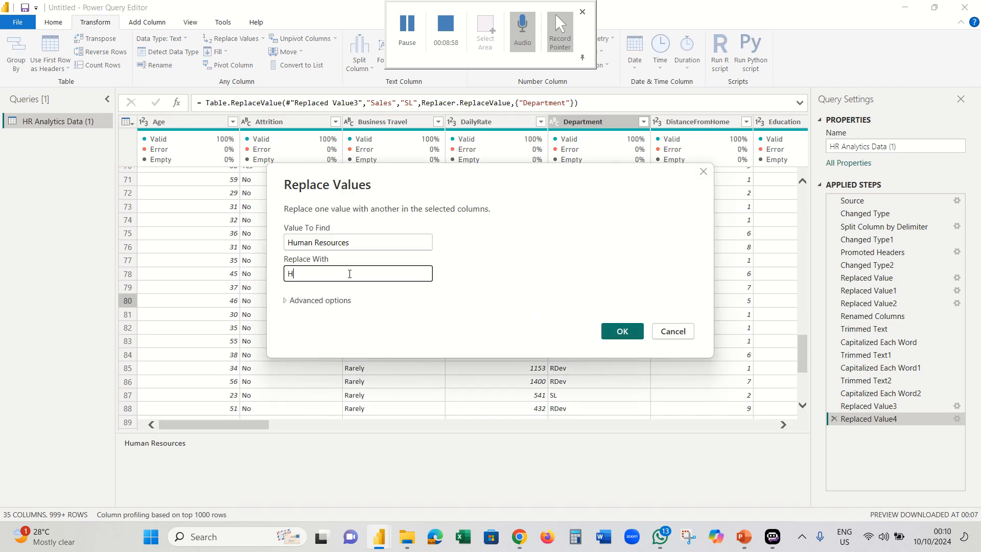
click(304, 305)
click(287, 313)
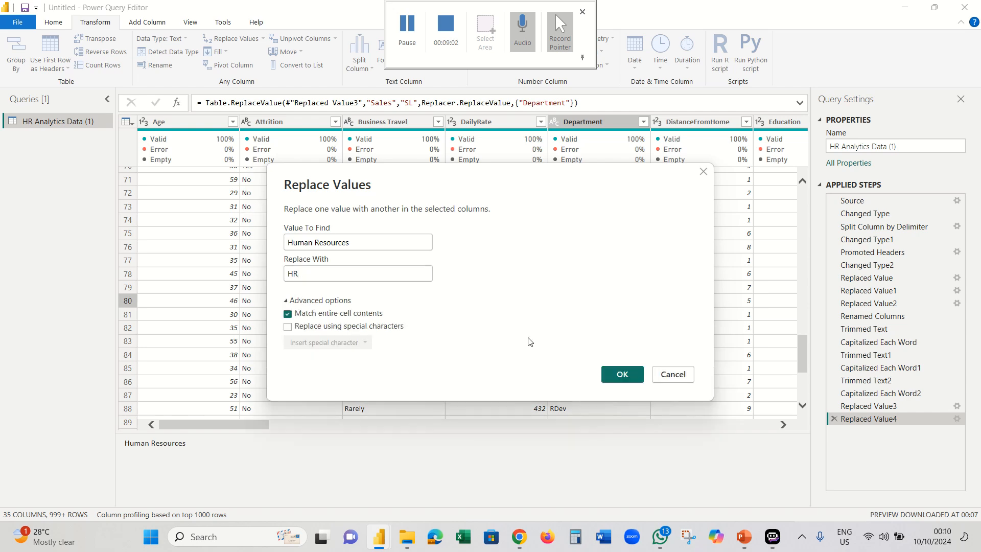
click(636, 376)
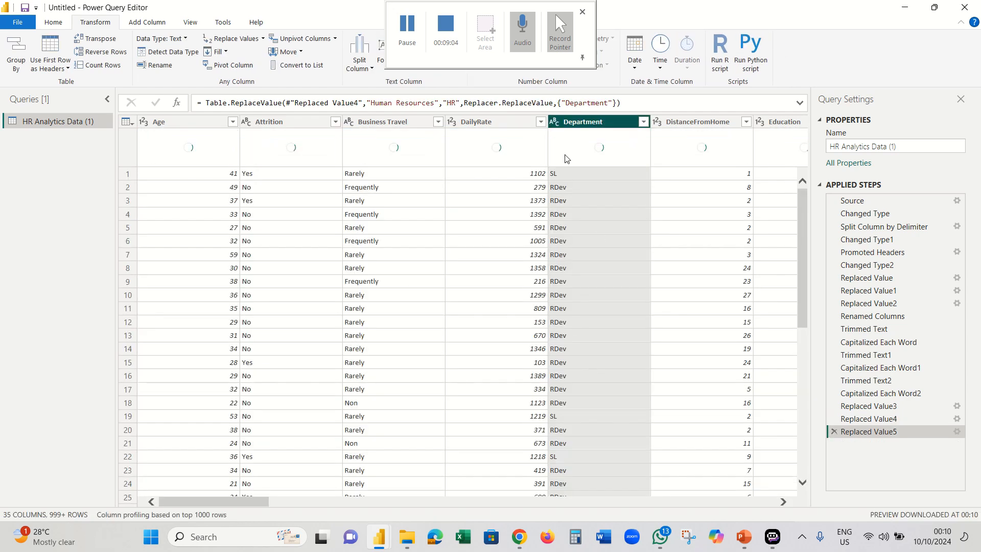
- Check that Department now lists only HR, RDev and SL
click(643, 122)
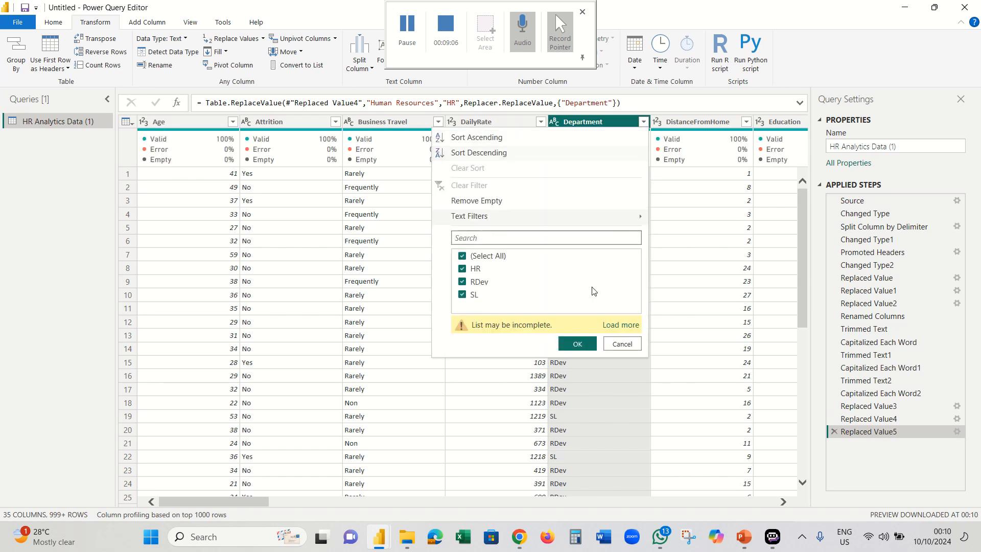
click(620, 325)
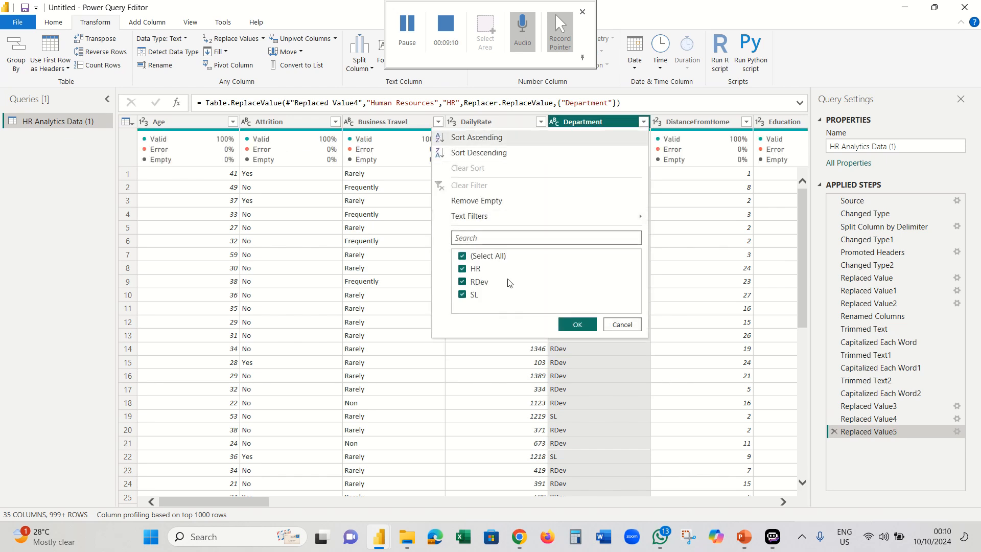
click(620, 325)
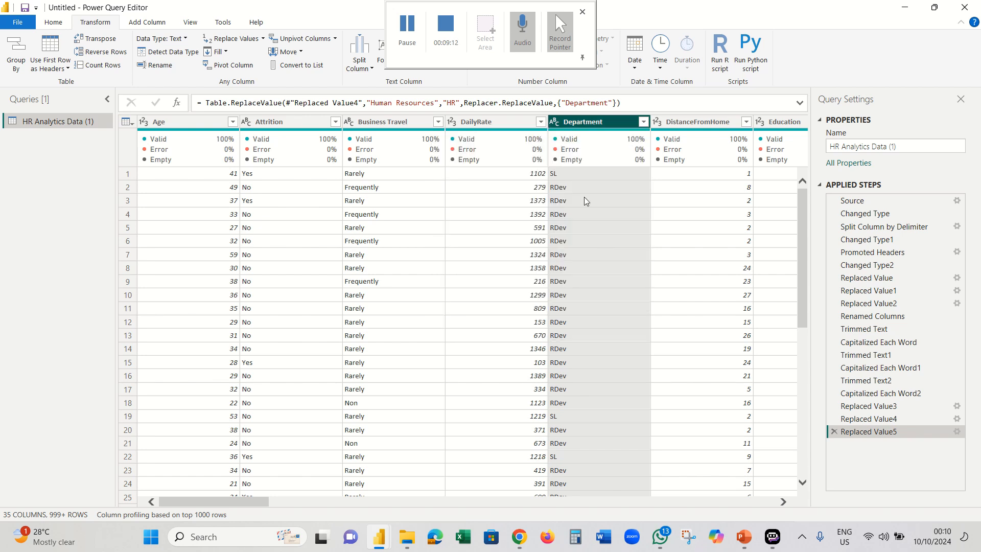
click(404, 39)
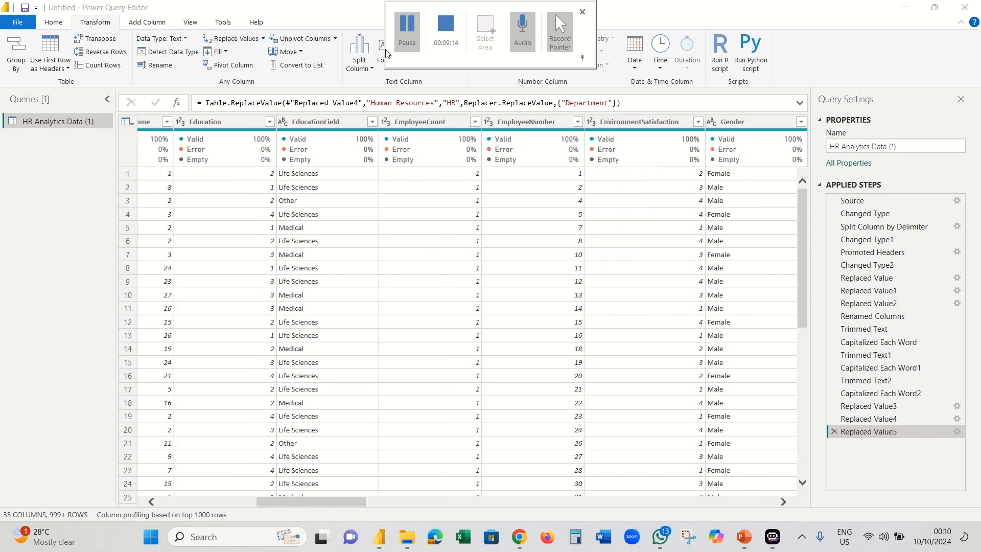
- Trim stray spaces from the EducationField values
click(332, 126)
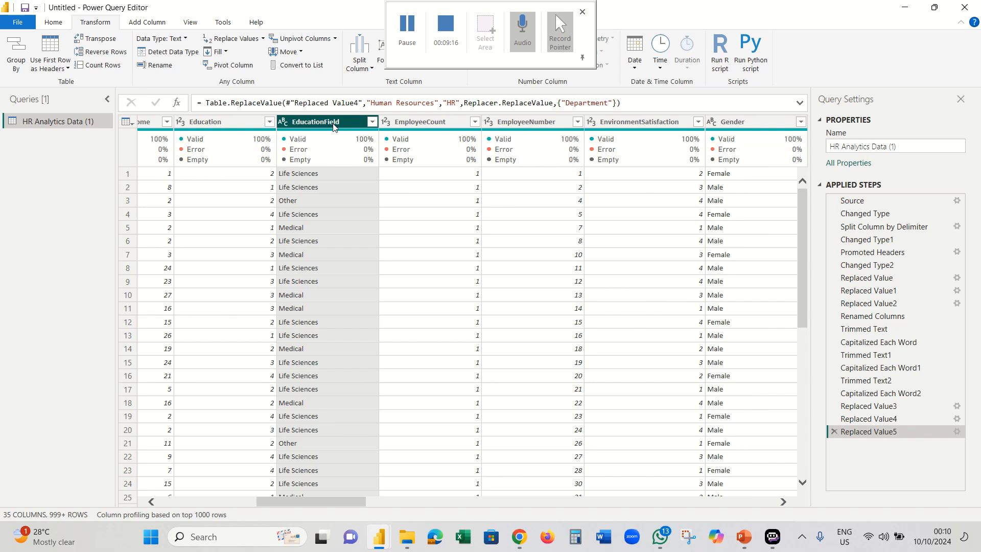
right_click(343, 124)
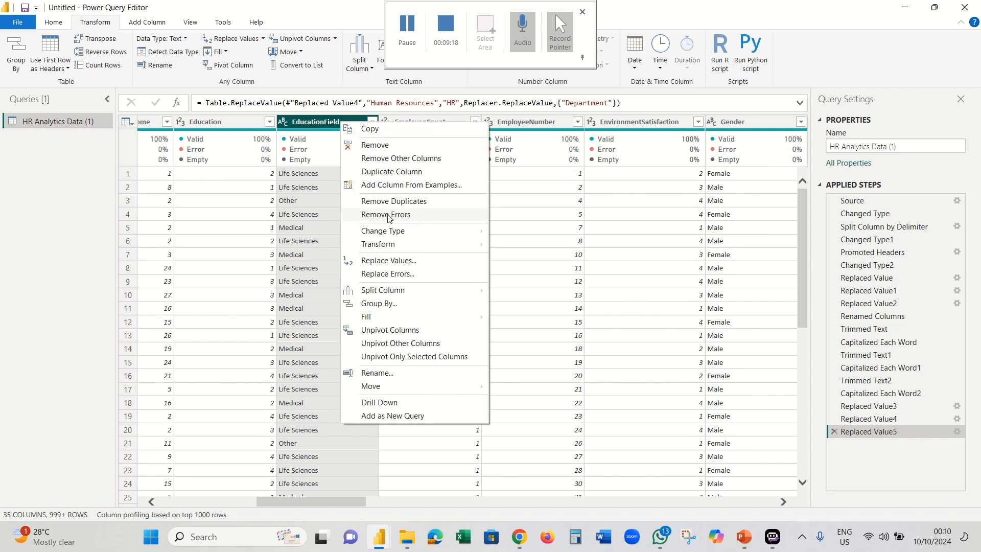
mouse_move(416, 246)
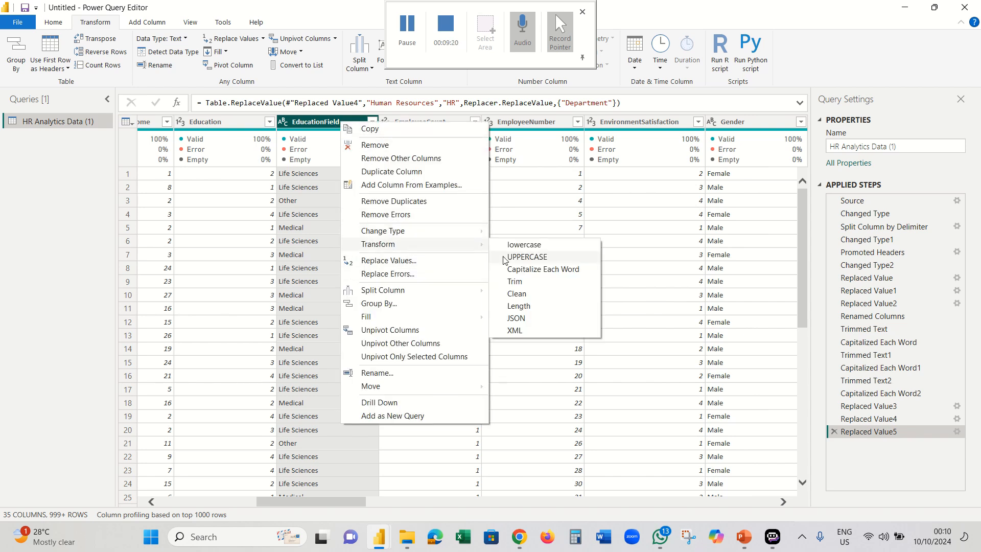
click(537, 282)
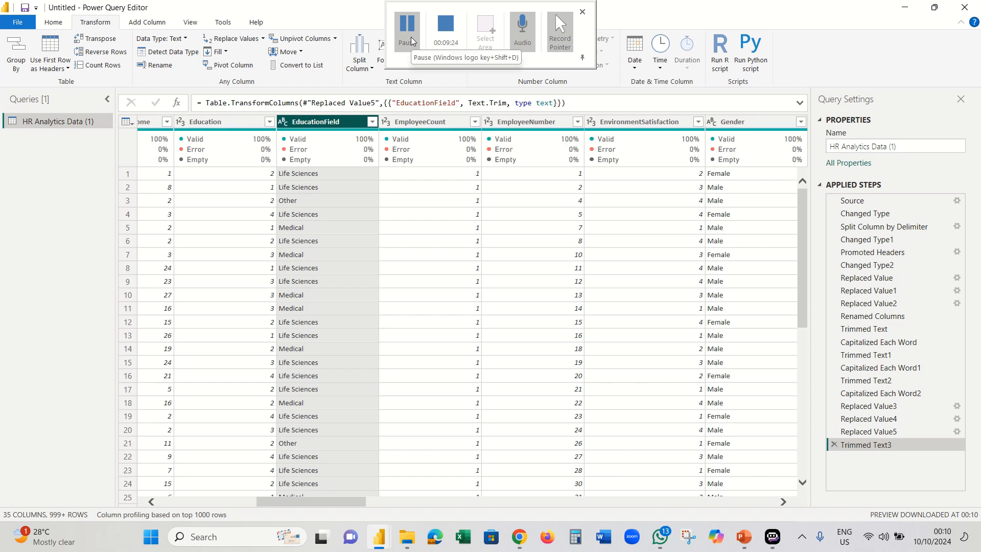
click(414, 41)
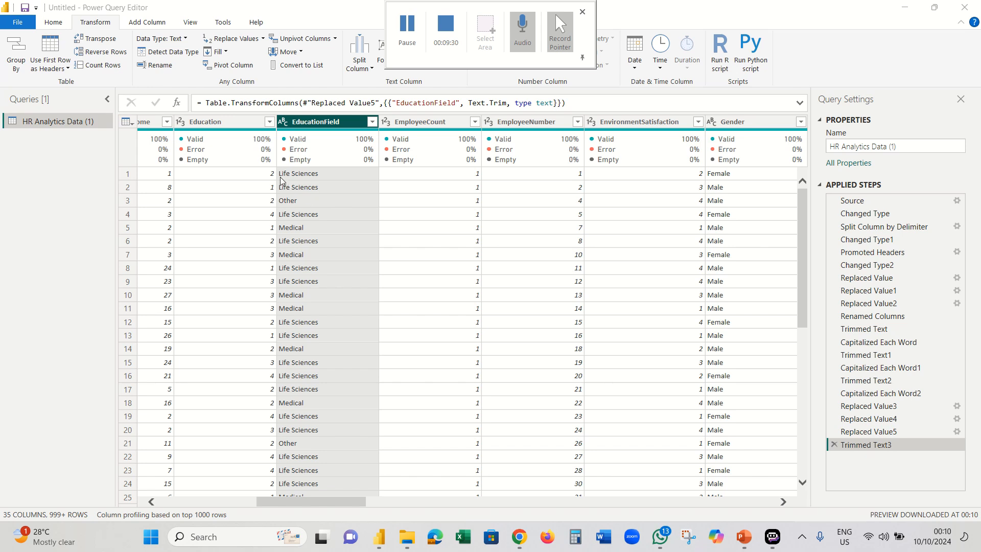
- Review the six EducationField values, then return to the Age column
click(372, 124)
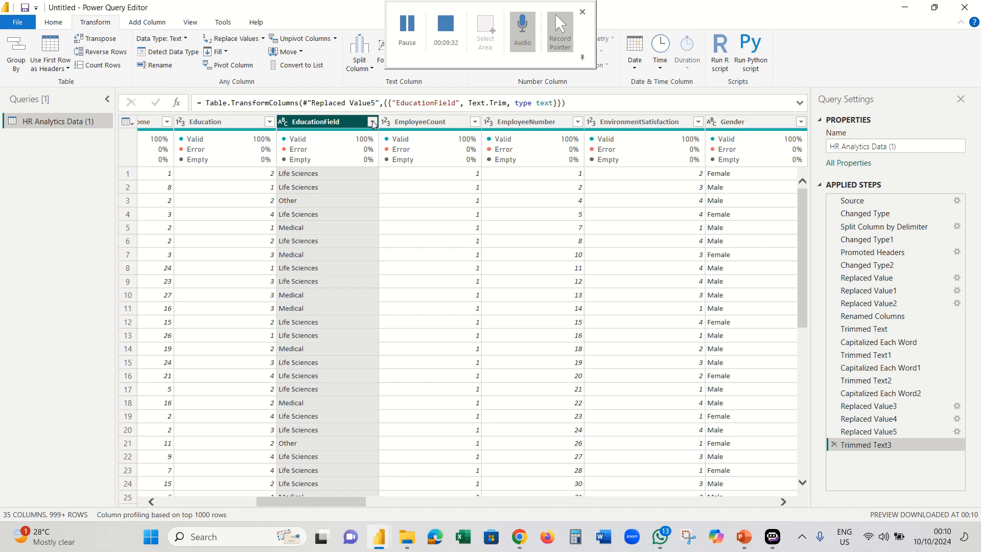
click(348, 347)
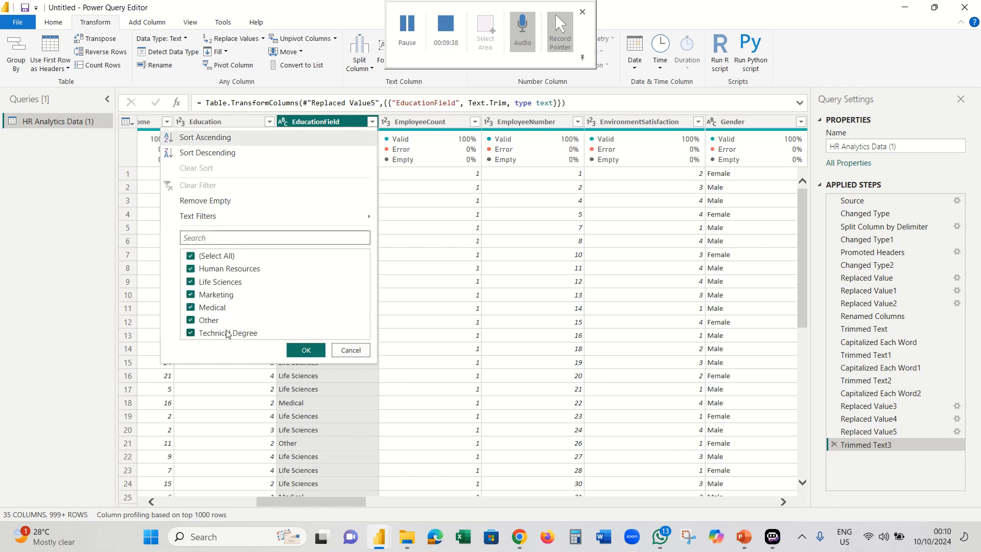
click(345, 351)
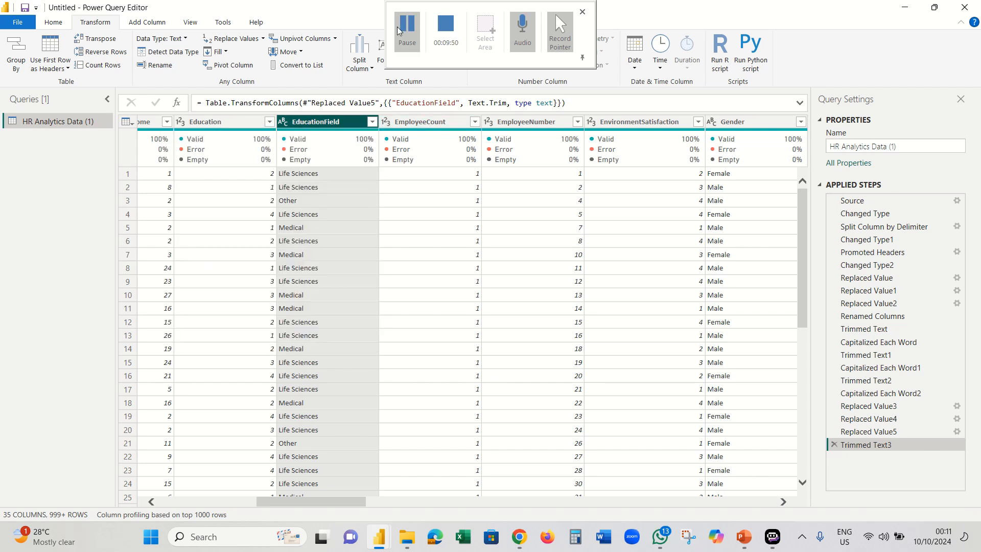
key(Home)
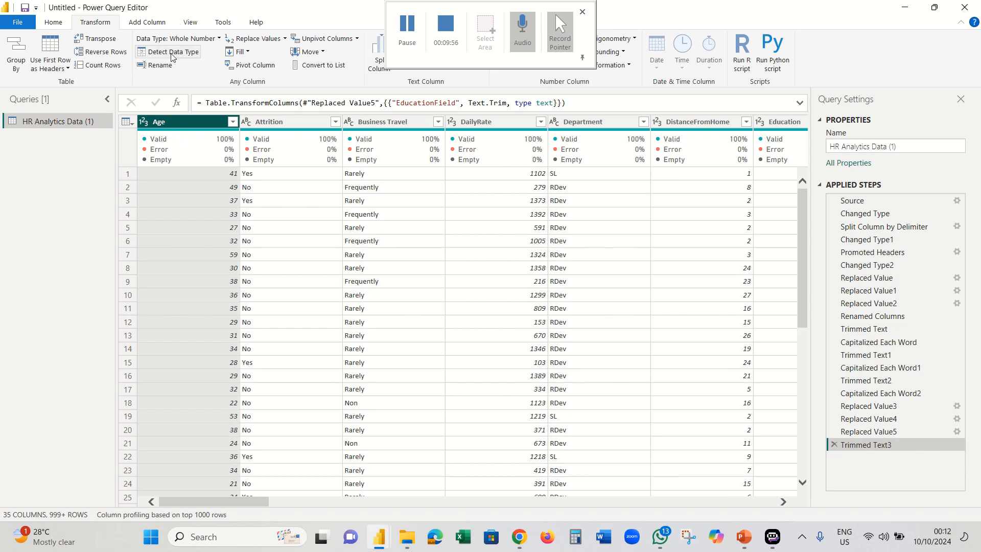
- Start an Age Range conditional column whose first rule maps Age ≤ 24 to Youths
click(152, 27)
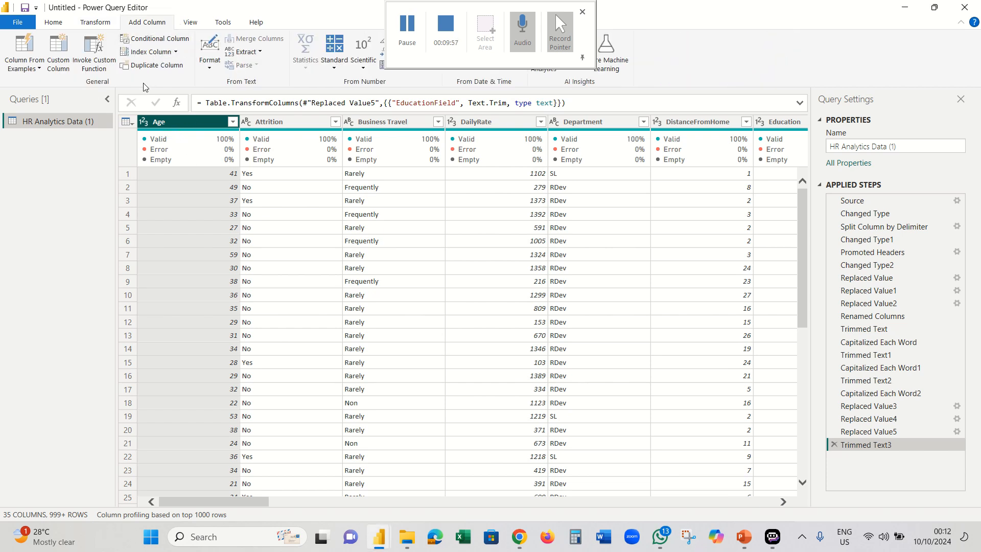
click(154, 41)
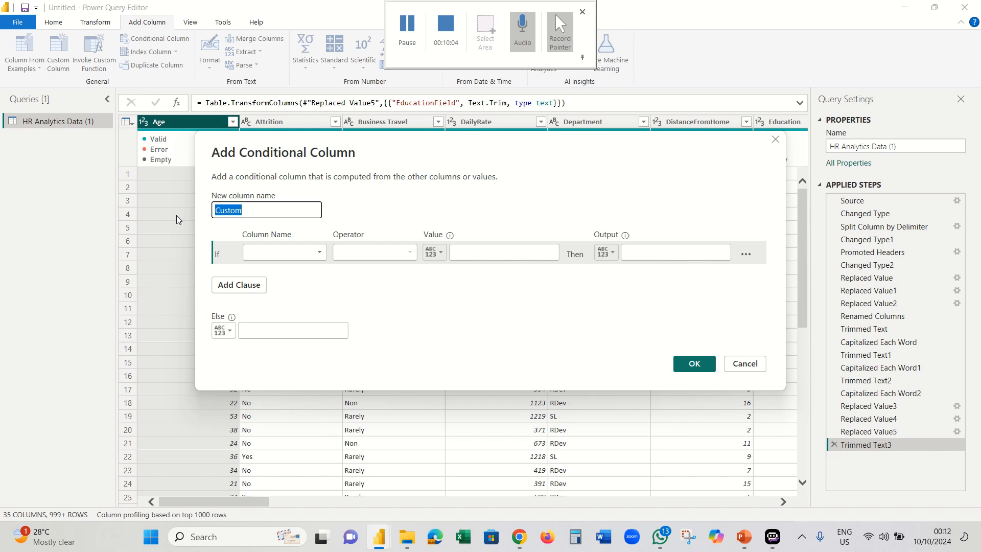
text(Age Range)
click(260, 253)
click(280, 267)
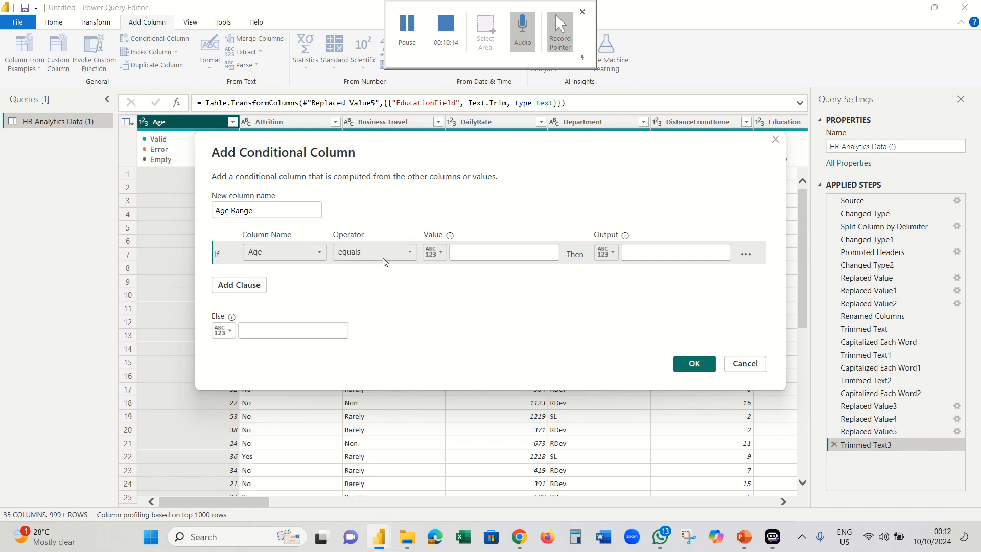
click(382, 255)
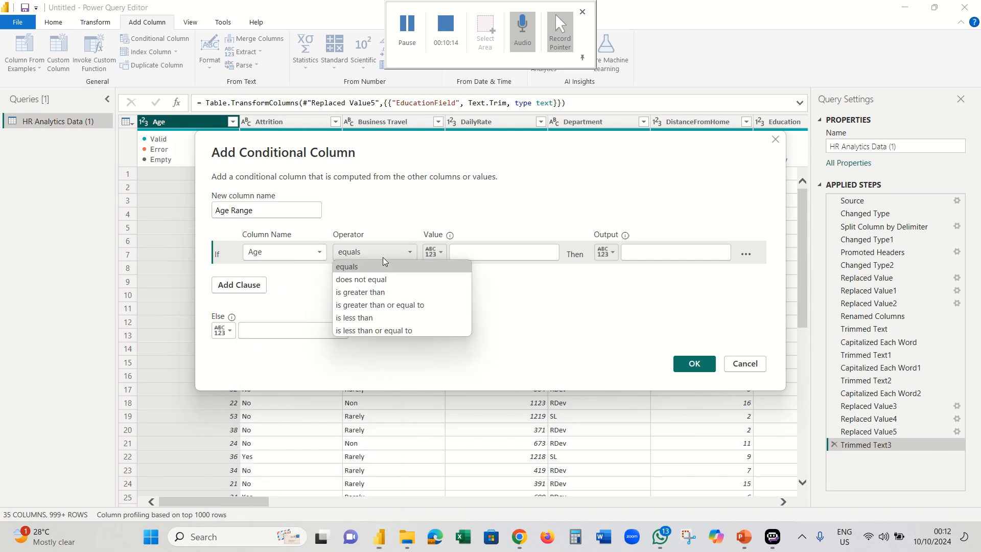
click(388, 329)
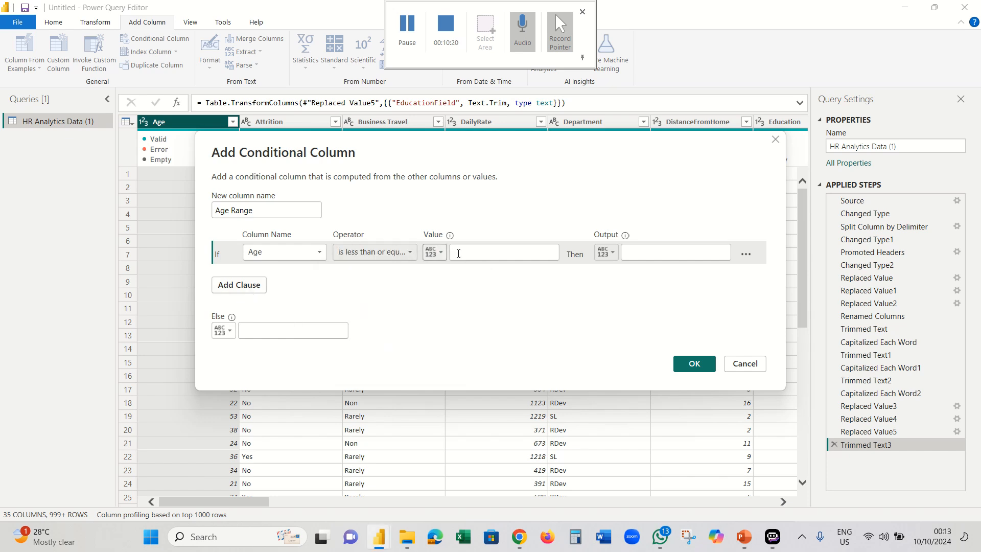
click(474, 253)
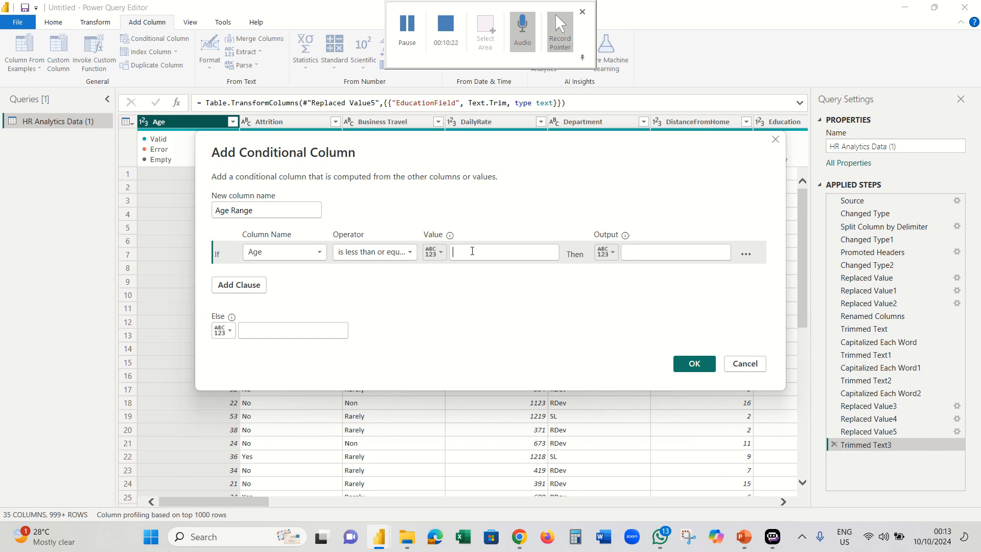
text(24)
click(631, 251)
click(628, 251)
text(Youths)
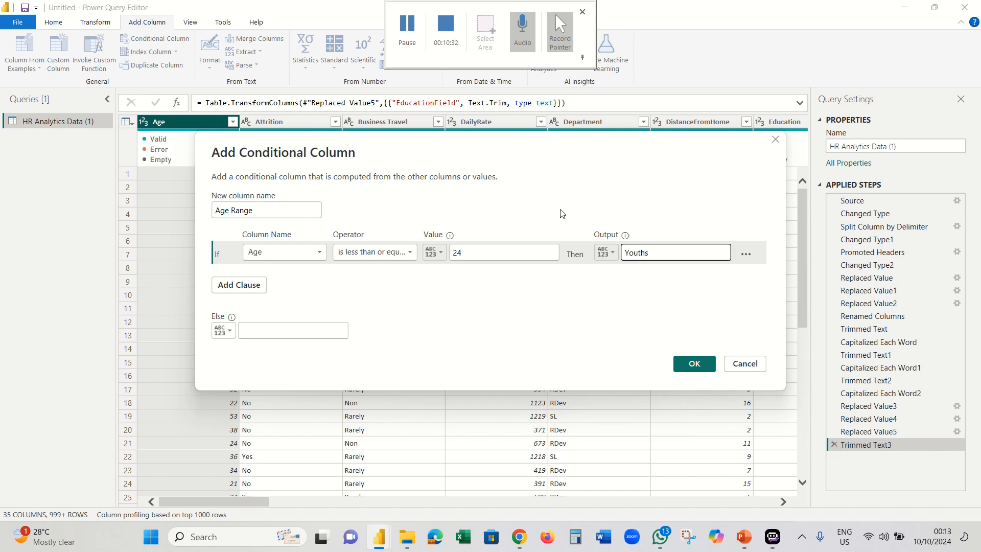
- Add Age ≤ 34 Young and the remaining bands (≤44 Middle, ≤54 Elder, else Seniors), then create the column
click(253, 285)
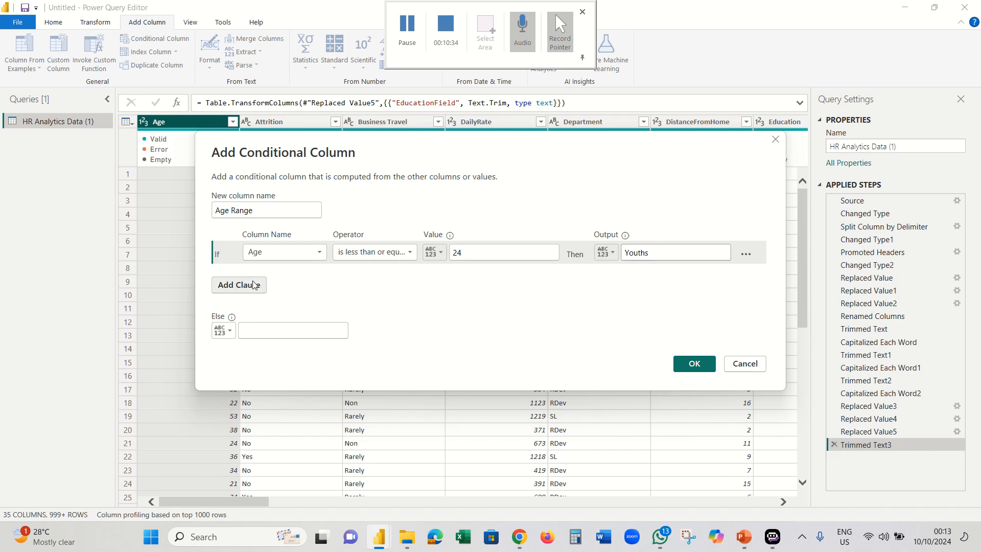
click(273, 275)
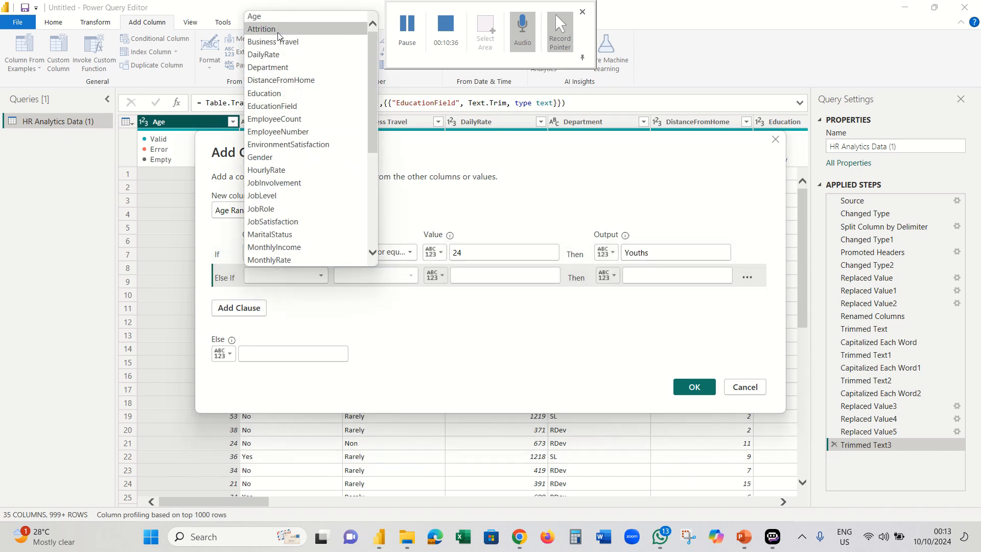
click(280, 16)
click(400, 275)
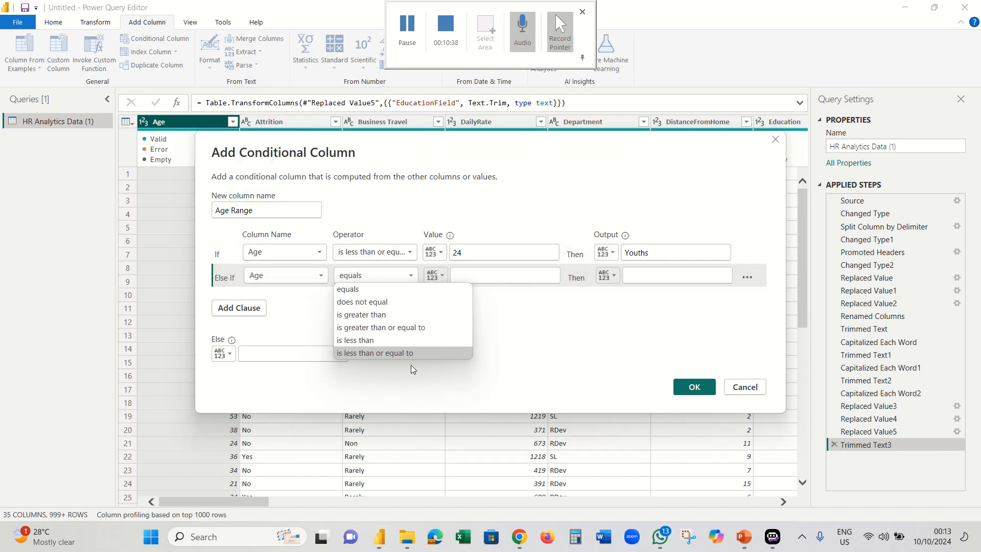
click(414, 353)
click(482, 274)
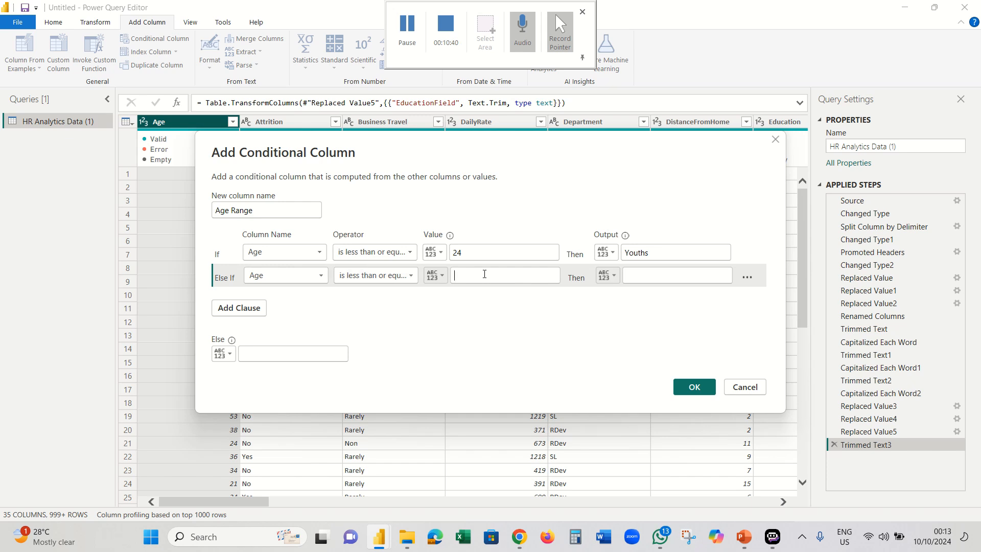
text(34)
click(632, 274)
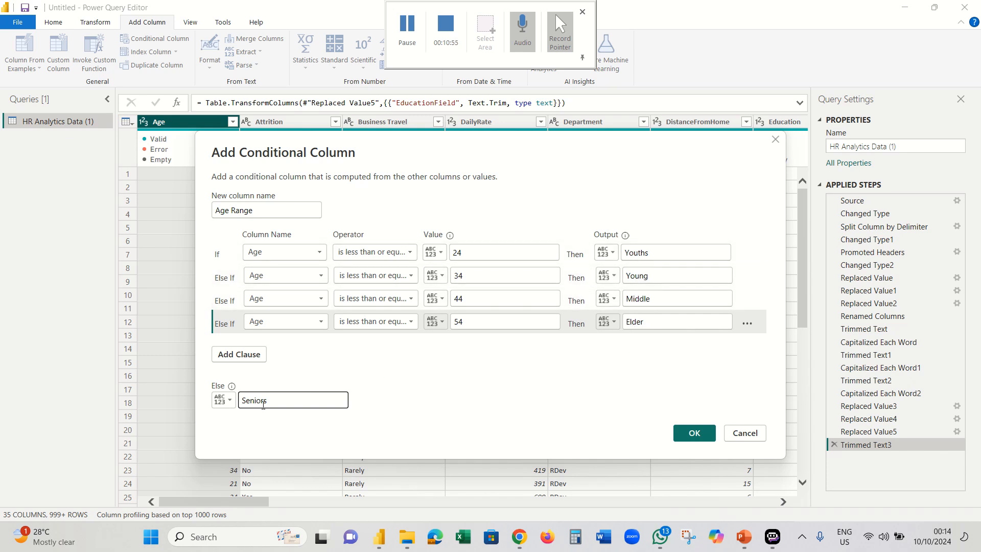
click(693, 434)
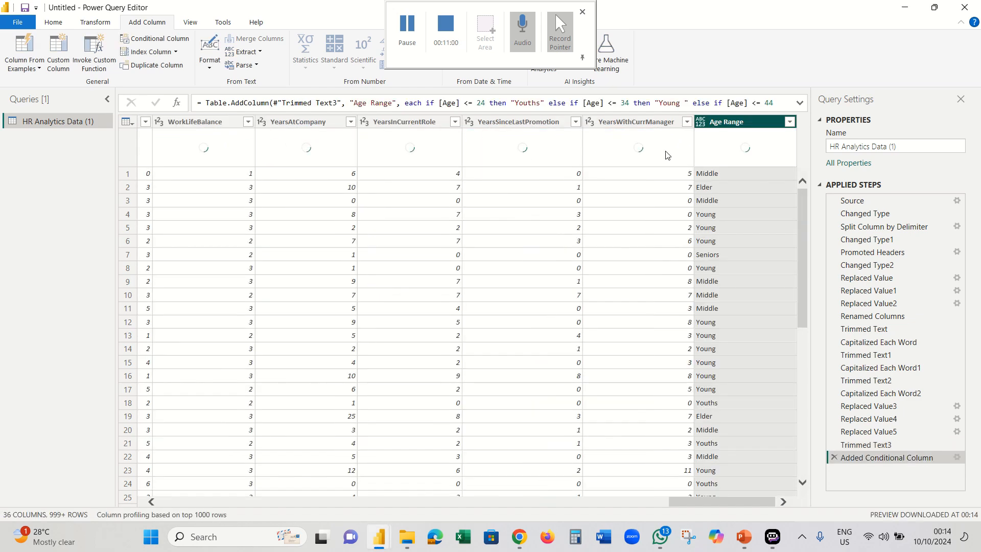
- Set Age Range to Text and reposition it directly after the Age column
click(701, 125)
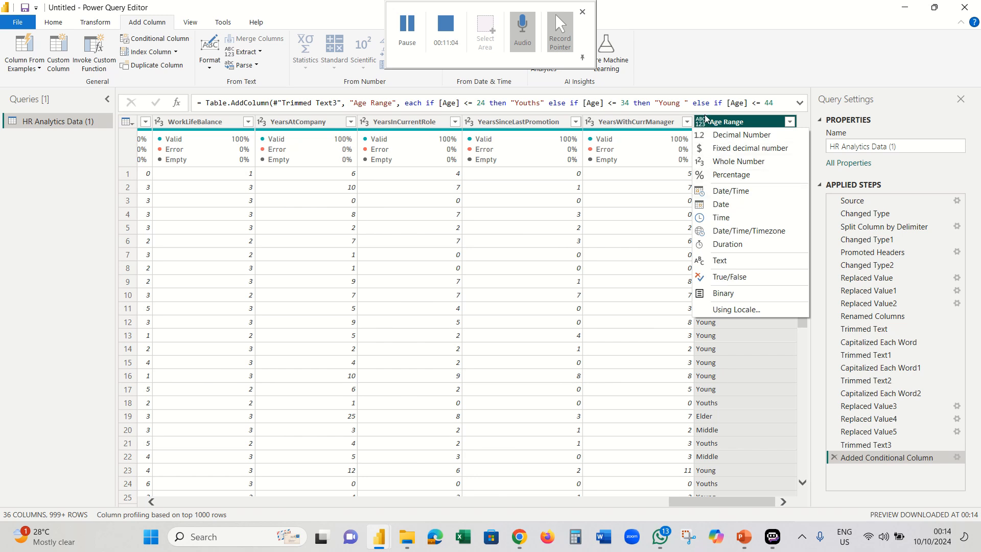
click(720, 260)
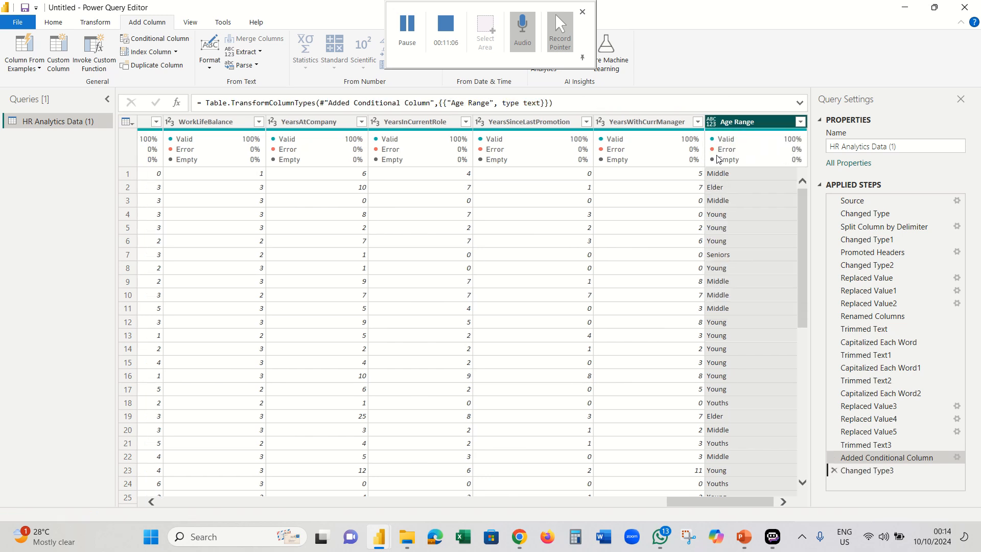
right_click(733, 122)
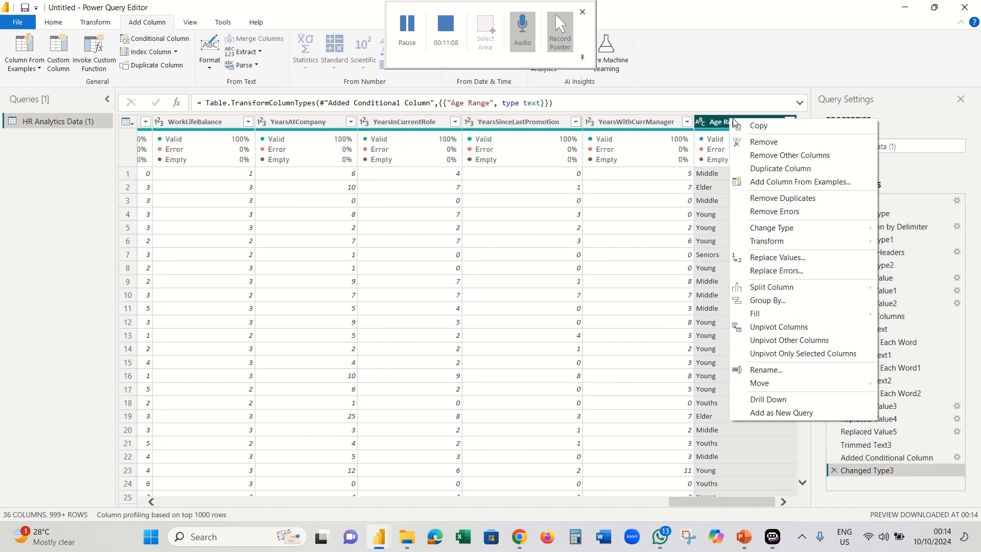
click(407, 32)
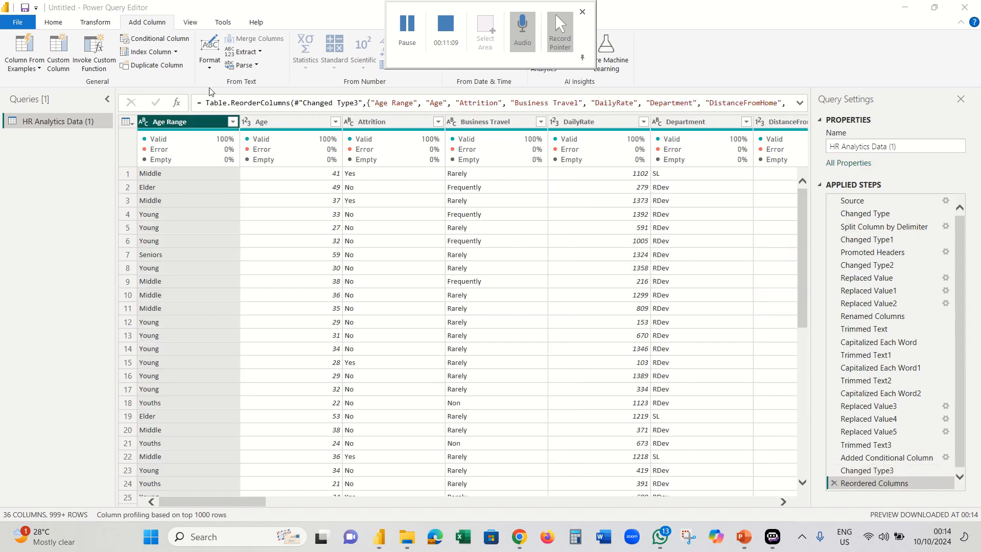
drag(203, 118, 396, 131)
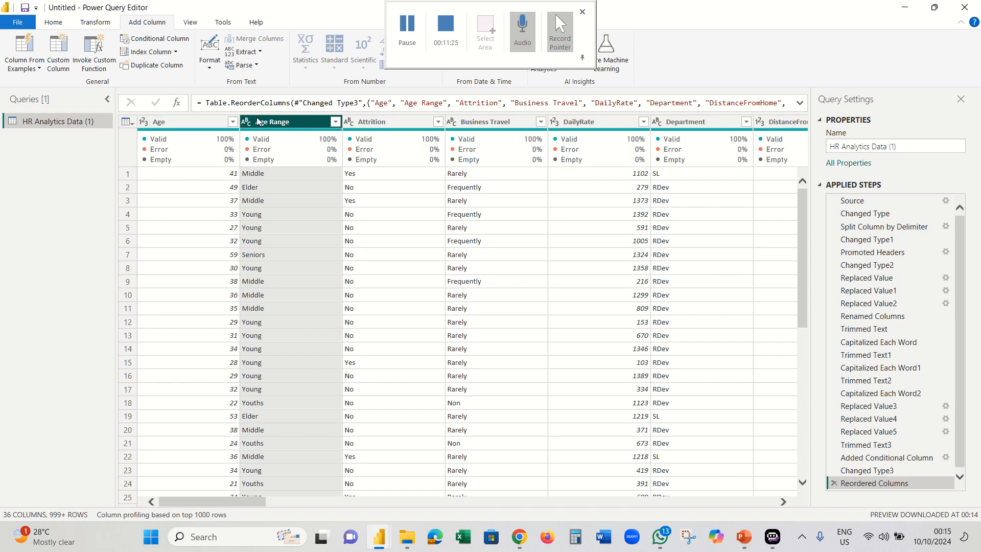
- Filter the Age Range column to Youths only, leaving 97 rows
click(335, 121)
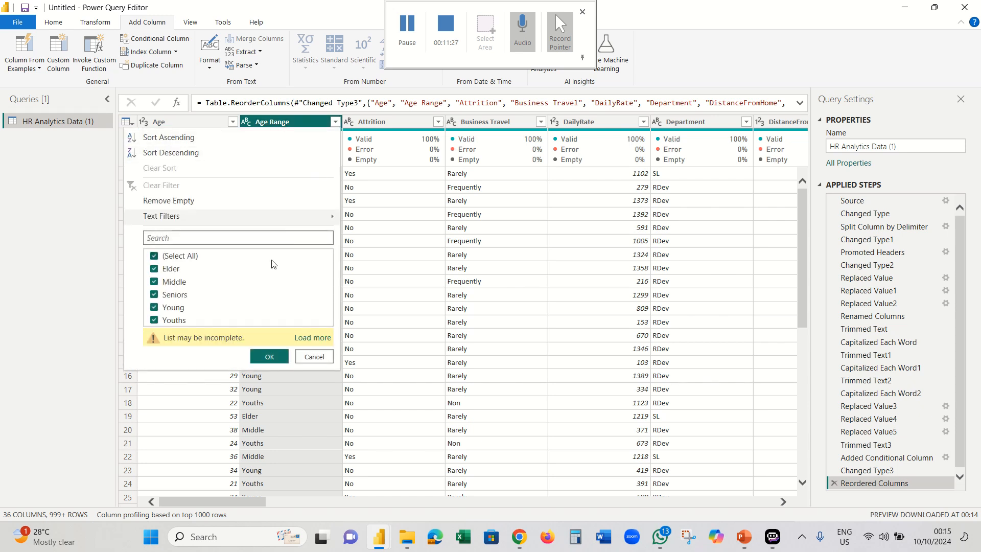
click(313, 337)
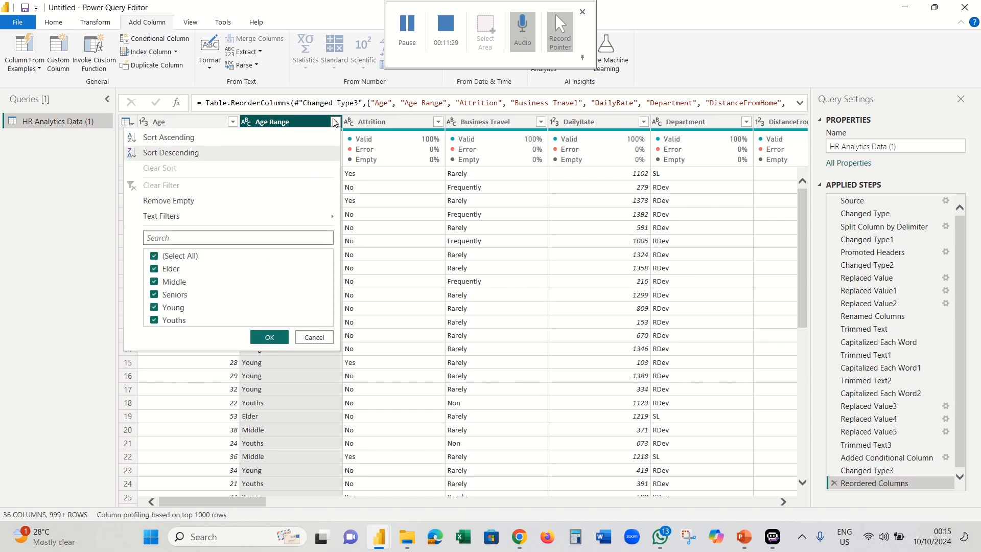
click(155, 257)
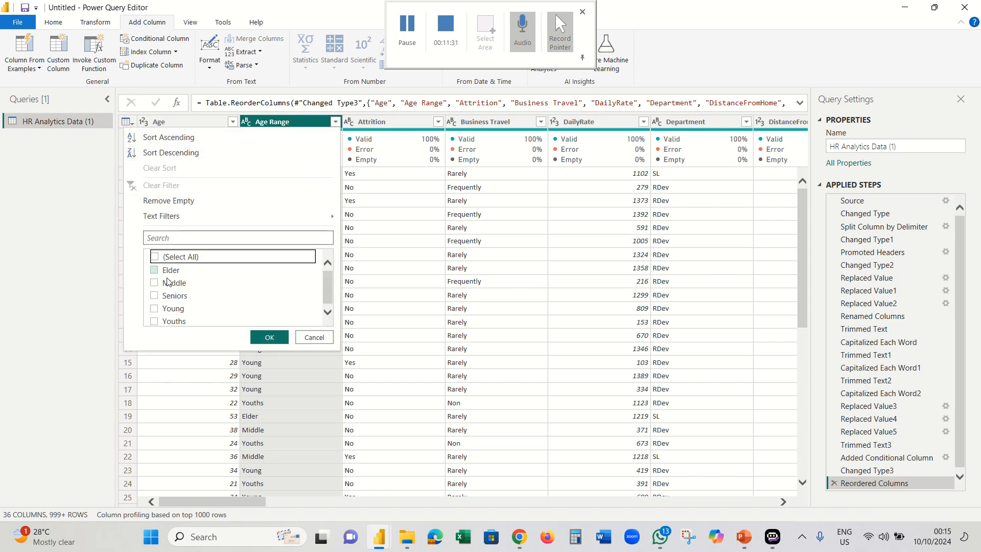
click(154, 270)
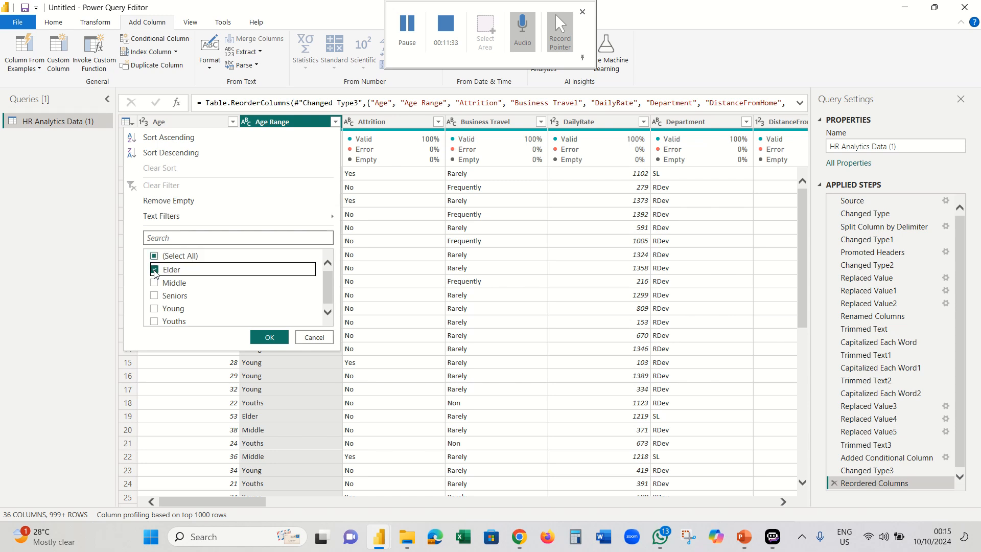
click(155, 270)
click(154, 320)
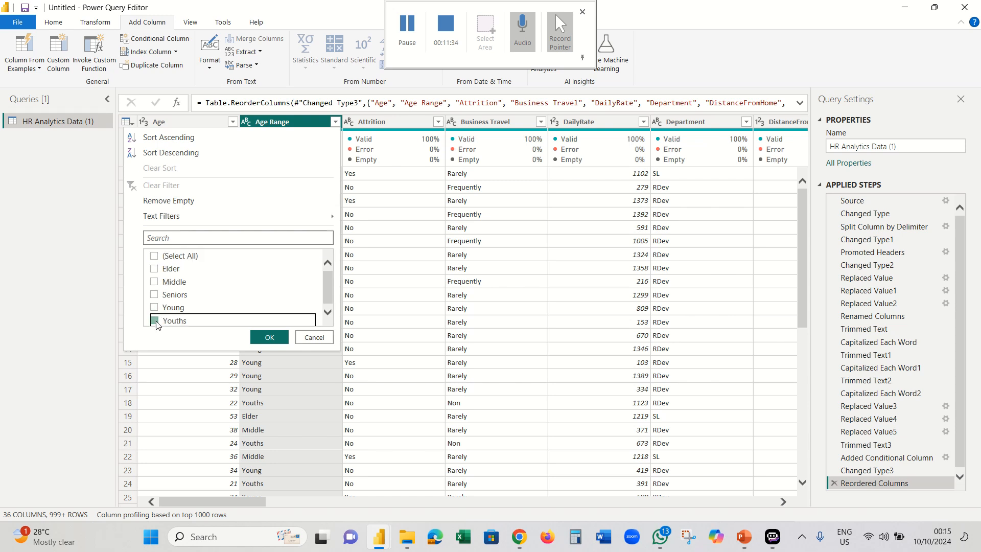
click(261, 339)
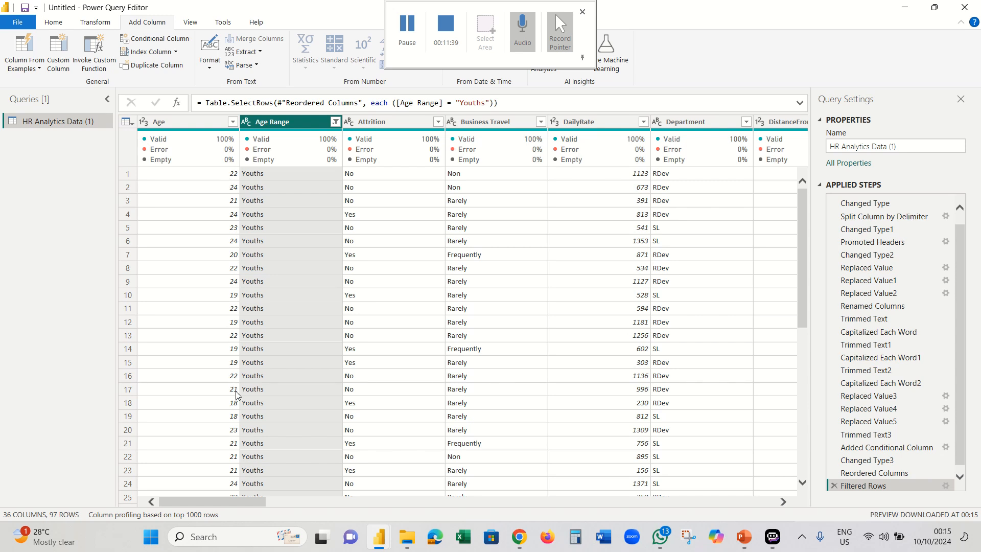
click(335, 121)
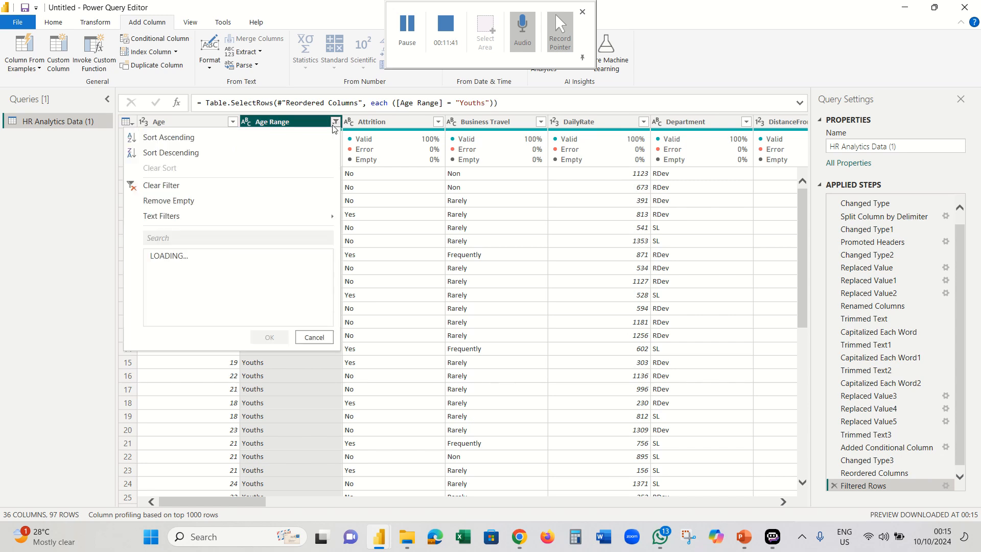
- Clear the Age Range filter and select YearsSinceLastPromotion for a new conditional column
click(151, 187)
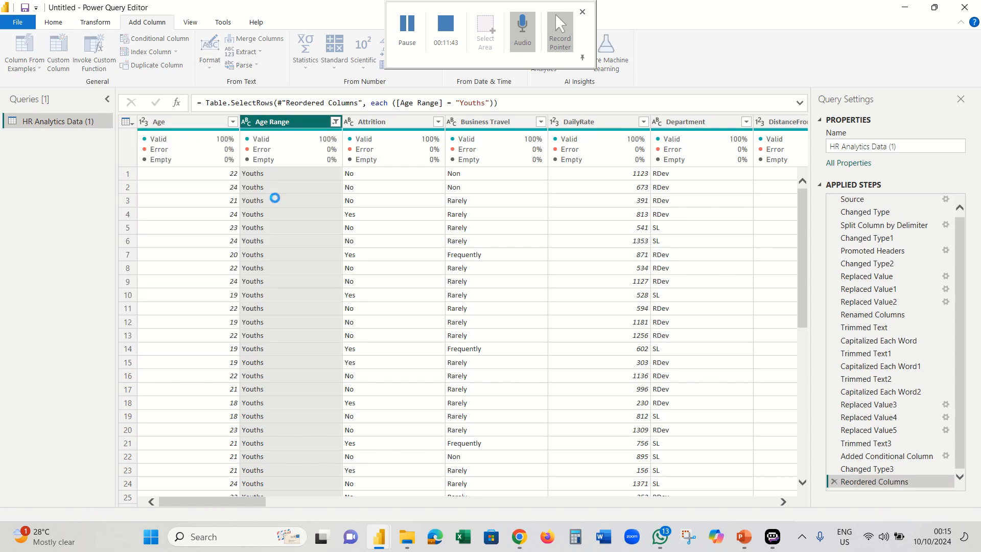
click(402, 40)
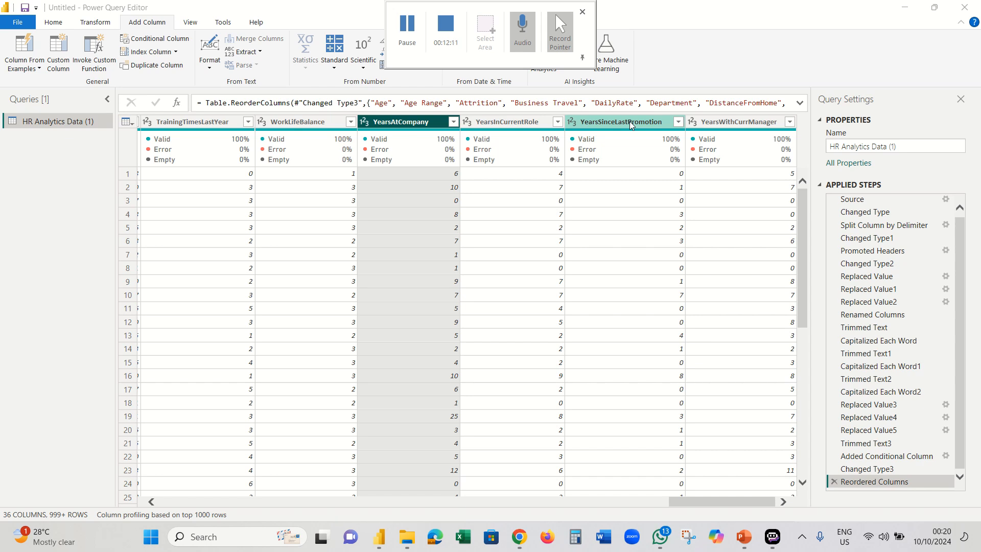
click(626, 122)
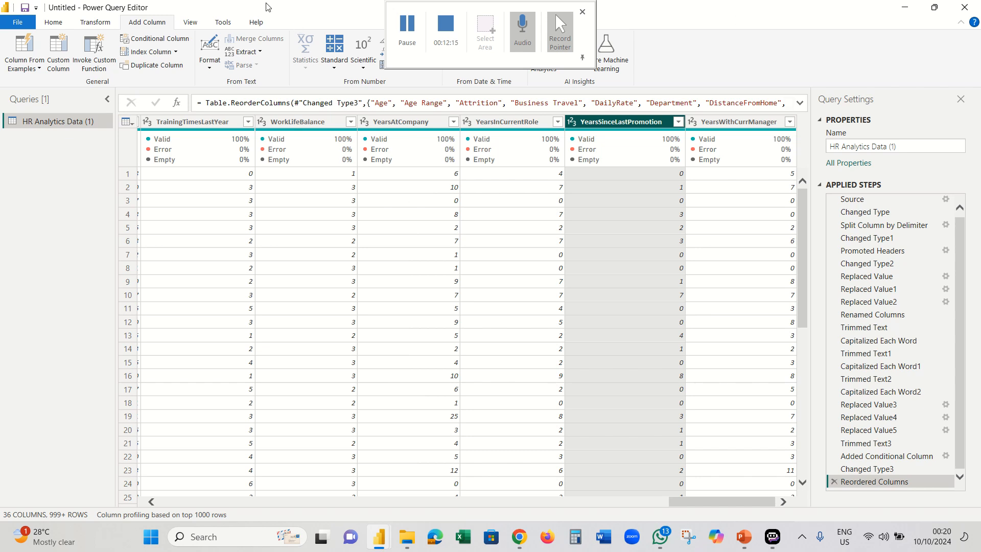
click(176, 40)
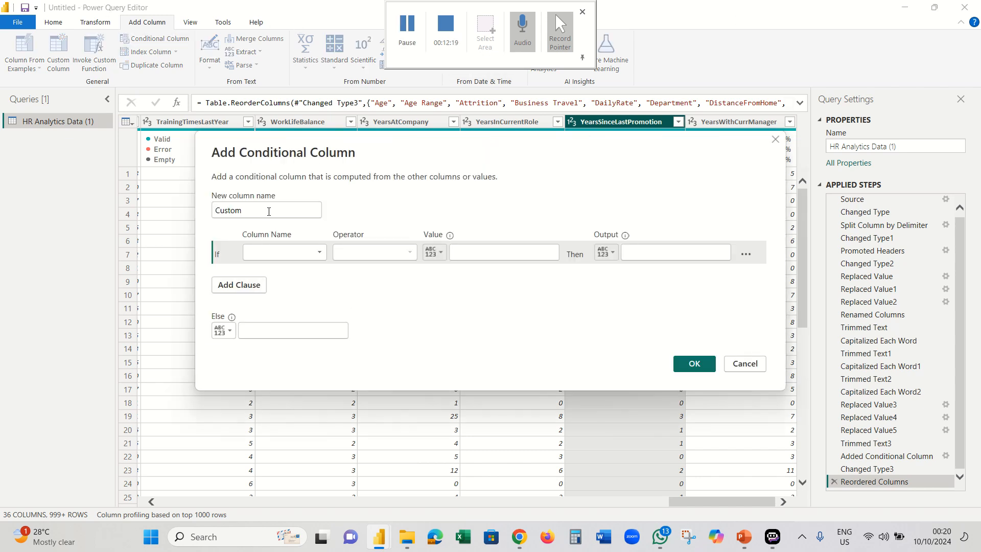
- Draft a Promotion Status rule testing YearsSinceLastPromotion ≥, then cancel the dialog
drag(268, 211, 206, 224)
text(Pro)
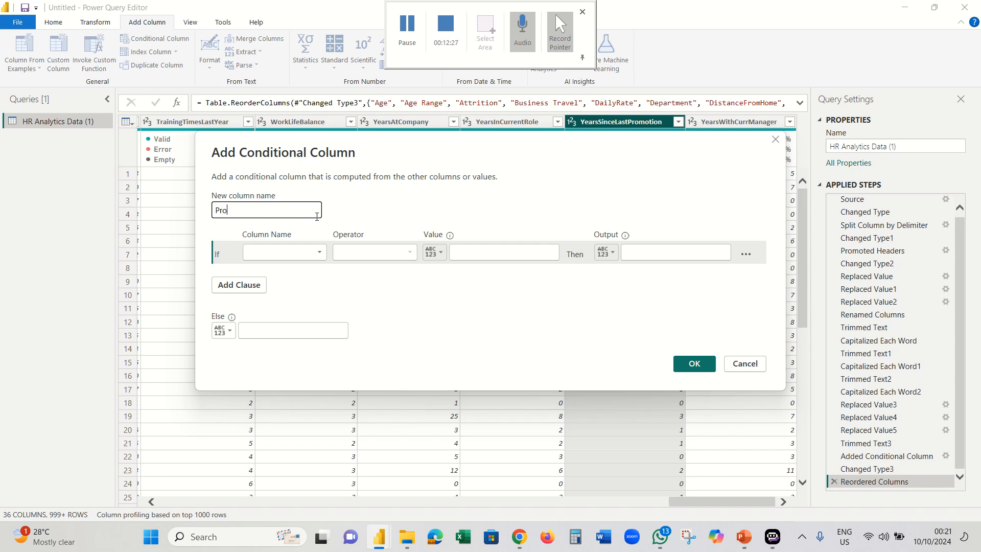
text(motion Status)
click(301, 252)
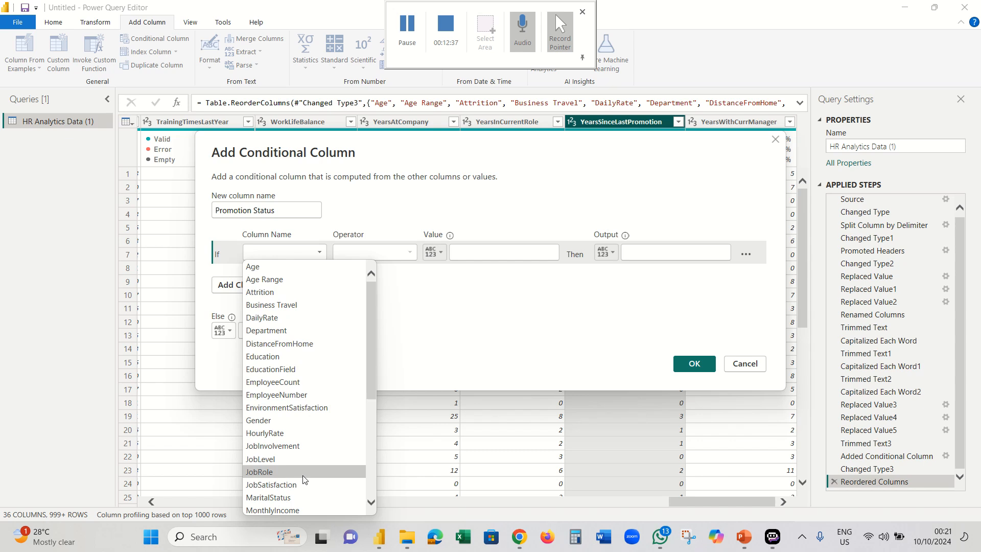
scroll(304, 476, down, 5)
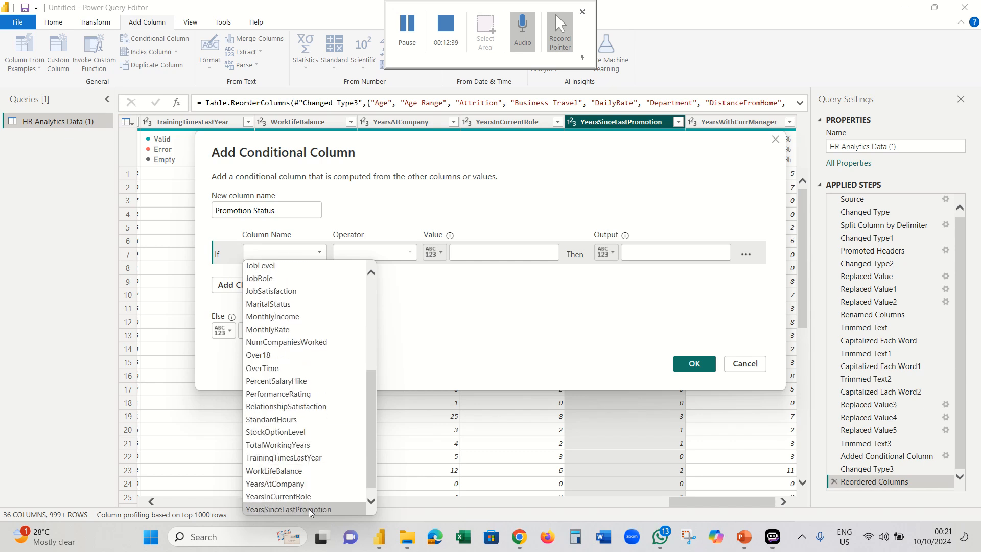
click(310, 507)
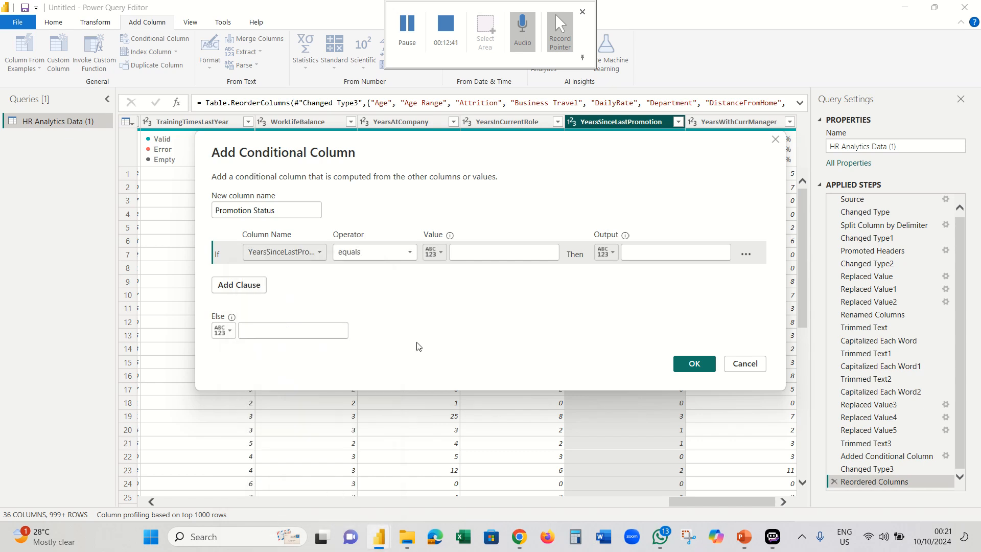
click(400, 253)
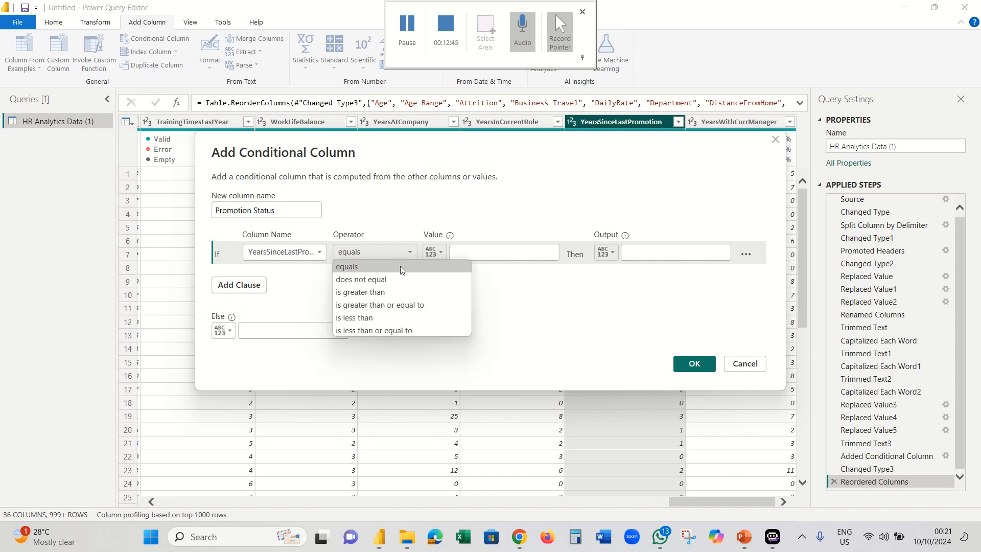
click(391, 304)
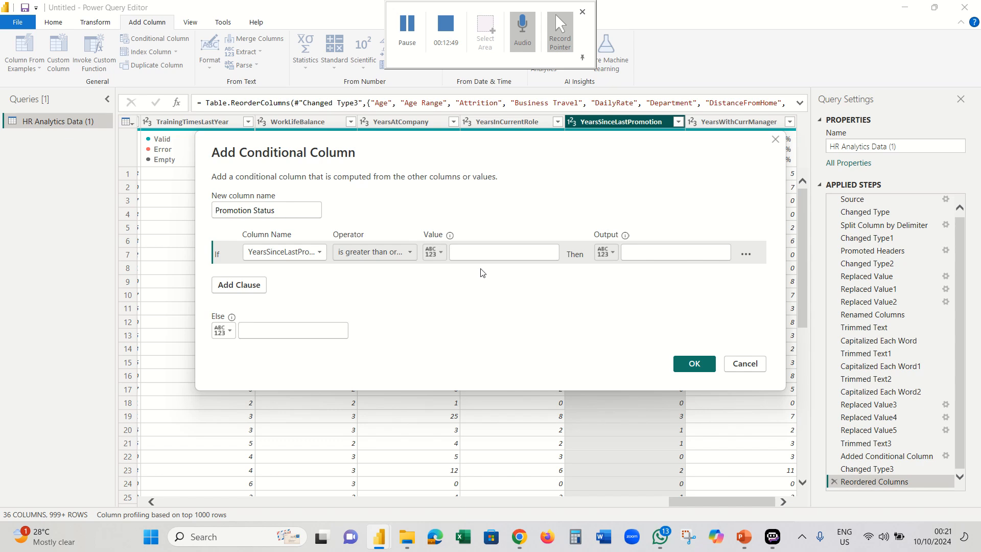
drag(280, 213, 103, 217)
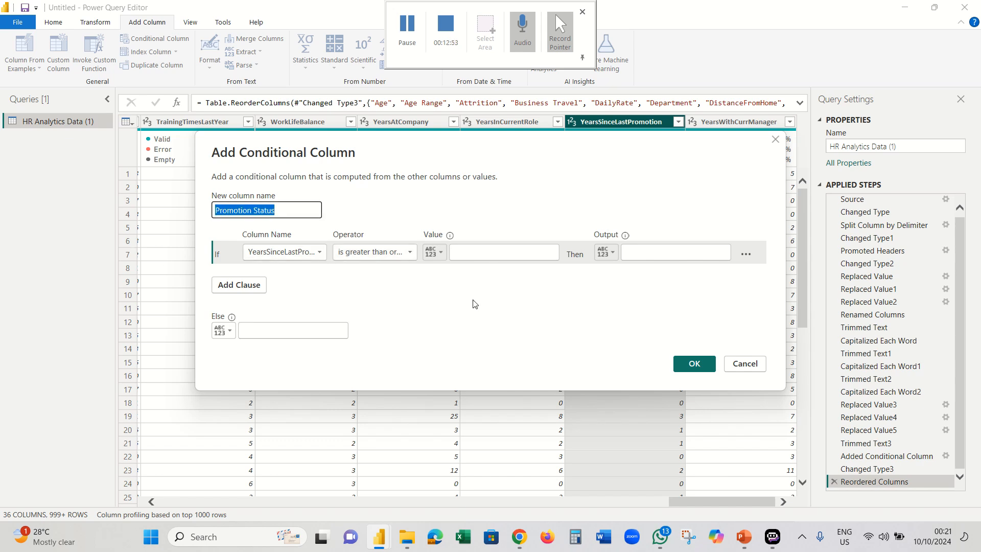
click(751, 363)
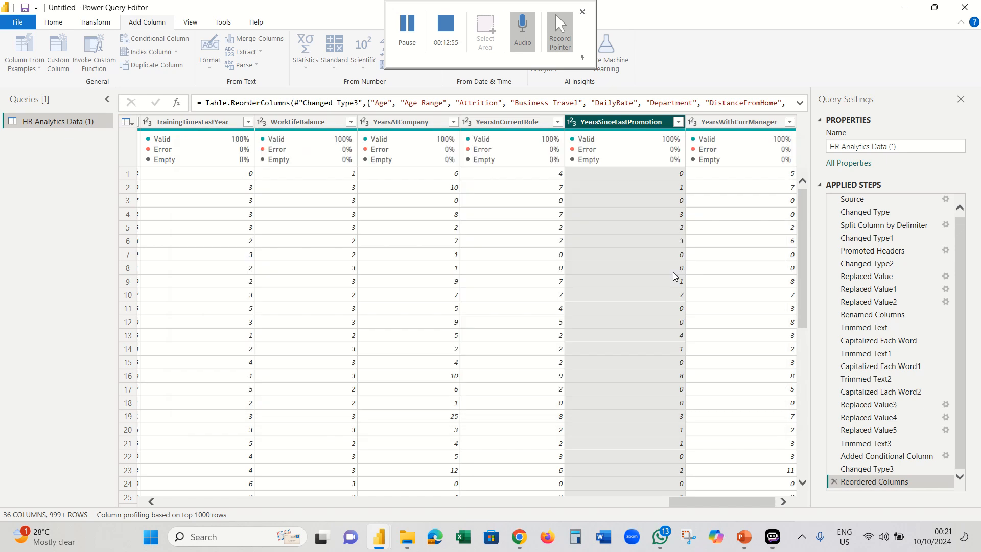
- Check the YearsSinceLastPromotion values, then begin entering the Promotion Status comparison value
click(677, 121)
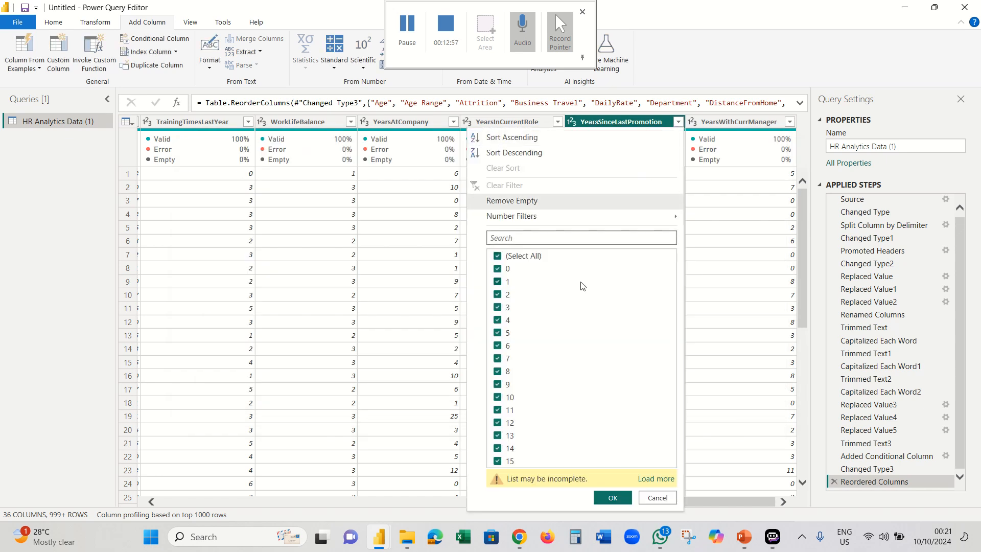
click(653, 478)
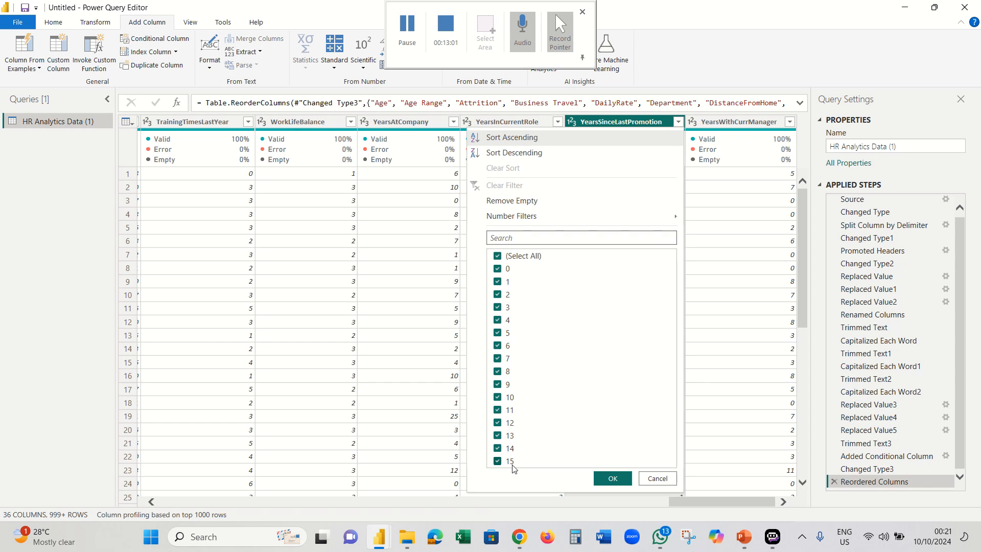
click(657, 479)
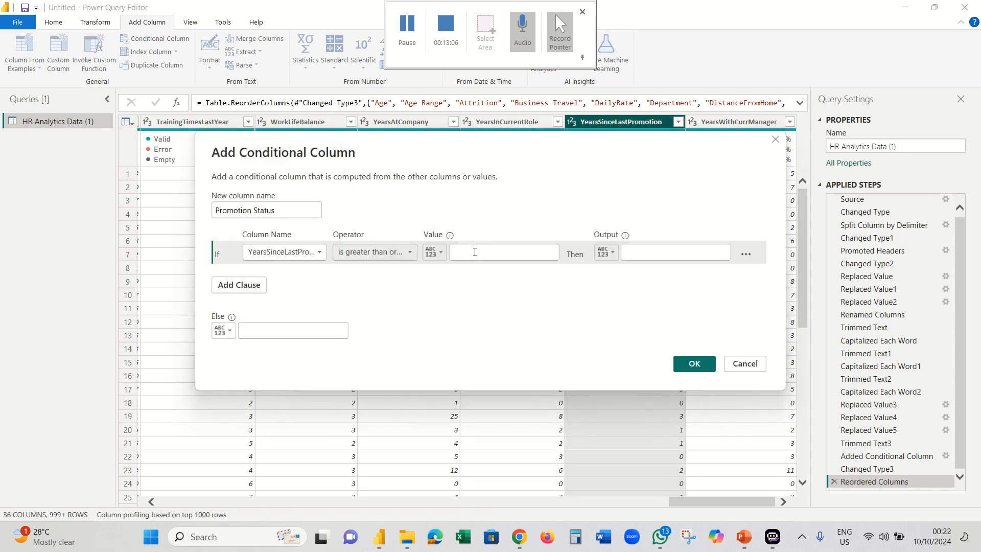
click(477, 254)
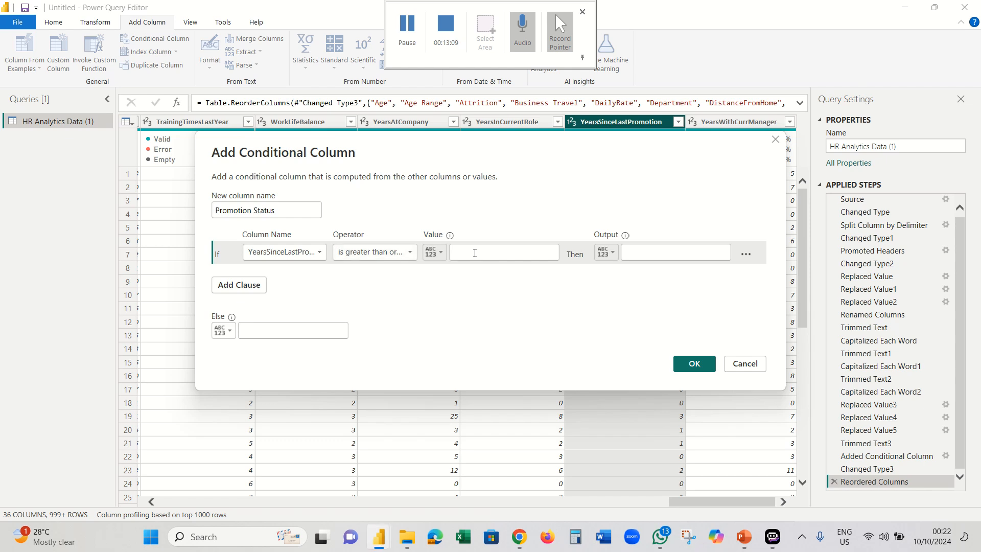
- Finish Promotion Status: 10+ years gives 'Due for promotion', else 'Not Due for promotionm'
text(10)
click(629, 255)
text(Due for promotion)
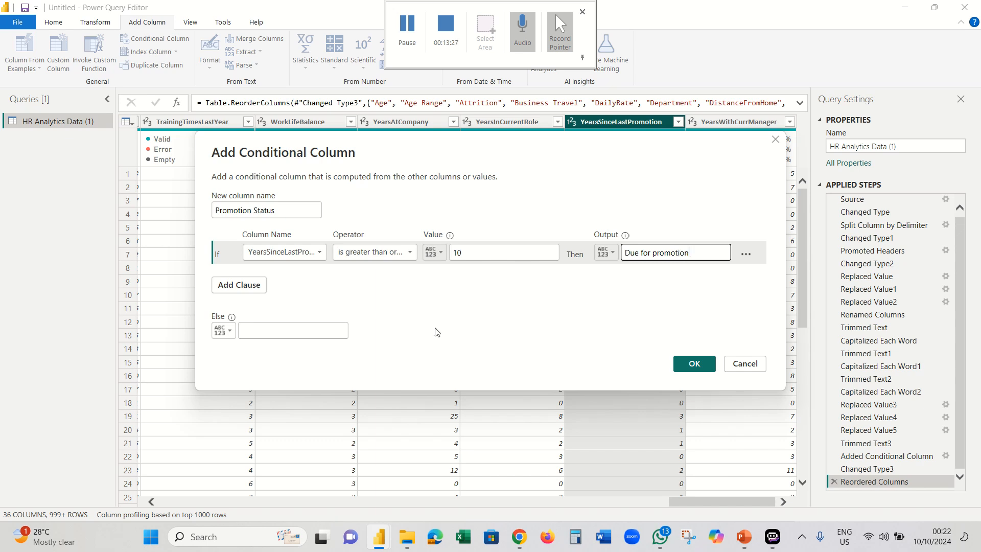
click(335, 330)
text(Not Due)
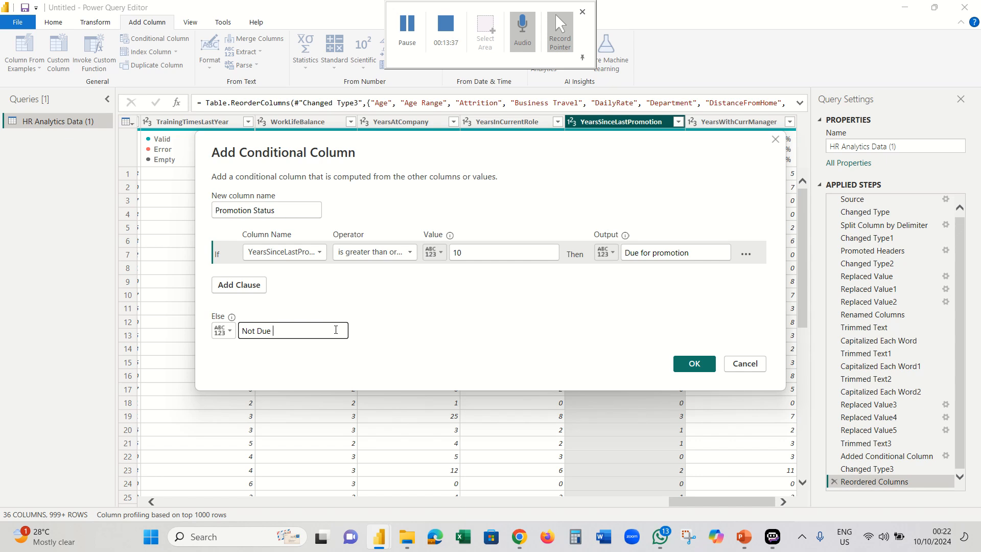
text(for promotionm)
click(692, 364)
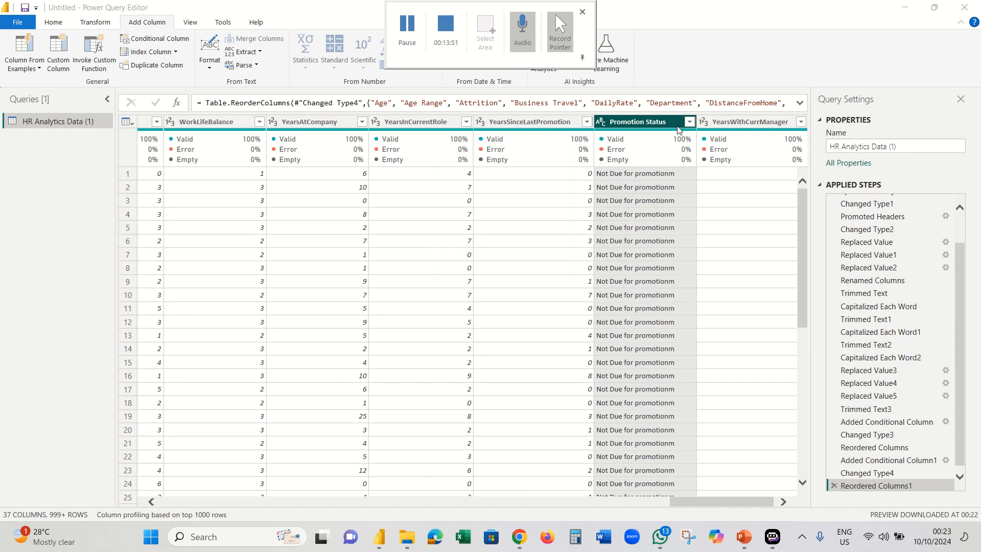
- Filter Promotion Status to 'Not Due for promotionm' and review the YearsSinceLastPromotion values
click(689, 121)
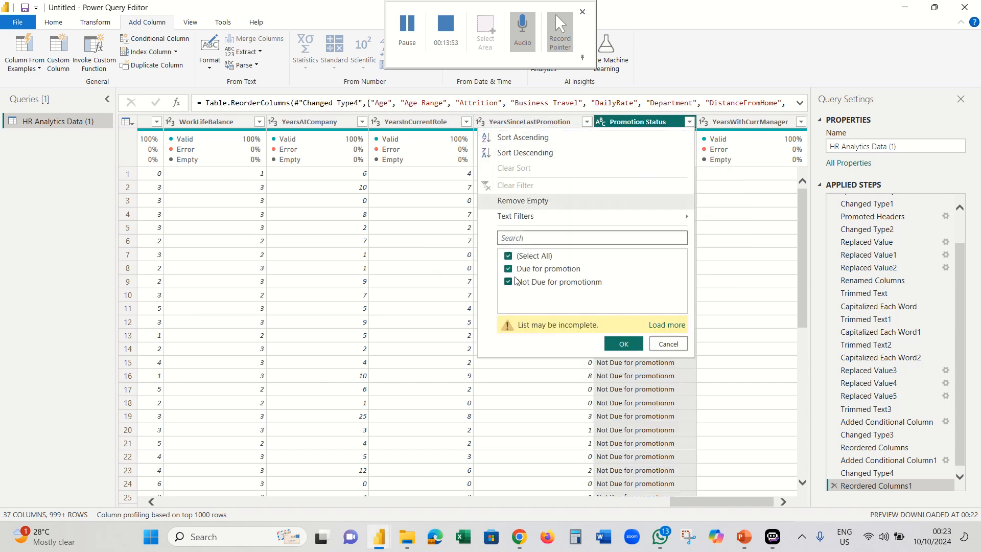
click(673, 326)
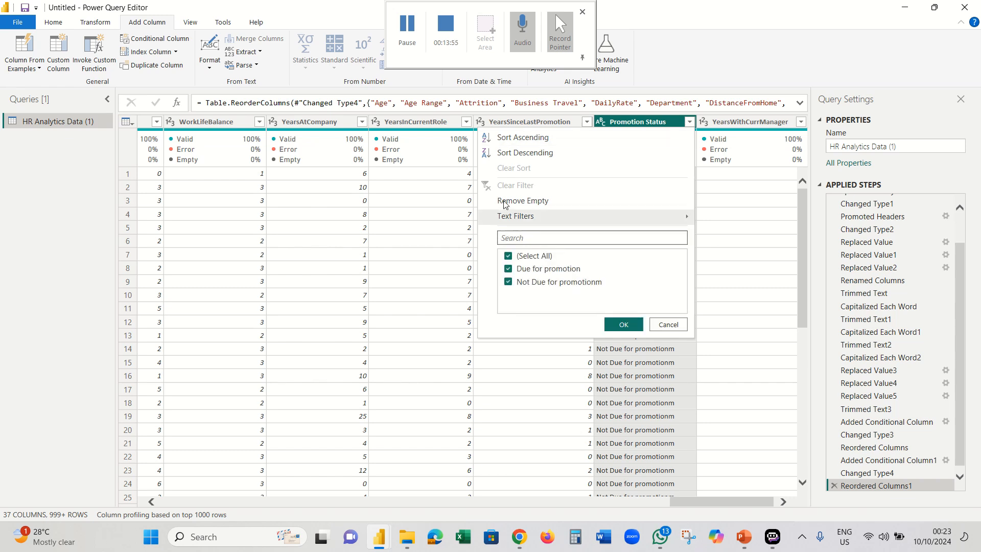
click(509, 256)
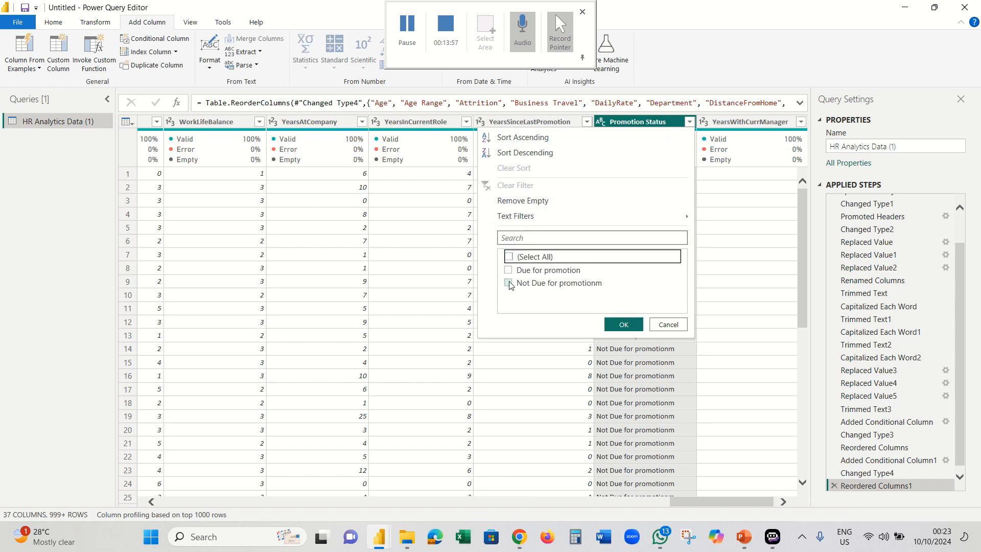
click(509, 282)
click(623, 324)
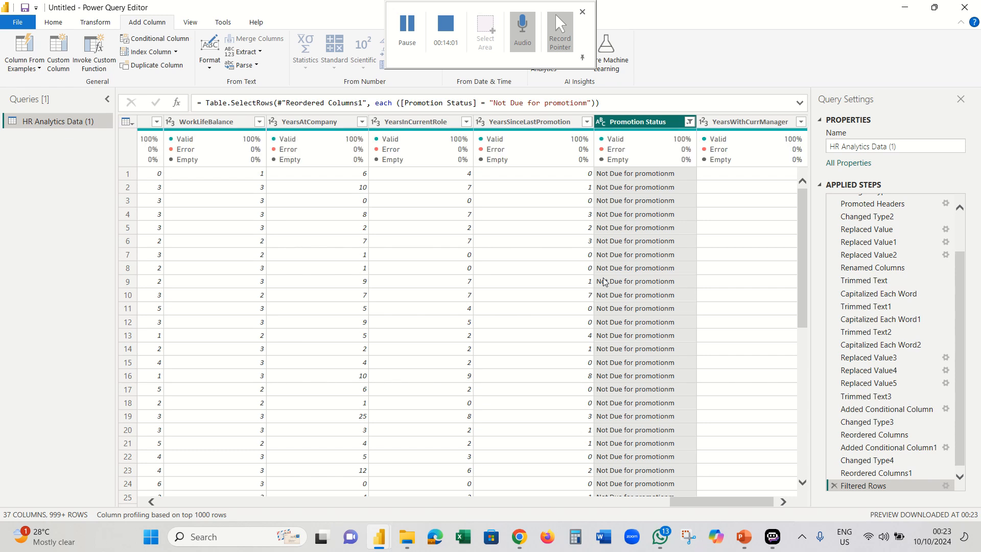
click(587, 122)
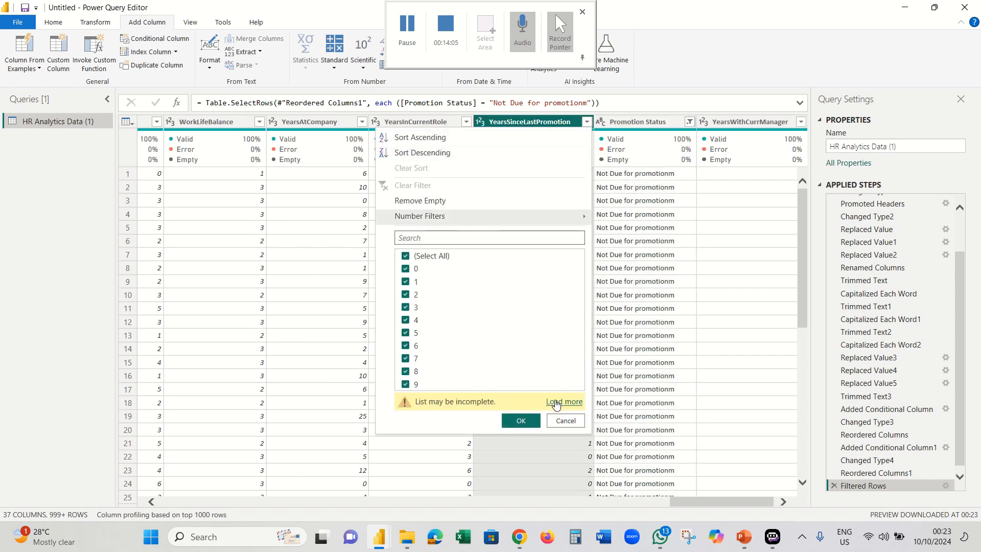
click(557, 403)
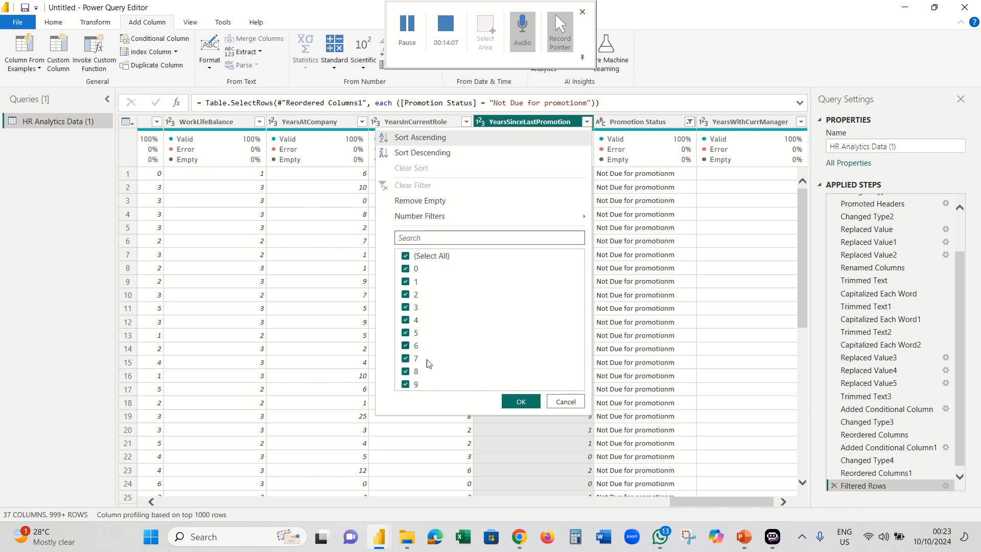
click(564, 402)
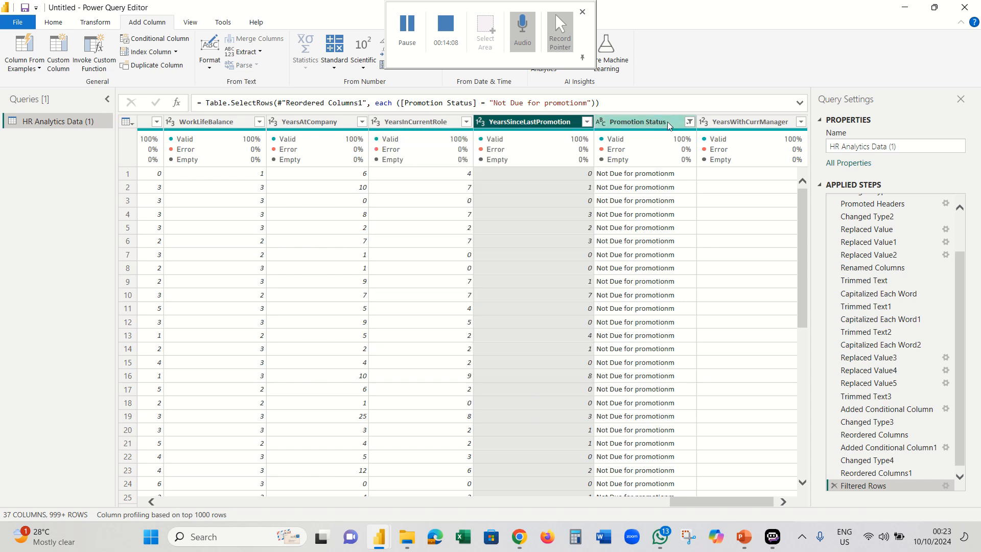
- Refilter Promotion Status to 'Due for promotion' only, leaving 72 rows, and select YearsAtCompany
click(689, 121)
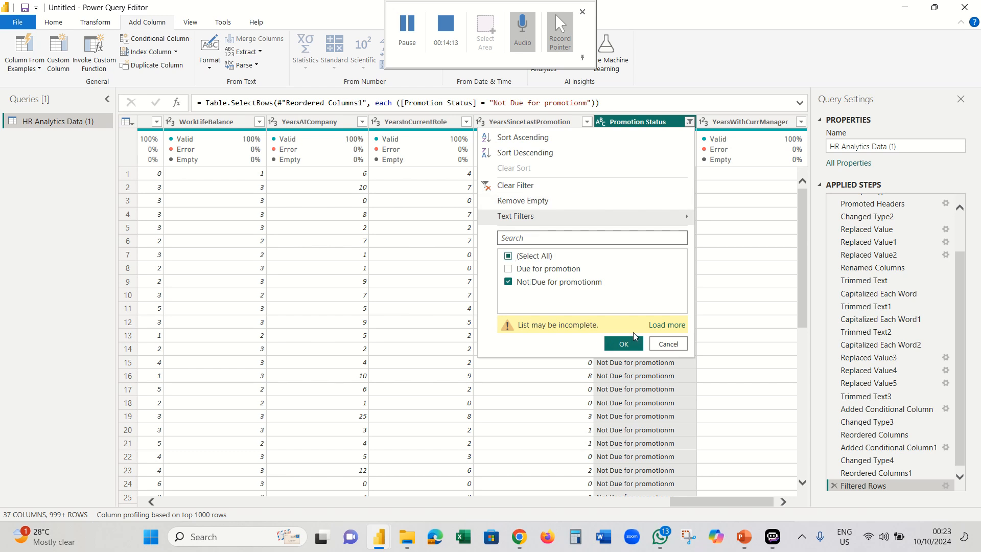
click(651, 322)
click(413, 40)
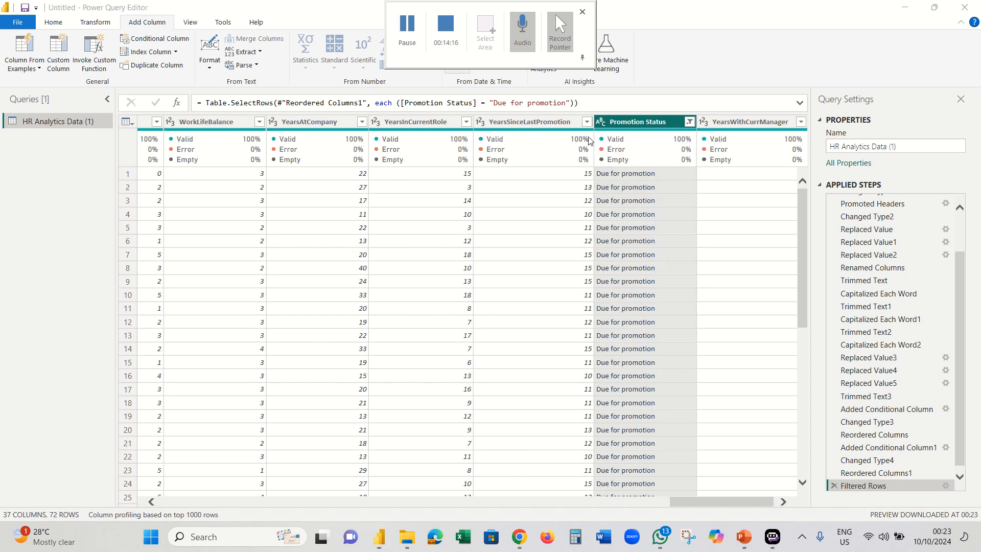
click(587, 121)
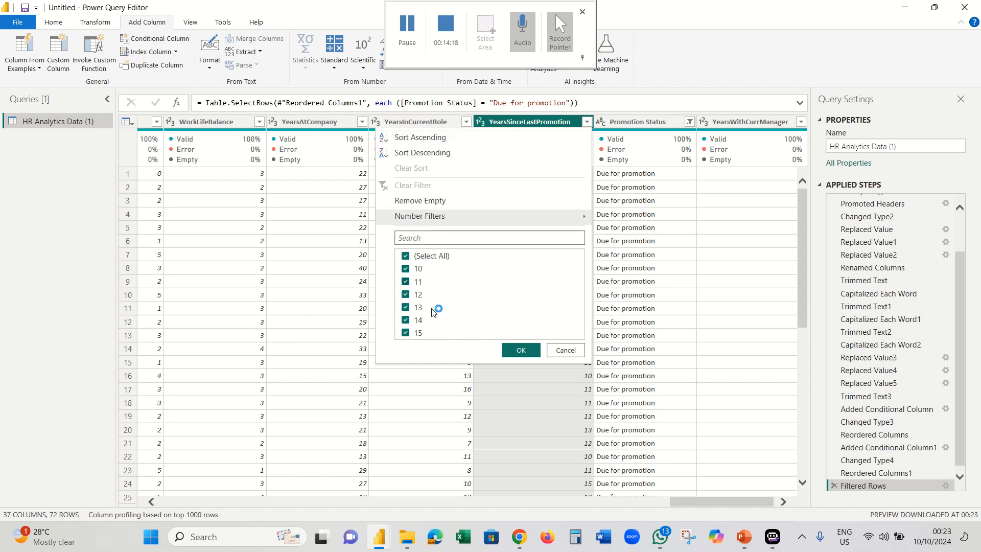
click(566, 351)
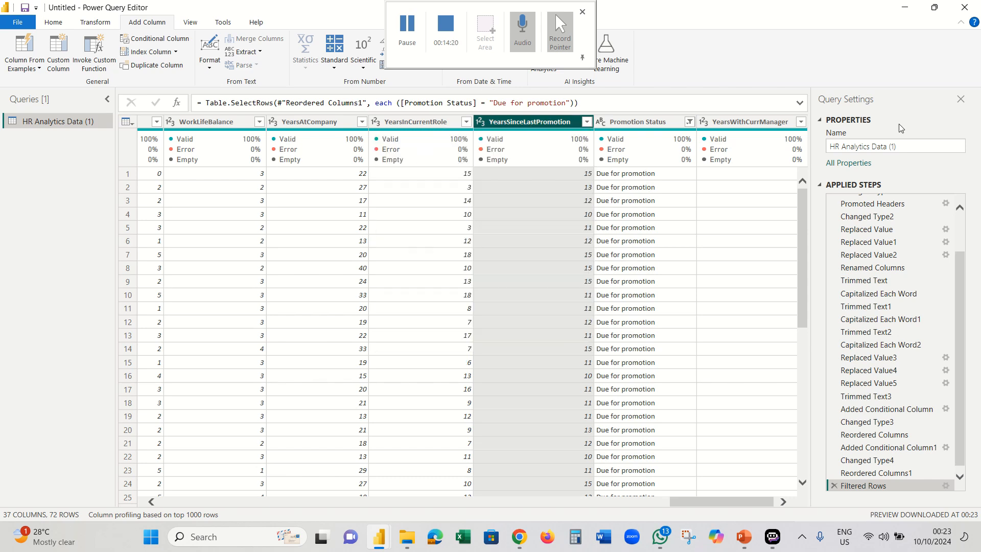
click(309, 121)
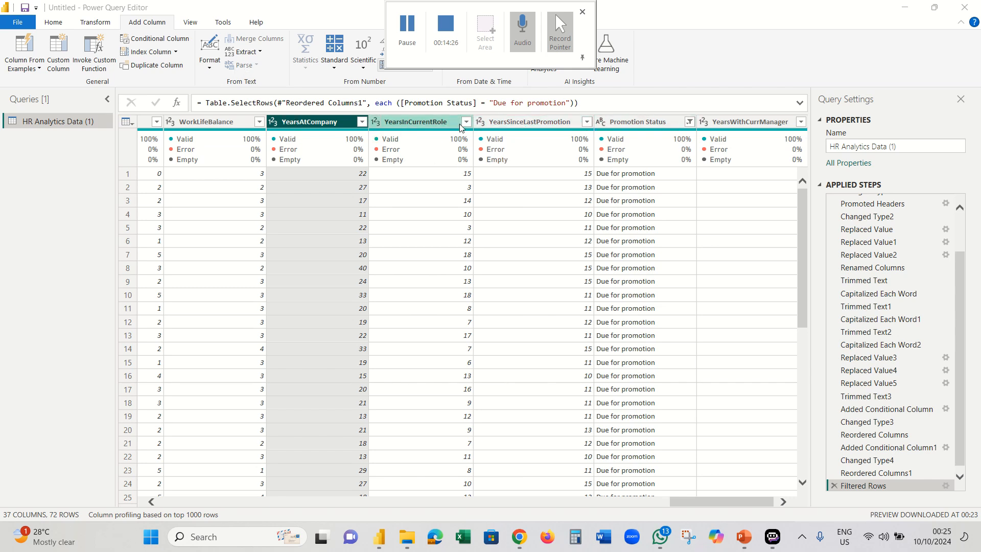
- Add Retreanchment Status: YearsAtCompany ≥ 20 gives Lay Off, otherwise On Service
click(405, 33)
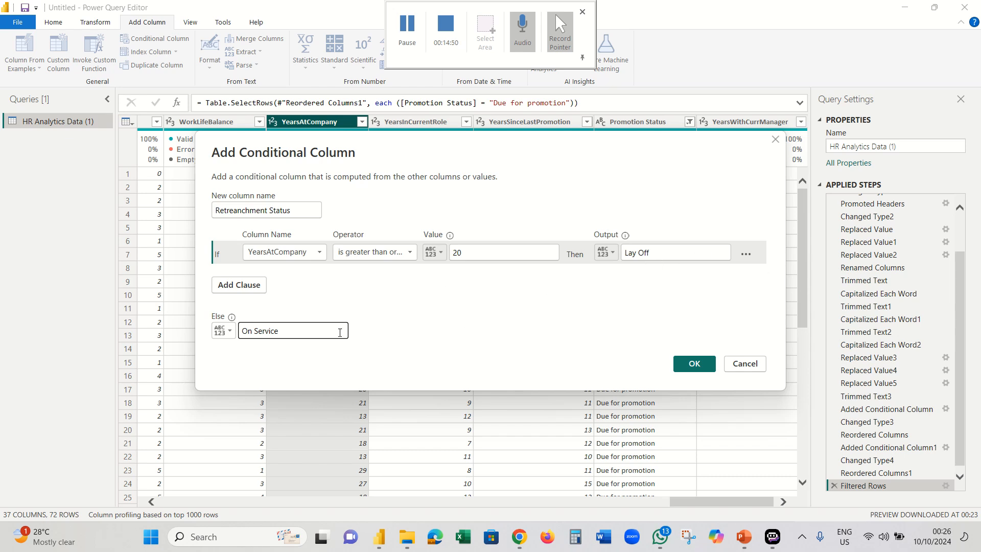
click(694, 363)
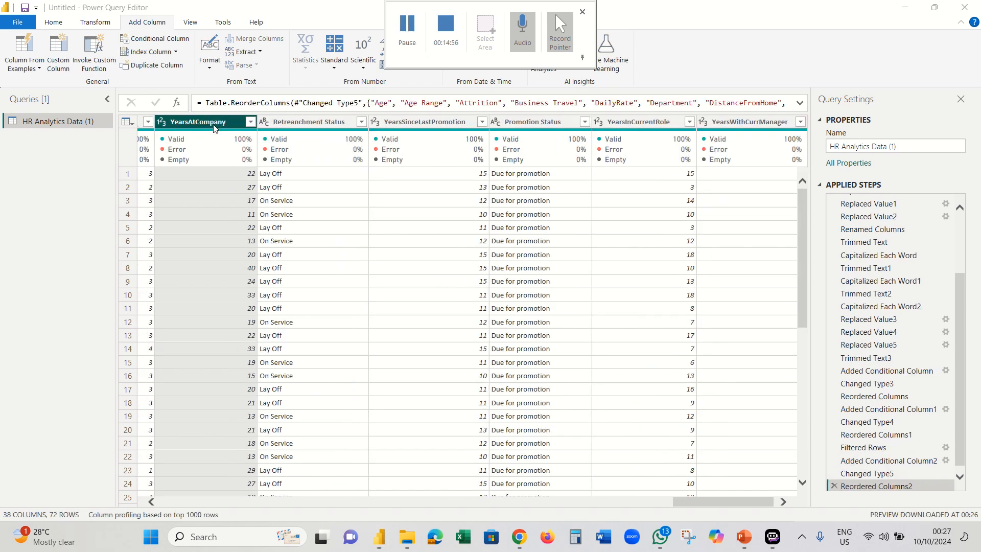
- Build a column from the YearsAtCompany selection using the example '22 Years'
click(38, 69)
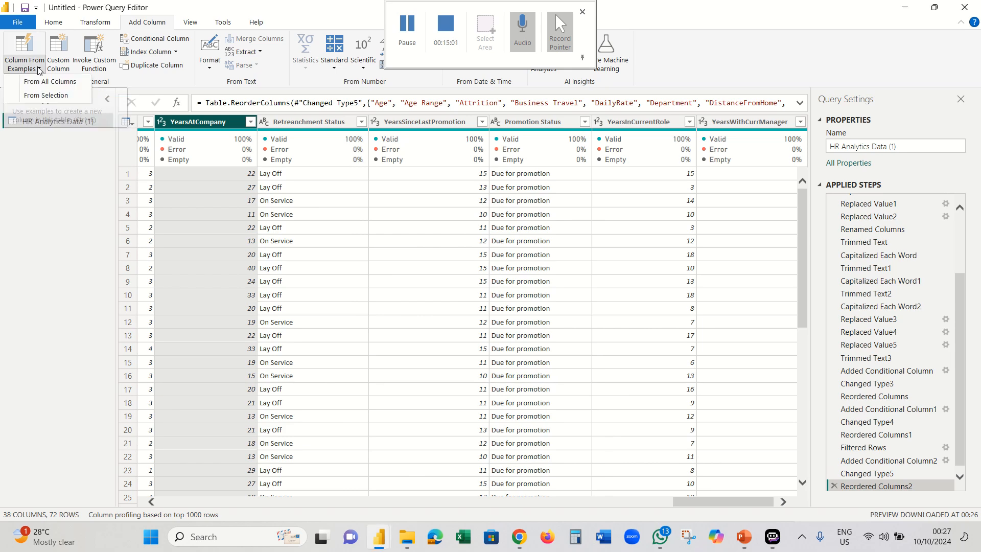
click(44, 97)
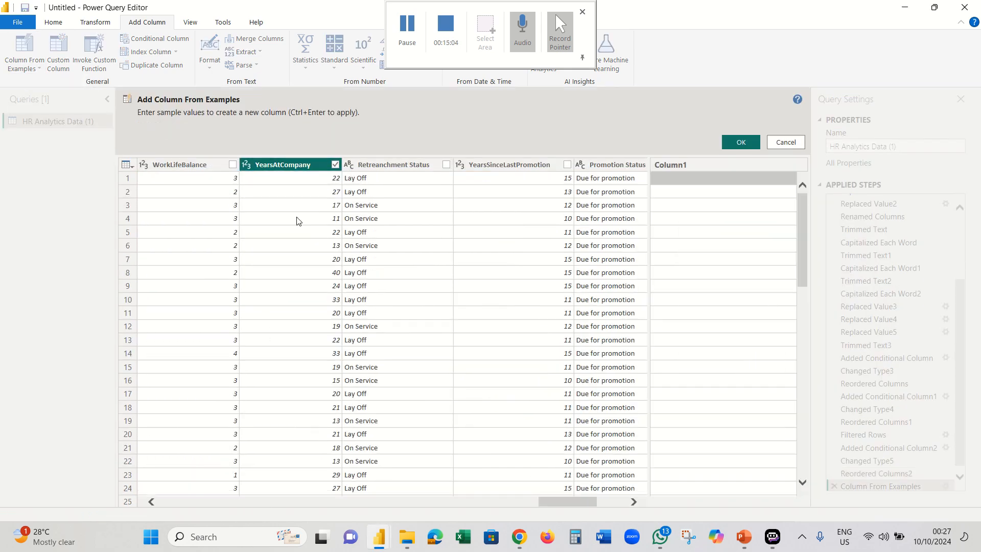
drag(580, 505, 609, 503)
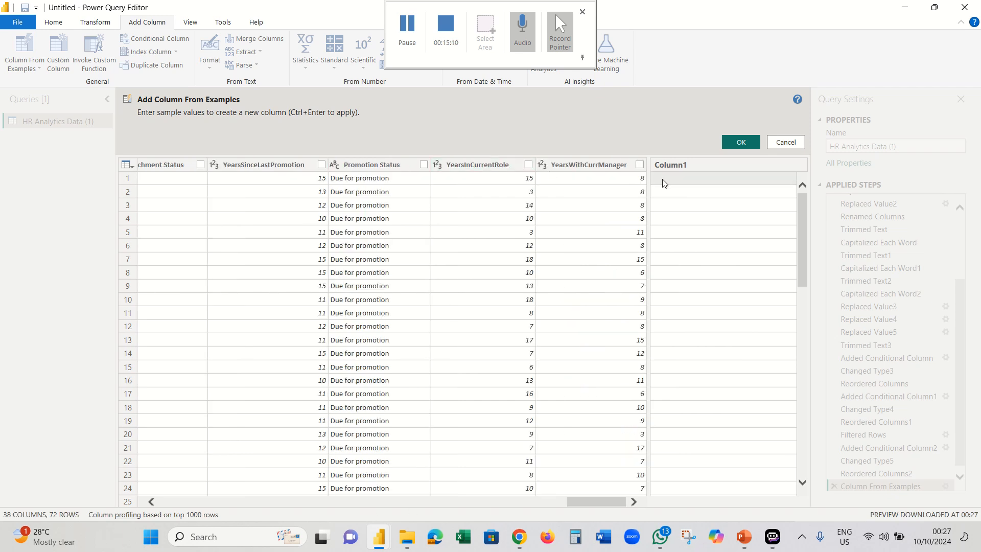
drag(596, 502, 535, 507)
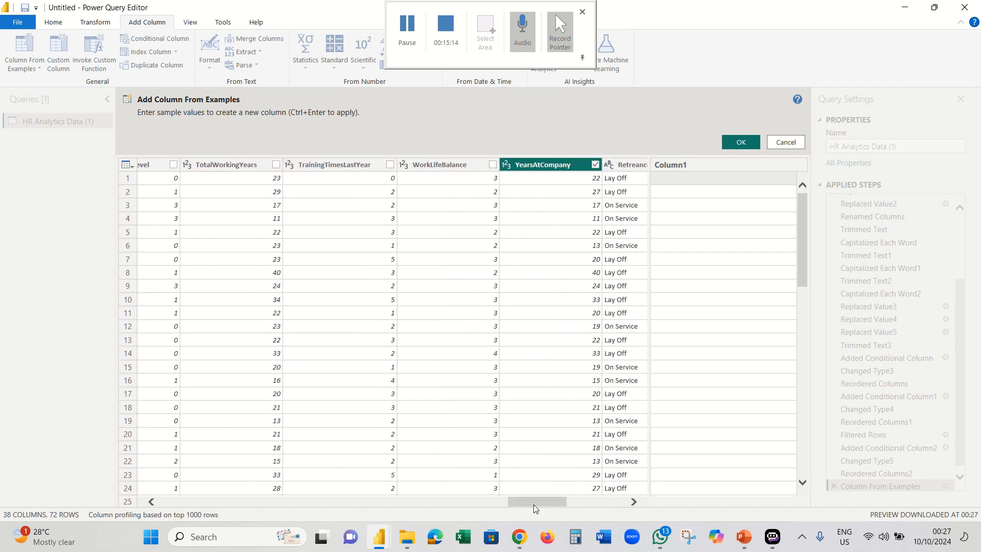
click(683, 180)
text(22)
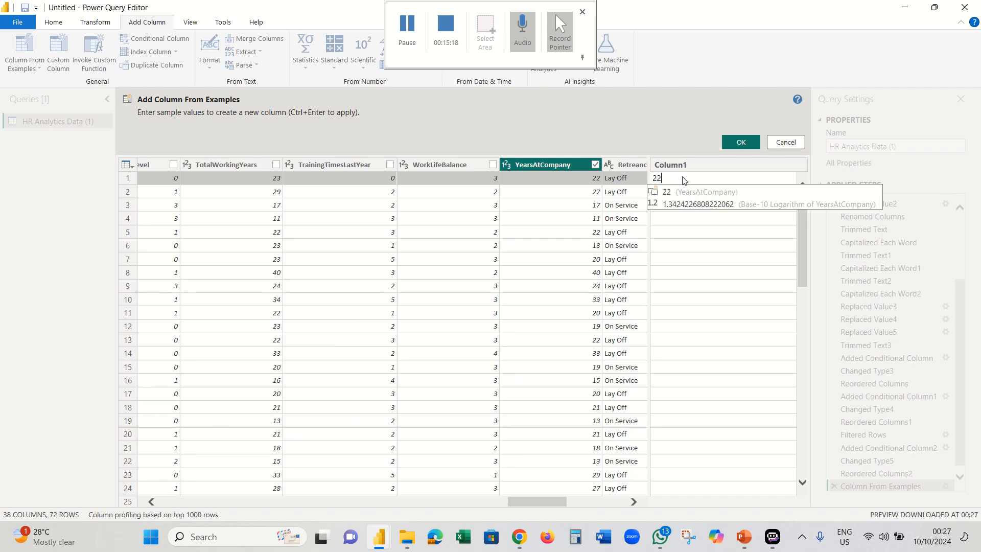
text( Ye)
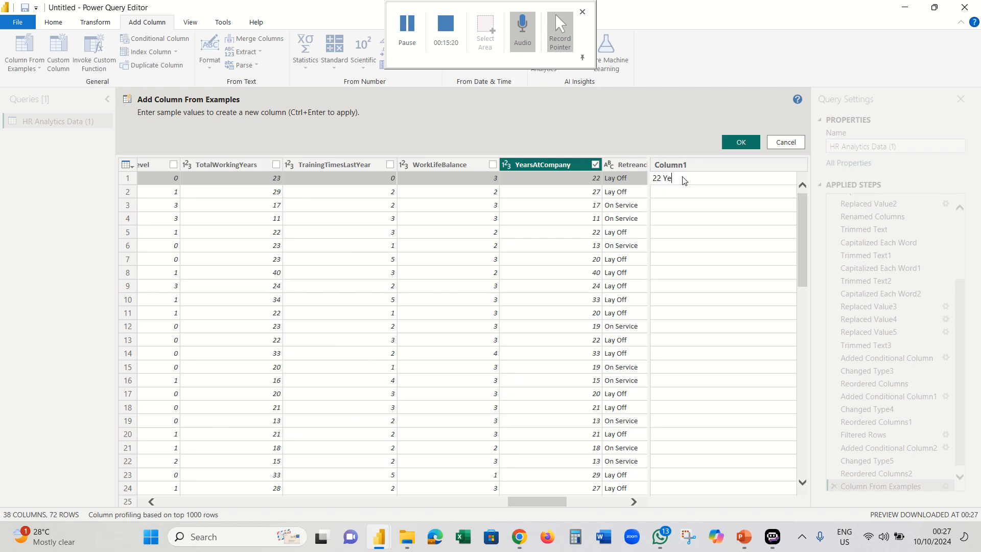
text(ars)
click(677, 192)
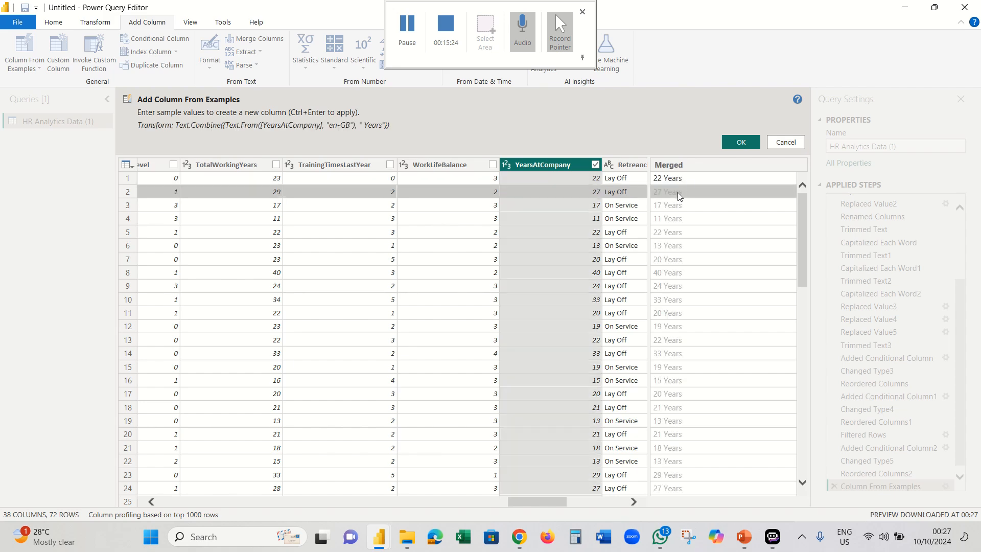
click(739, 145)
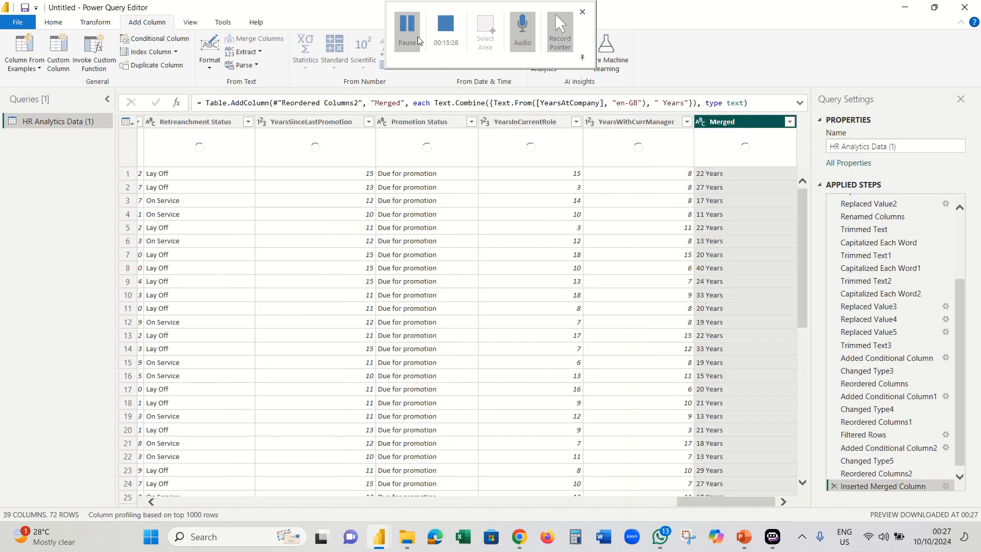
- Rename the merged years-of-service column and move it to its new position among the columns
click(413, 40)
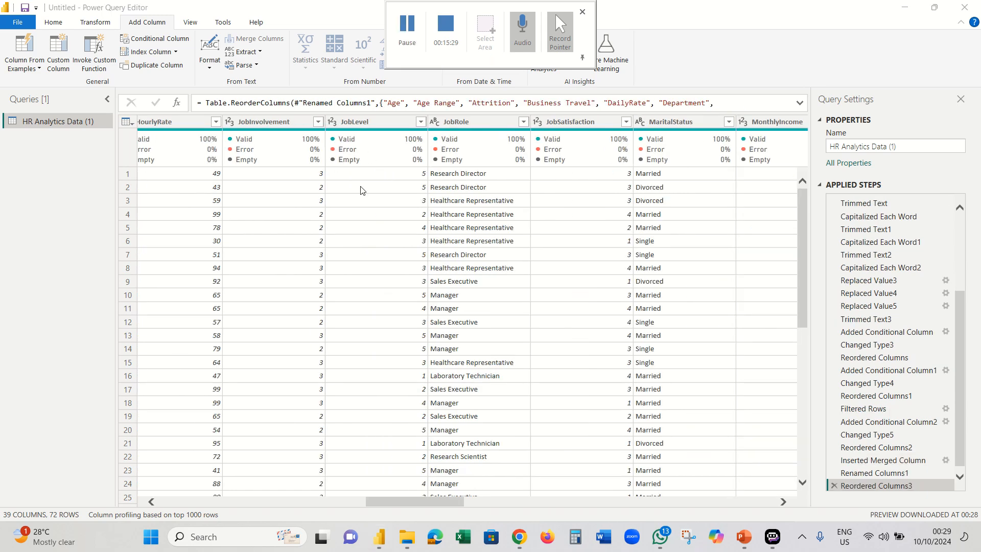
mouse_move(452, 152)
- From the JobLevel column, build a Merged column by example that labels levels as 'Level 5'
click(421, 122)
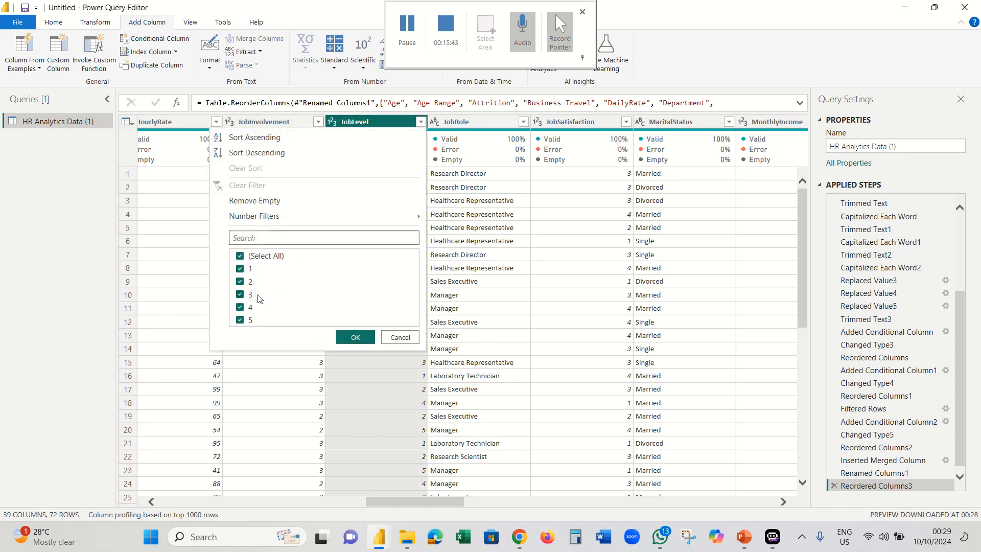
click(400, 337)
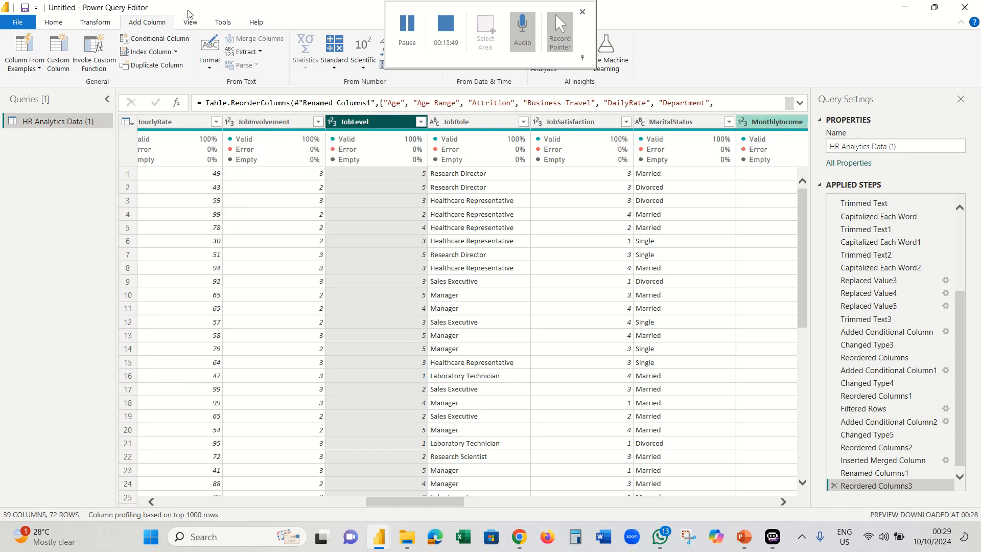
click(38, 71)
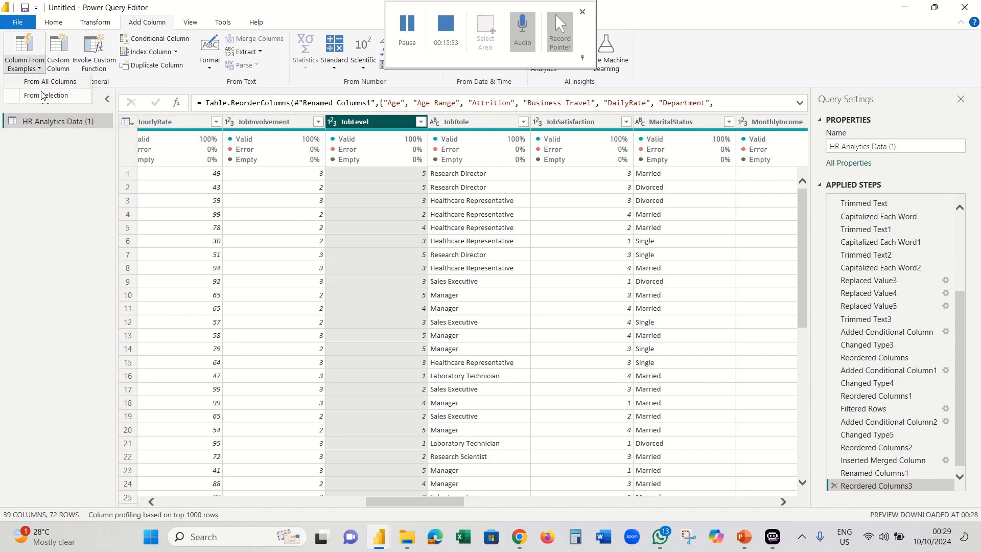
click(45, 96)
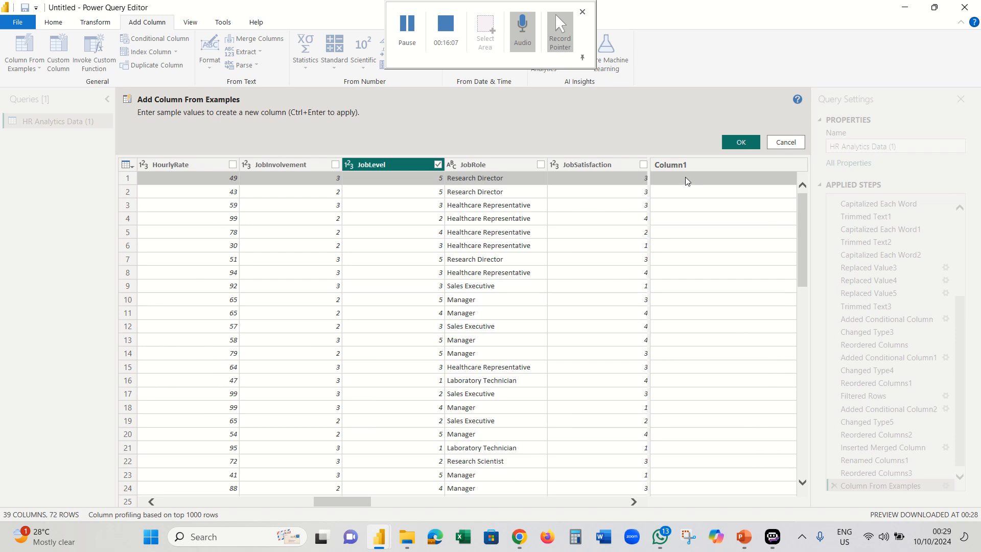
text(Le)
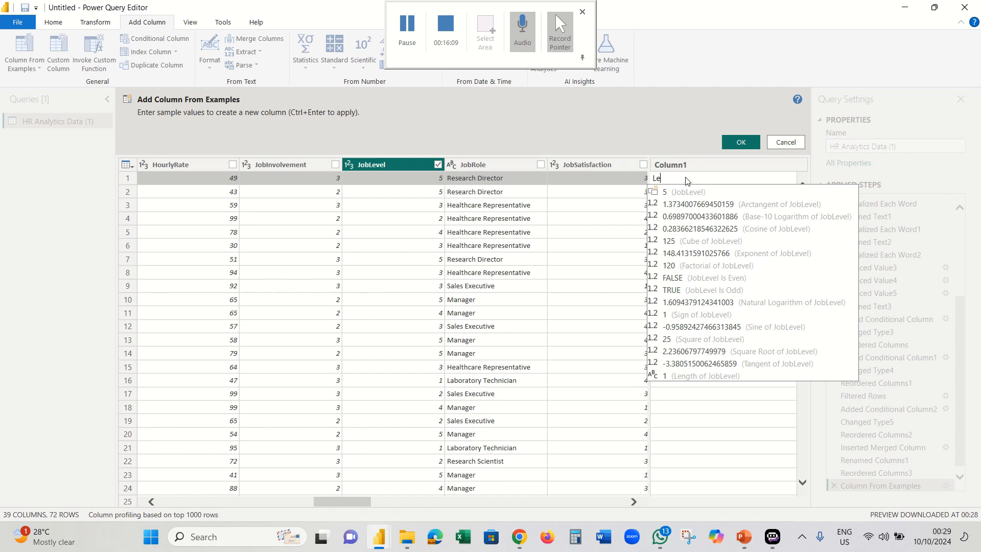
text(vel)
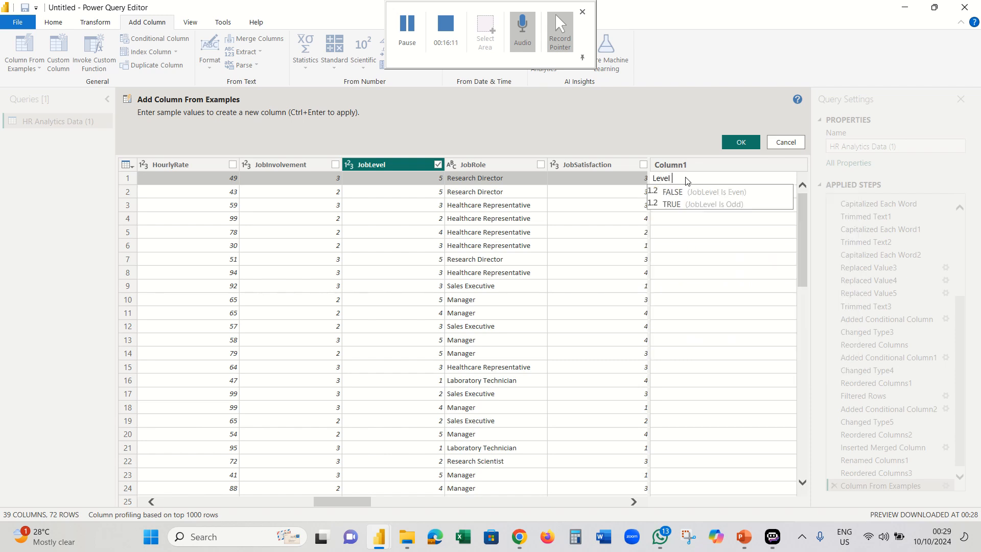
text( 5)
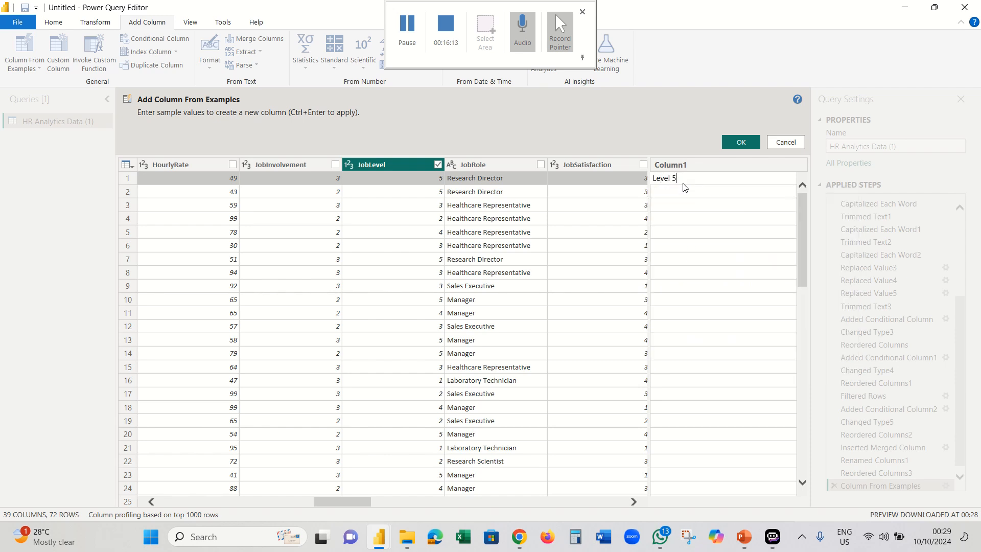
click(675, 192)
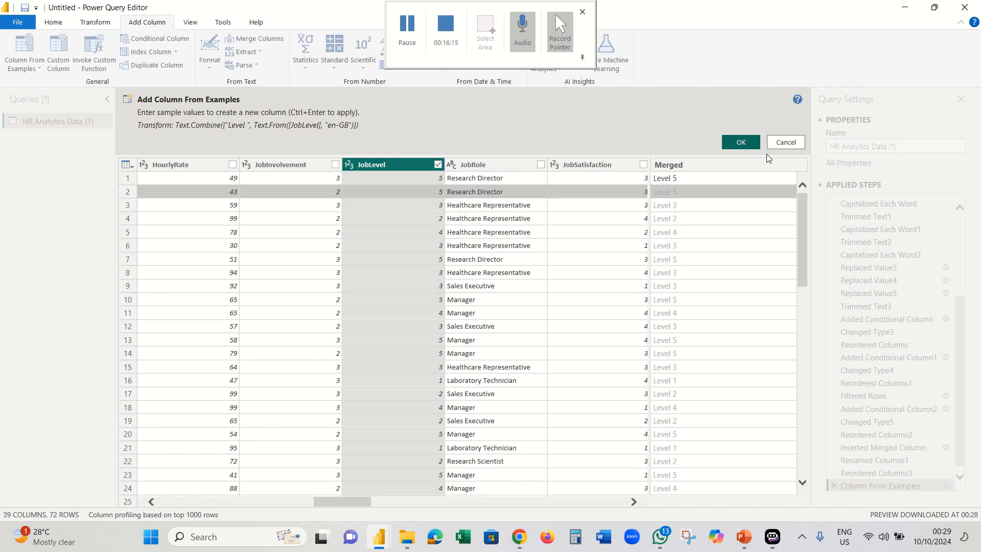
click(743, 143)
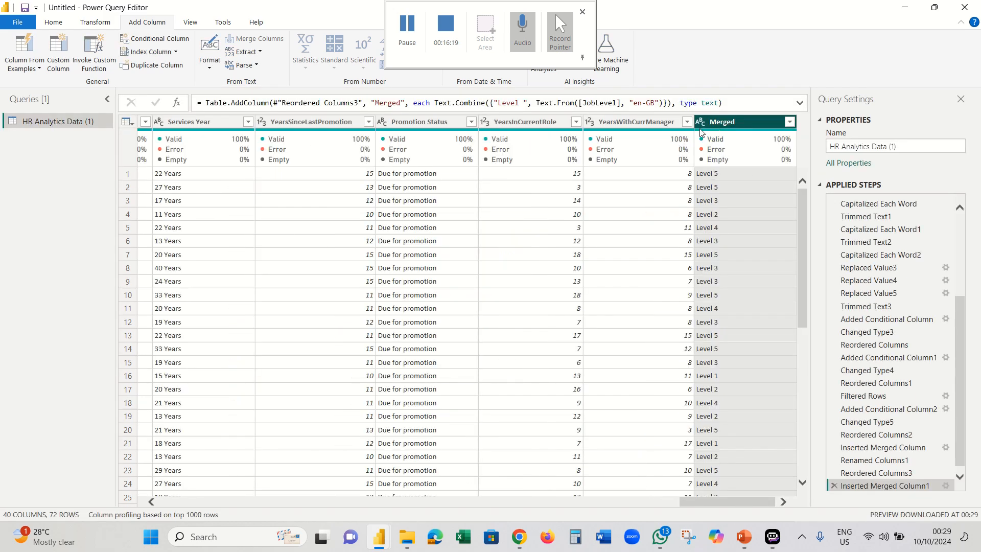
- Rename the Merged job level column to 'Job Levels'
double_click(734, 122)
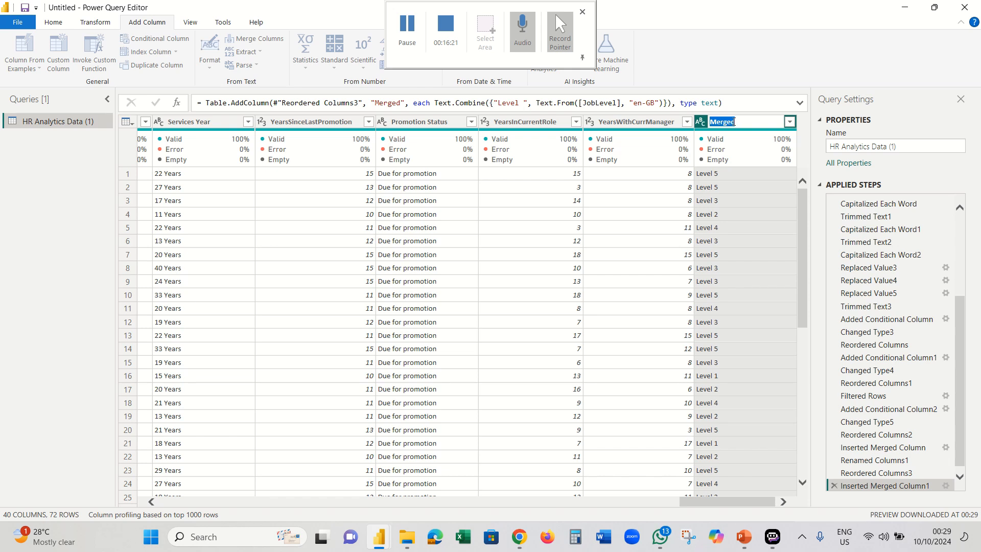
text(J)
key(BackSpace)
key(Return)
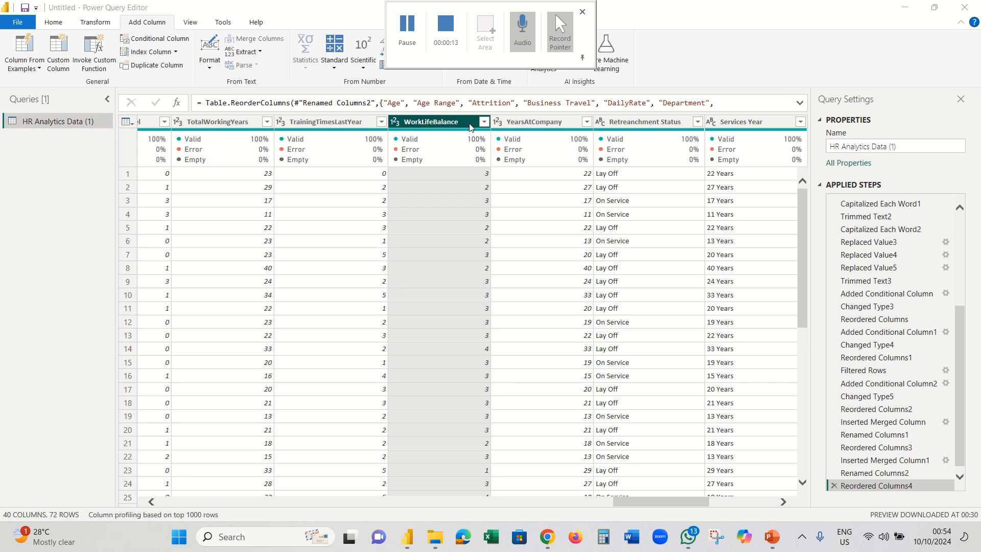
click(483, 122)
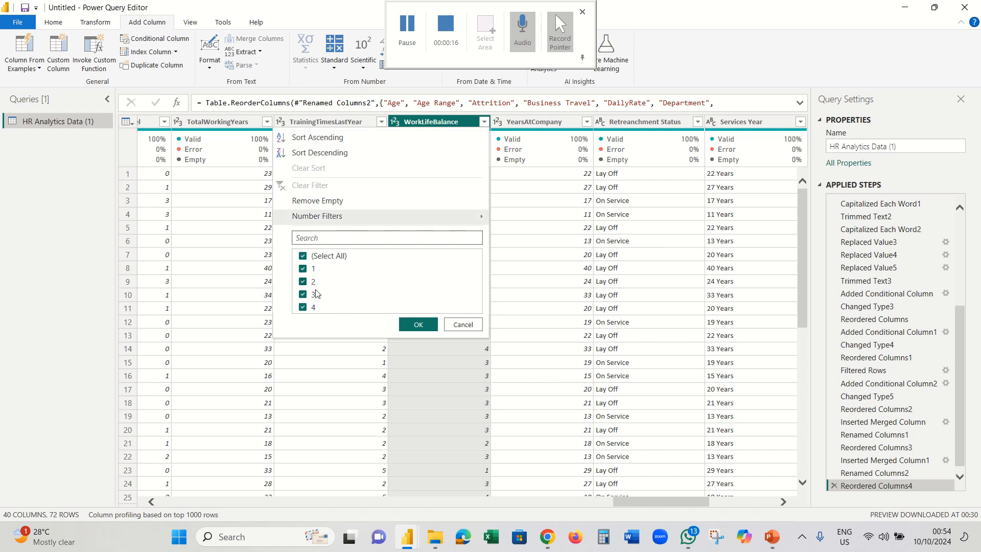
click(464, 325)
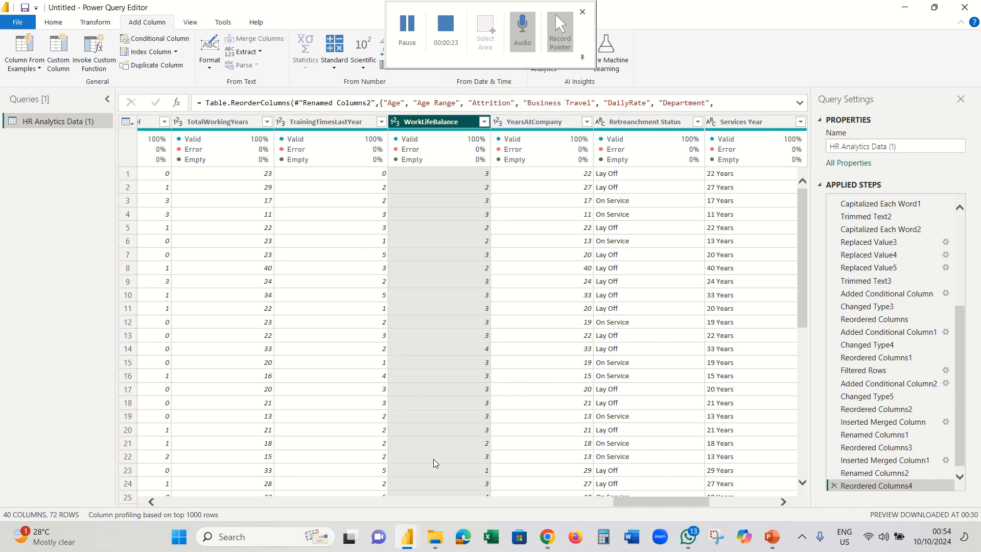
mouse_move(407, 536)
click(151, 502)
drag(152, 502, 152, 502)
click(648, 161)
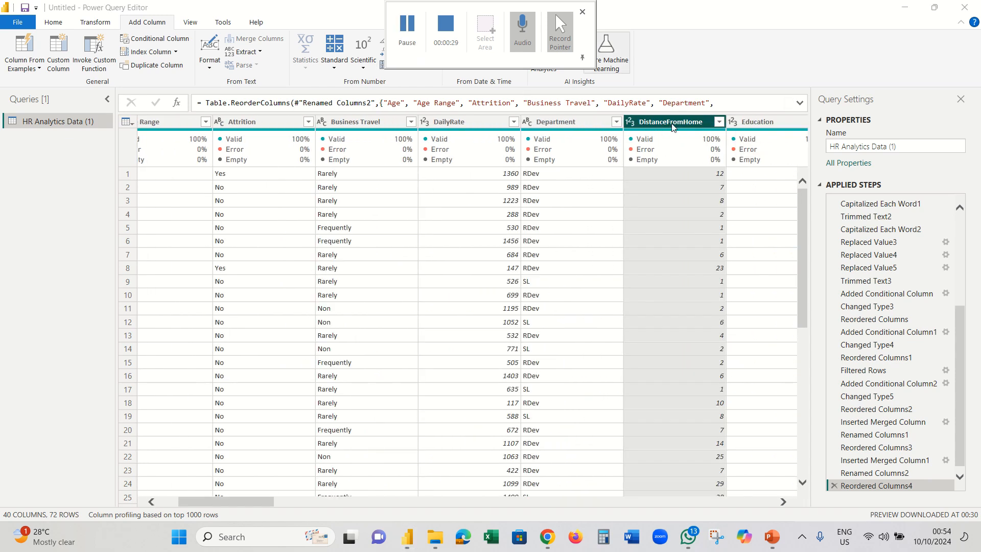
click(719, 121)
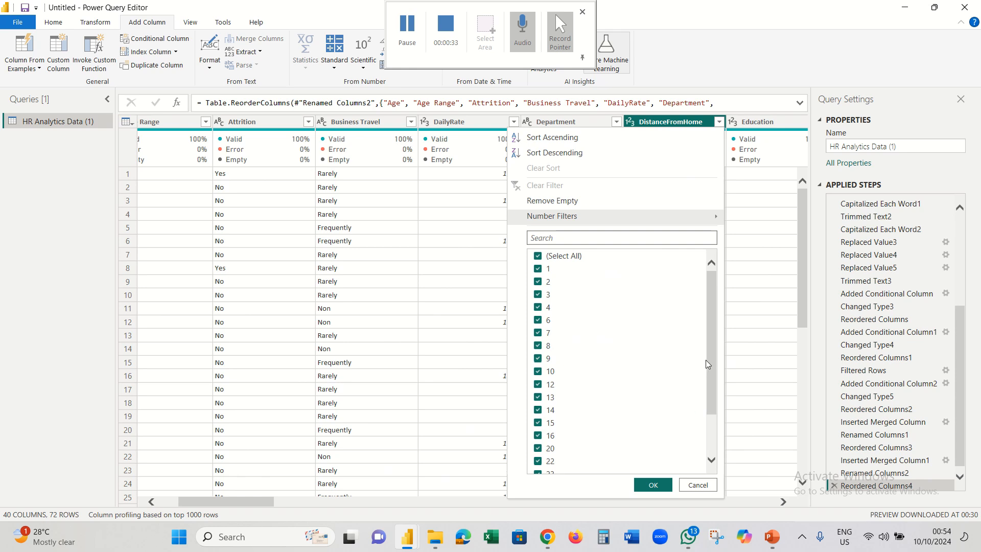
scroll(713, 320, down, 2)
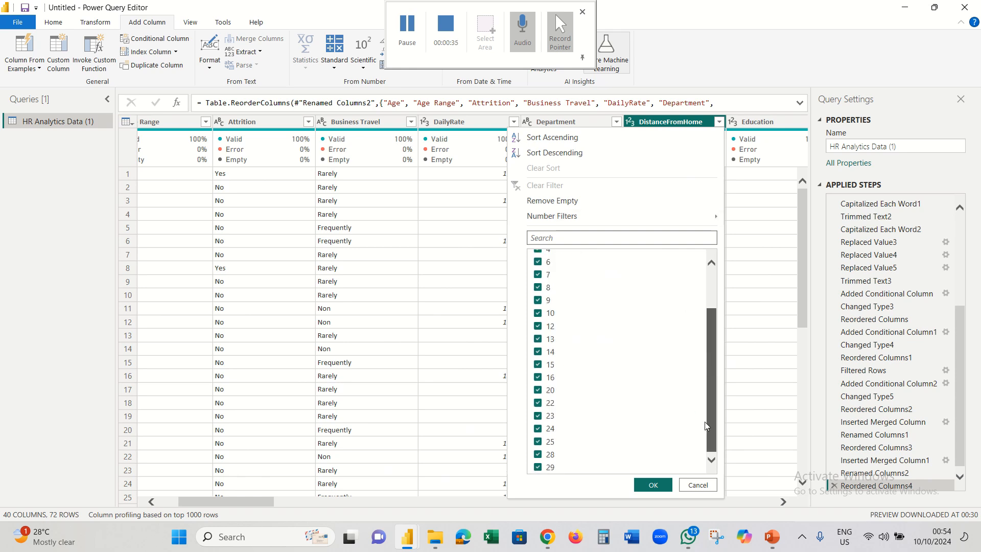
click(697, 483)
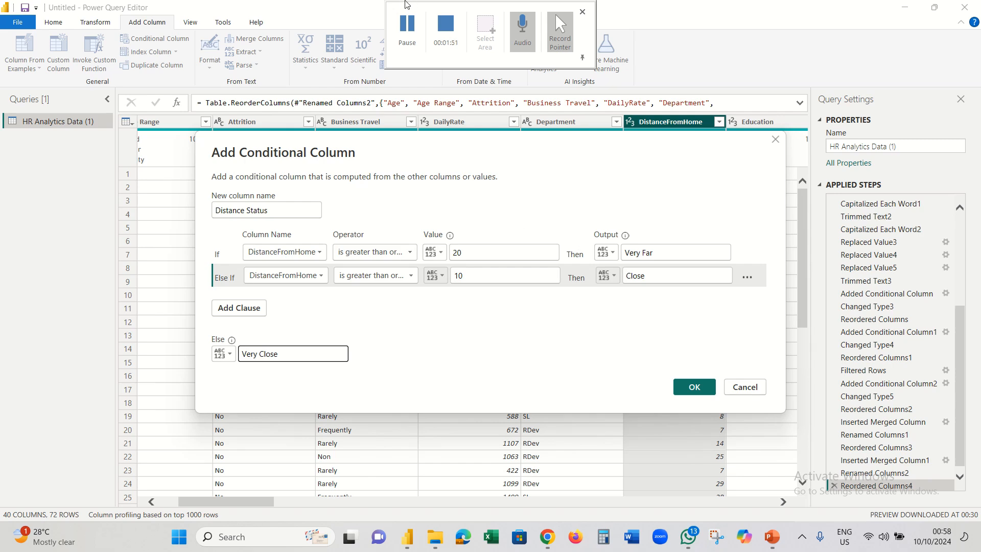
- Confirm the Distance Status column: DistanceFromHome ≥20 Very Far, ≥10 Close, else Very Close
click(685, 389)
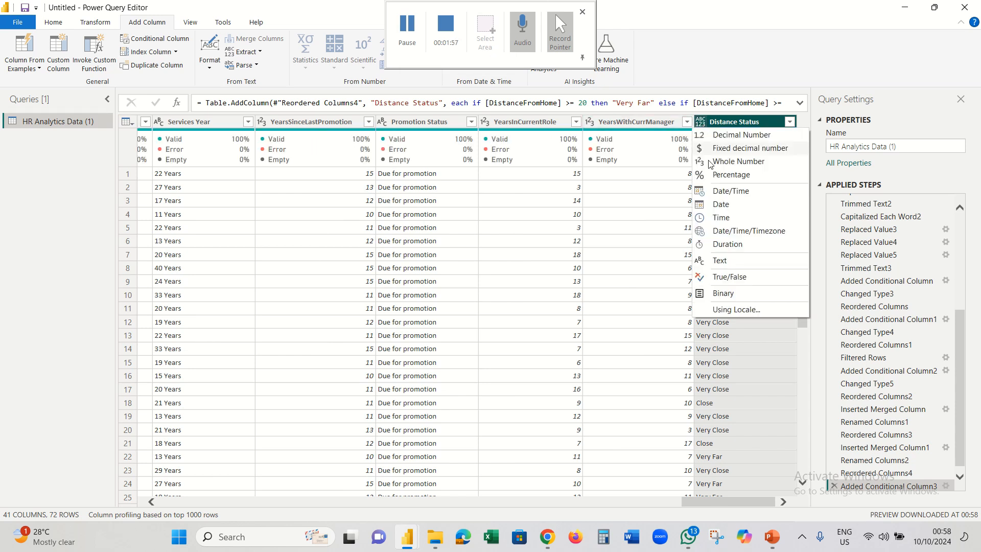
- Set Distance Status to Text and move it to sit right after DistanceFromHome
click(700, 123)
click(720, 262)
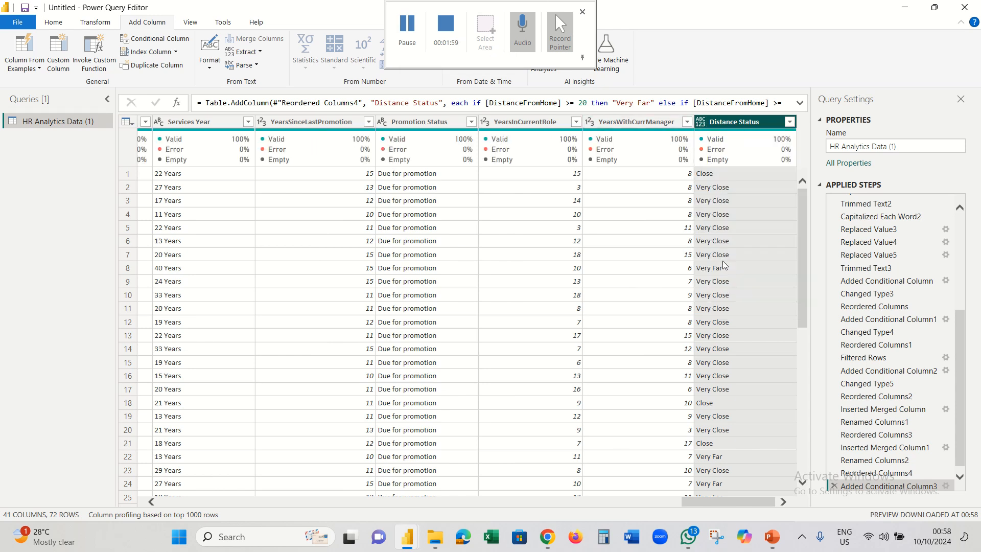
right_click(728, 120)
mouse_move(774, 384)
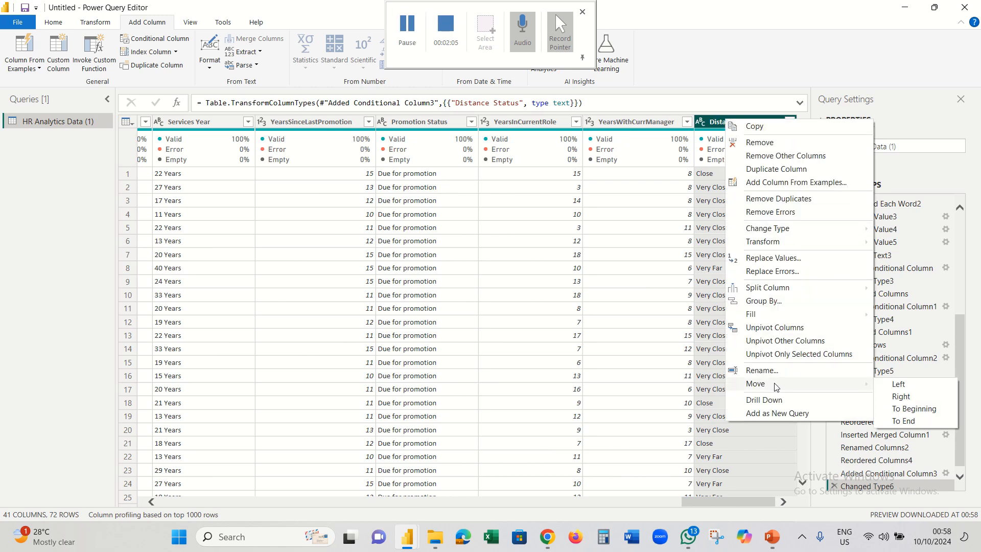
click(913, 409)
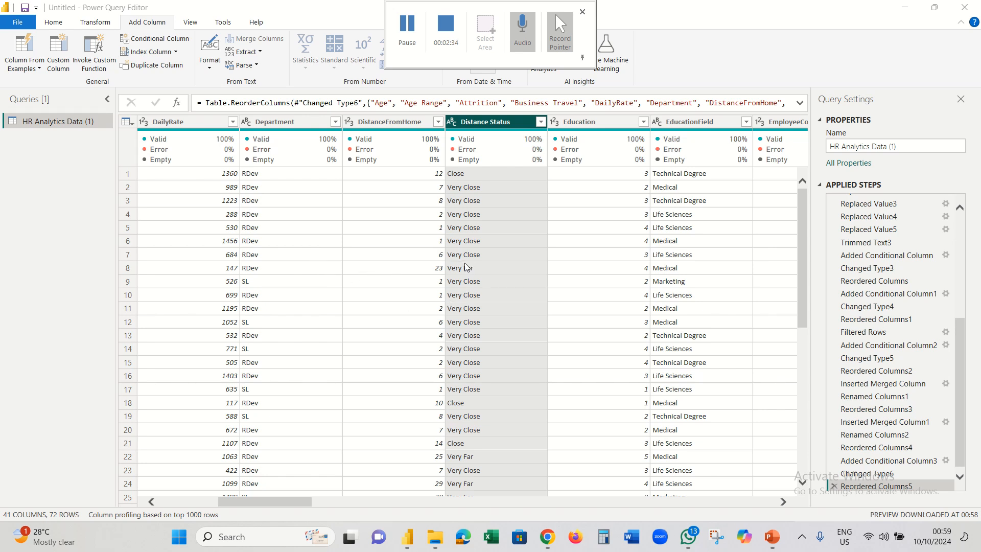
- Put Gender and MaritalStatus first, then scroll across all 41 columns to review the order
click(408, 36)
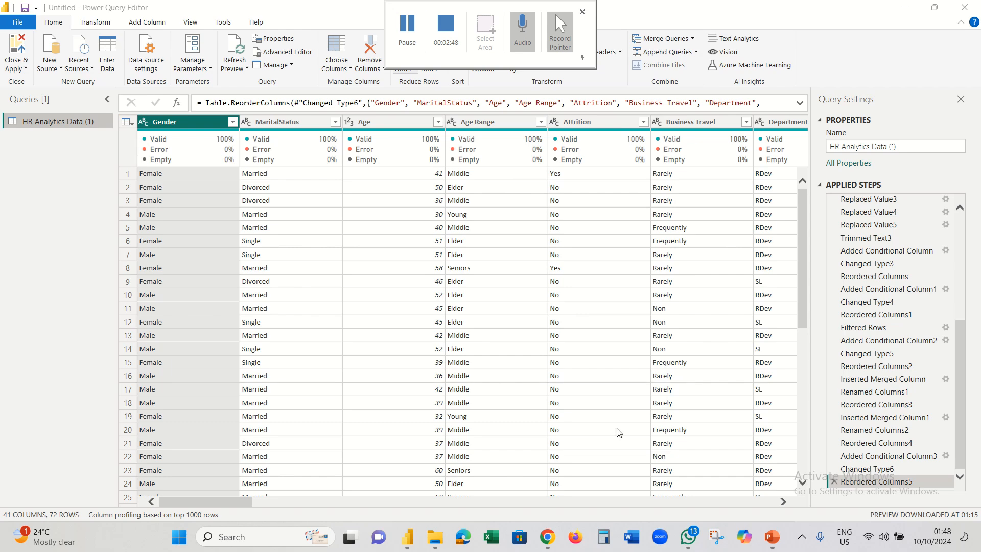
click(784, 502)
click(784, 502)
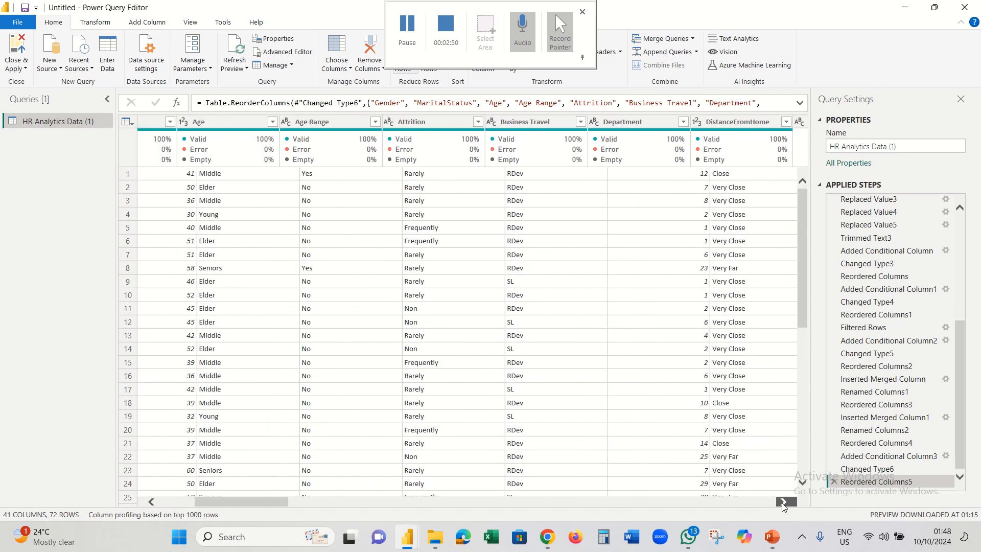
click(784, 502)
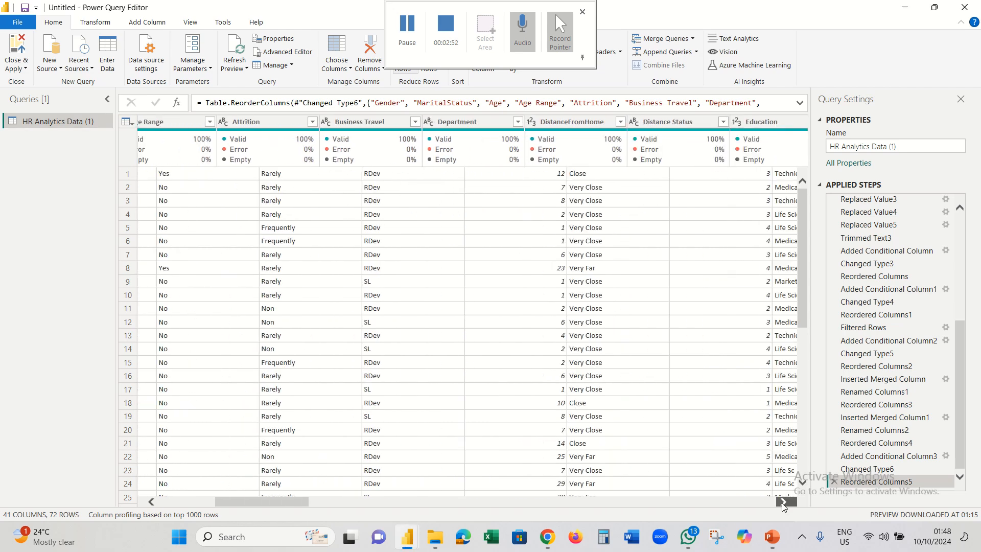
click(784, 502)
click(784, 502)
click(784, 502)
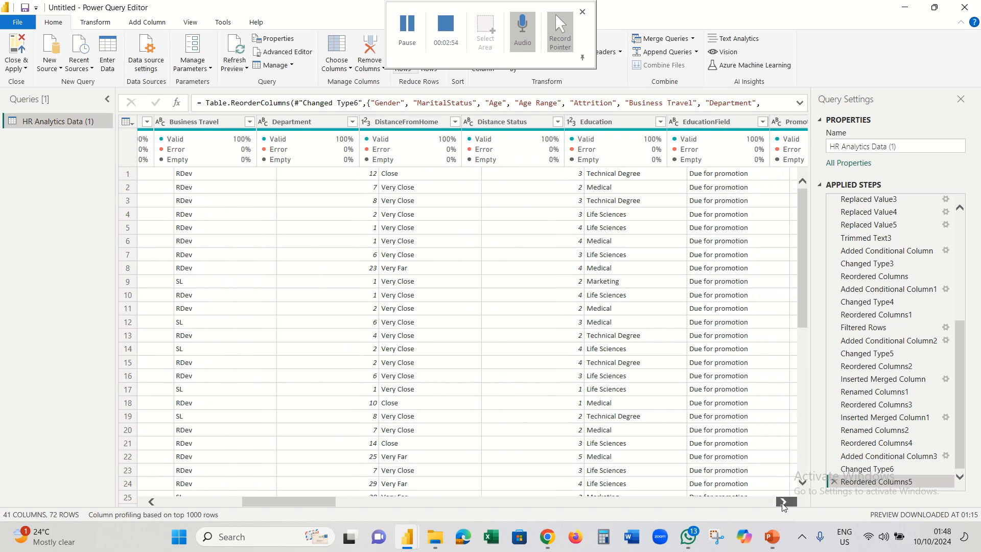
click(784, 502)
click(784, 502)
click(784, 502)
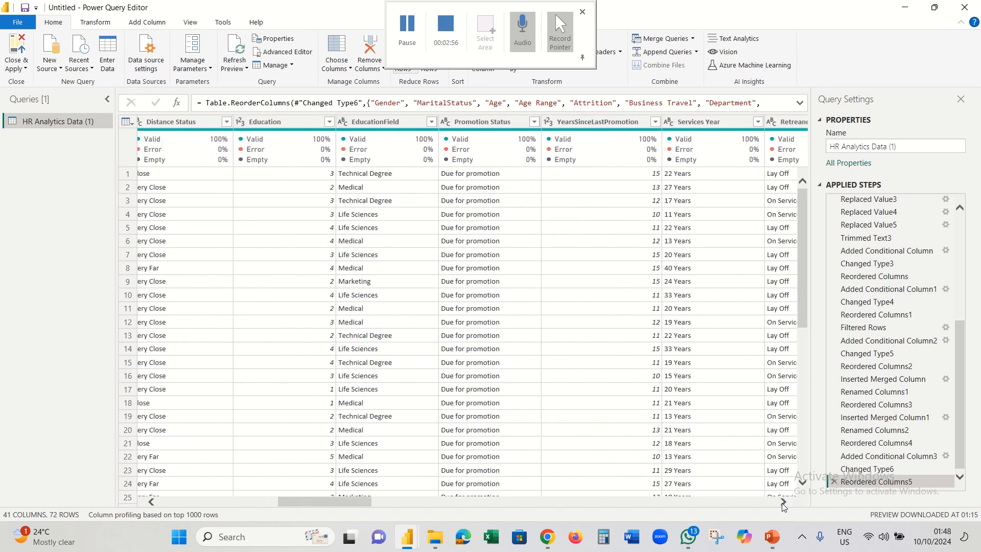
click(784, 502)
click(784, 502)
click(784, 502)
click(784, 502)
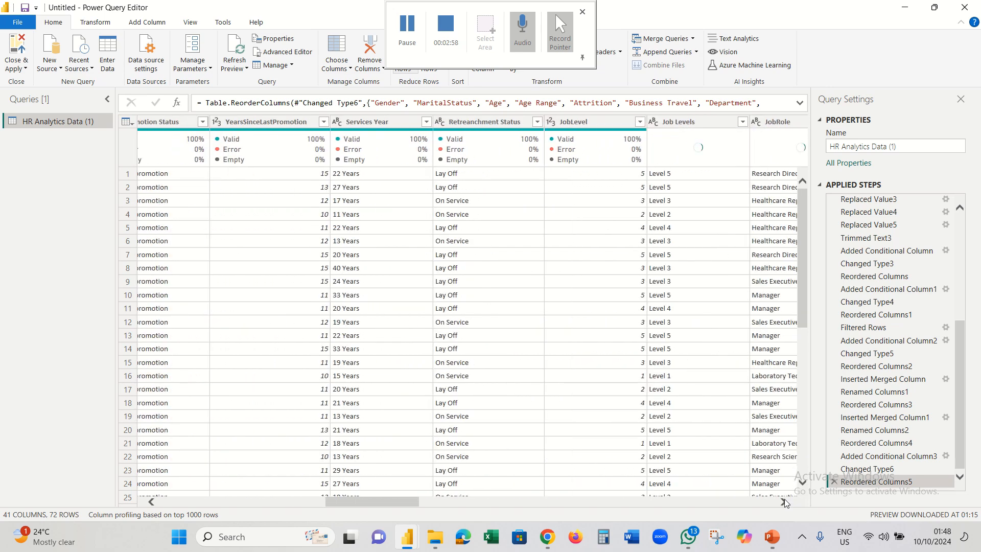
click(784, 502)
click(784, 502)
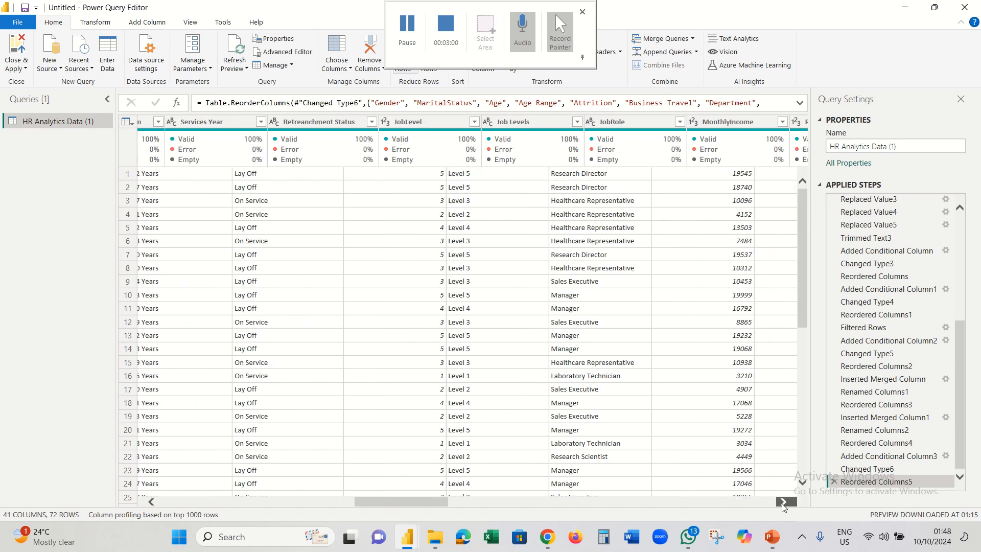
click(783, 502)
click(784, 502)
click(783, 502)
click(783, 502)
click(782, 502)
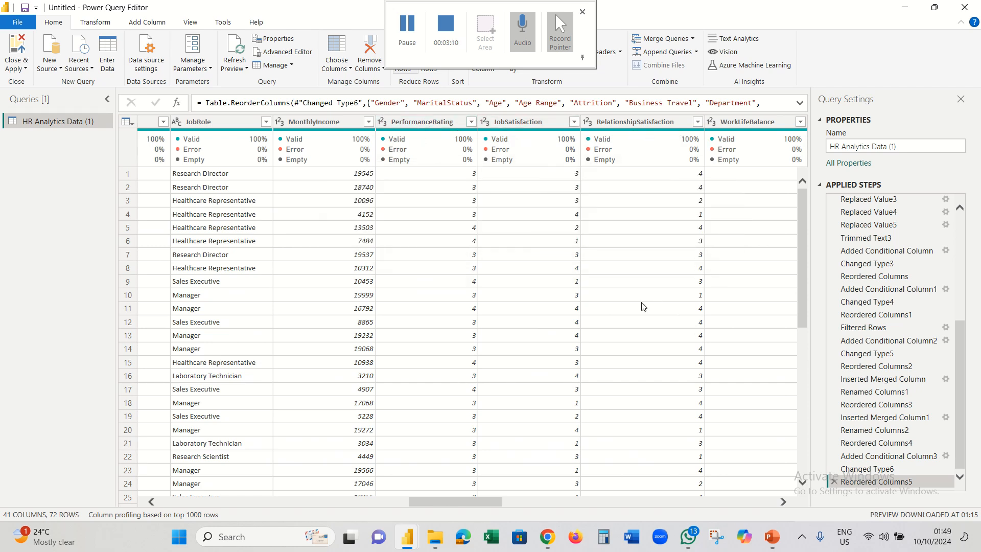
click(783, 501)
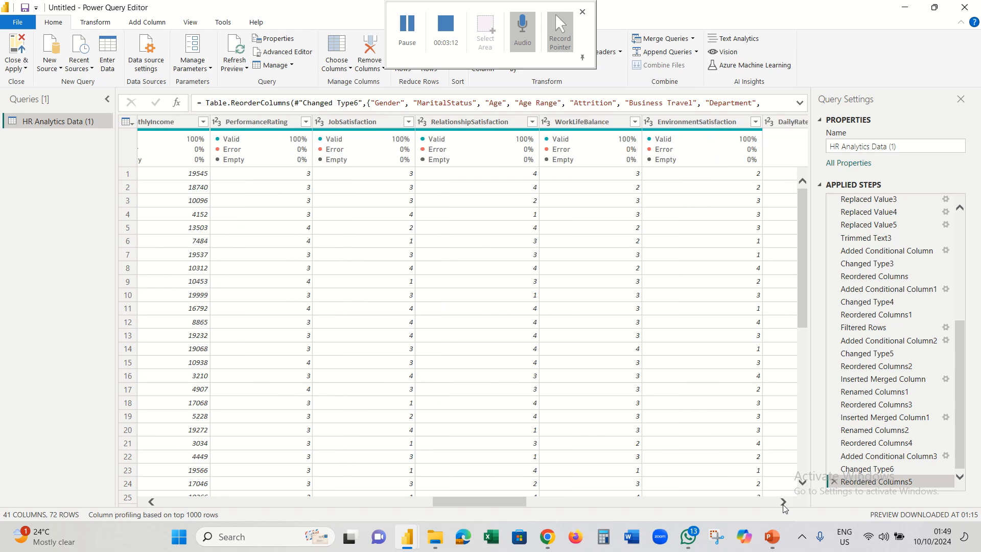
click(782, 501)
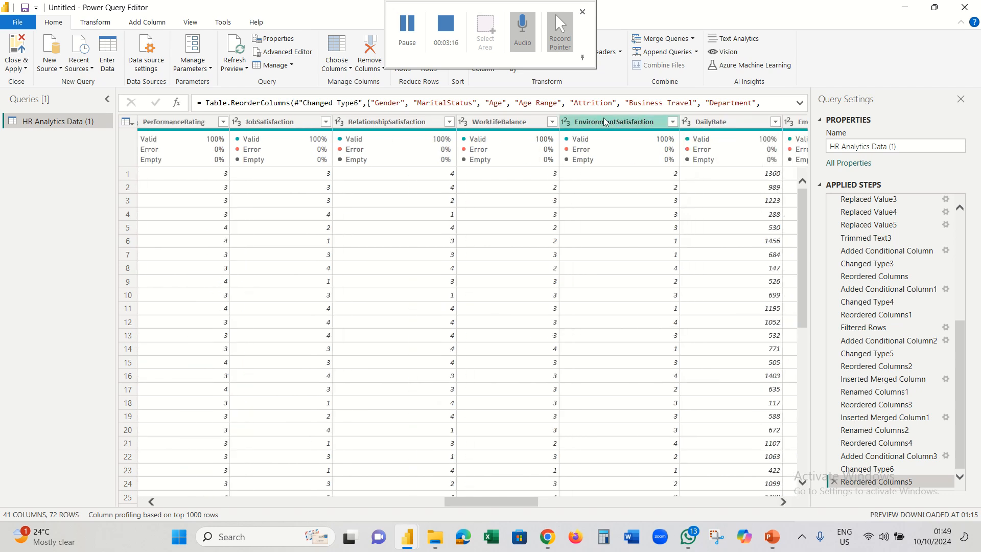
click(673, 122)
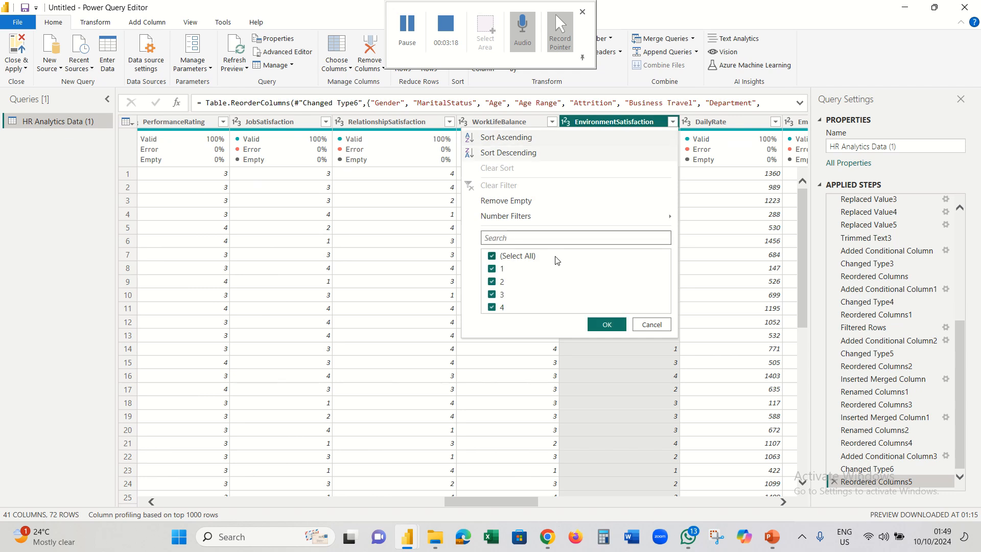
click(644, 327)
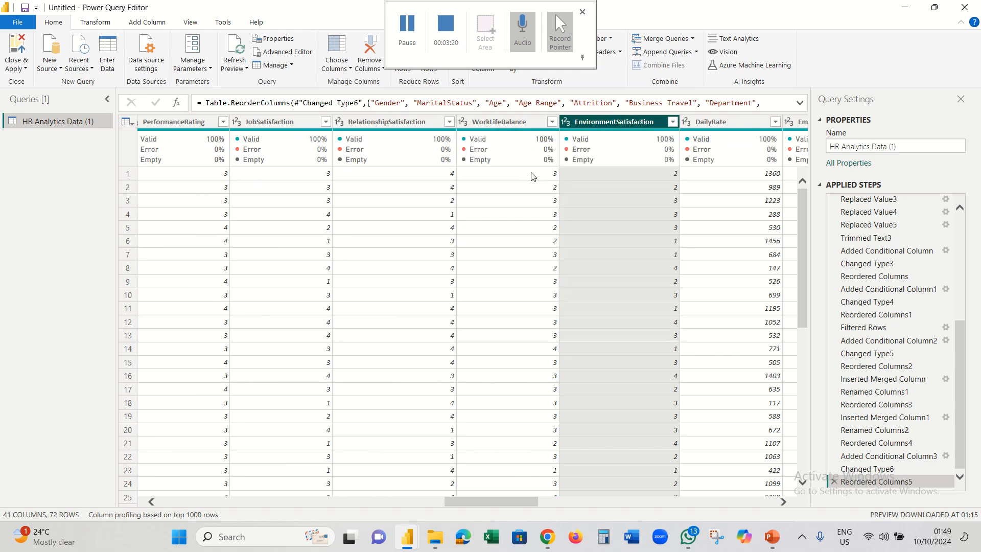
click(552, 122)
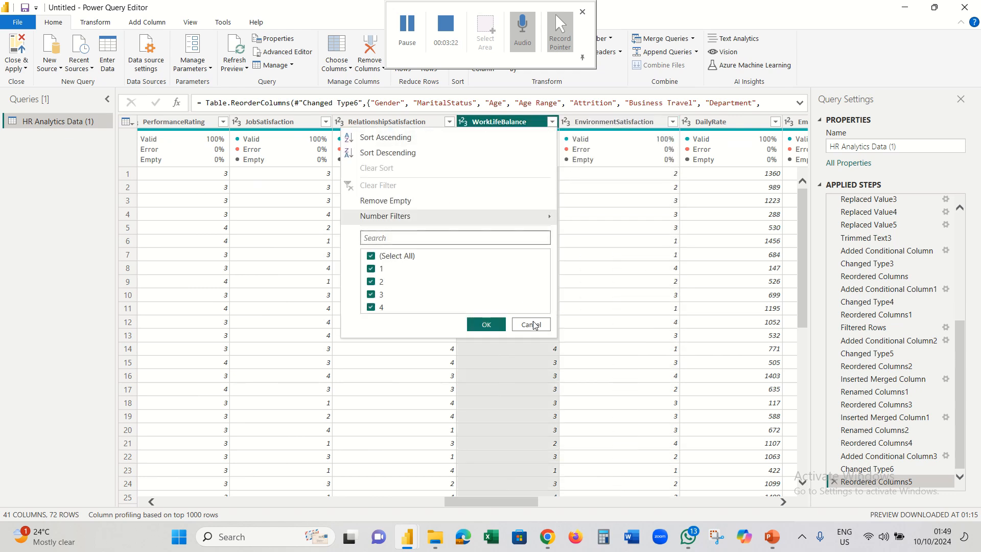
click(439, 123)
click(449, 121)
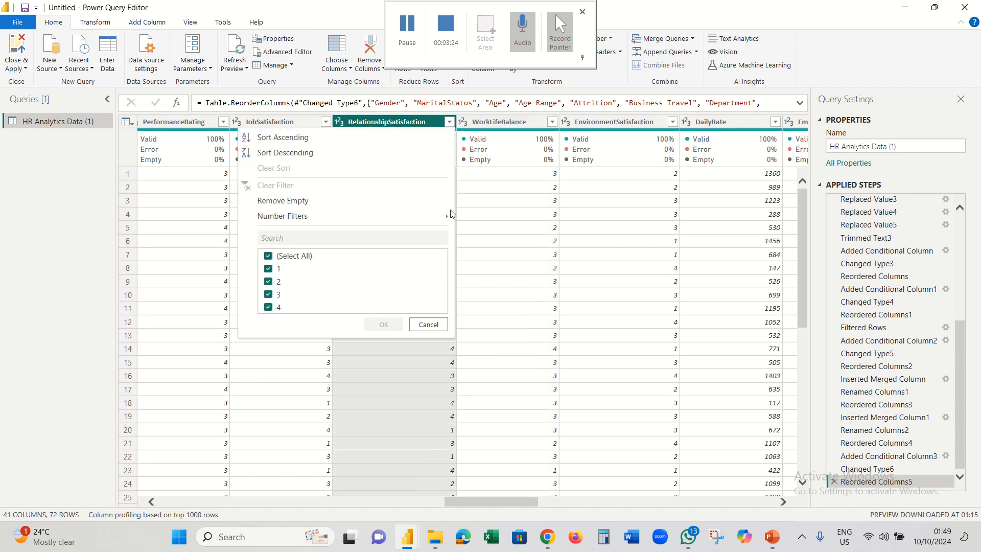
click(429, 324)
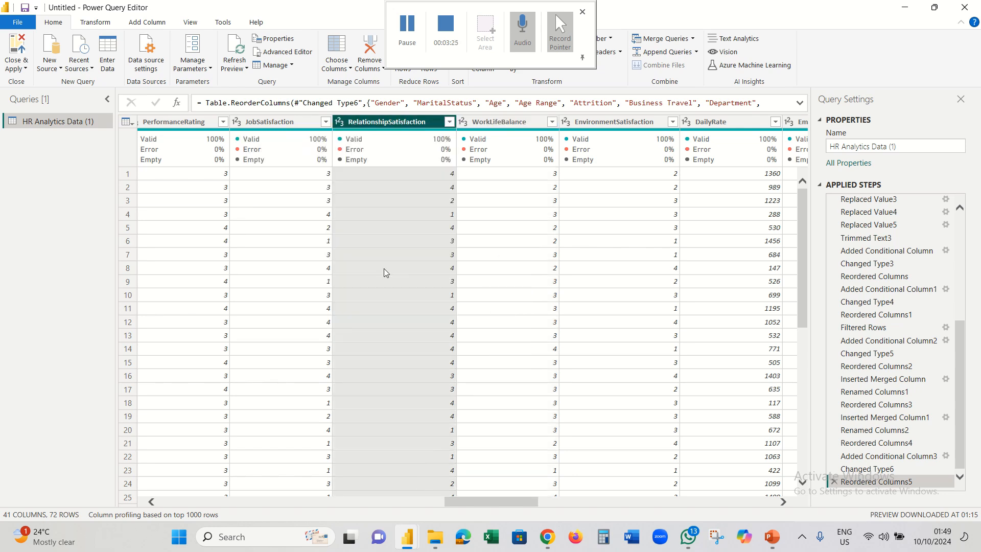
click(326, 123)
click(312, 327)
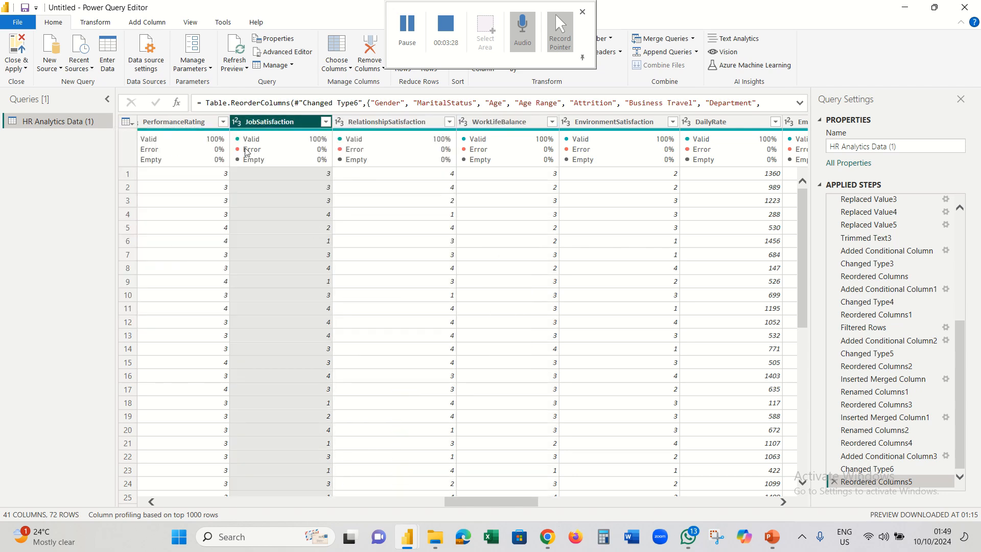
click(226, 122)
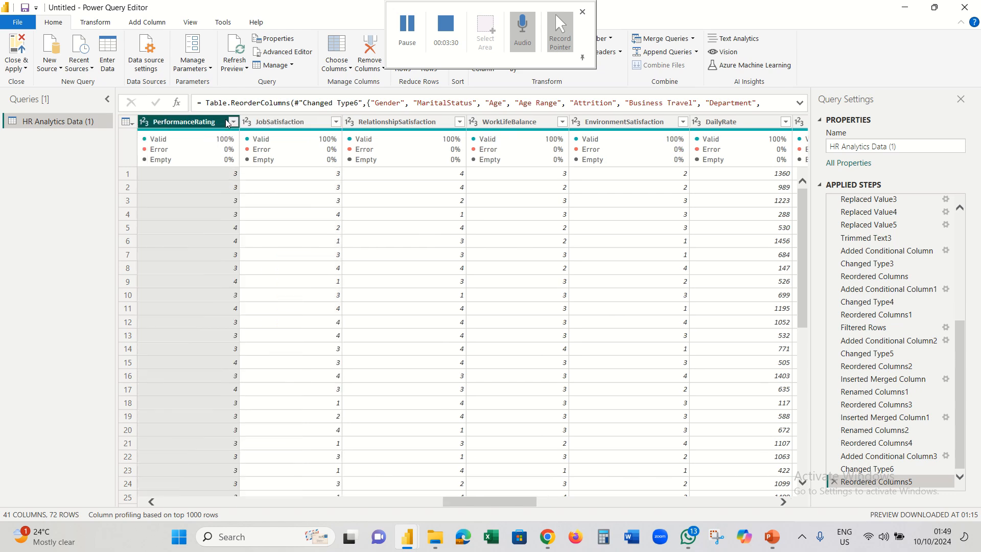
click(233, 121)
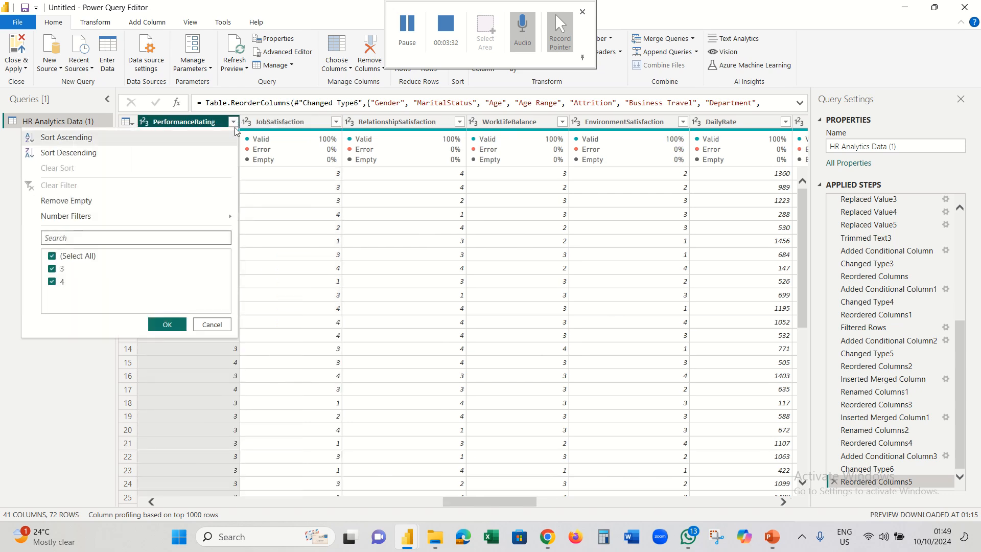
click(212, 325)
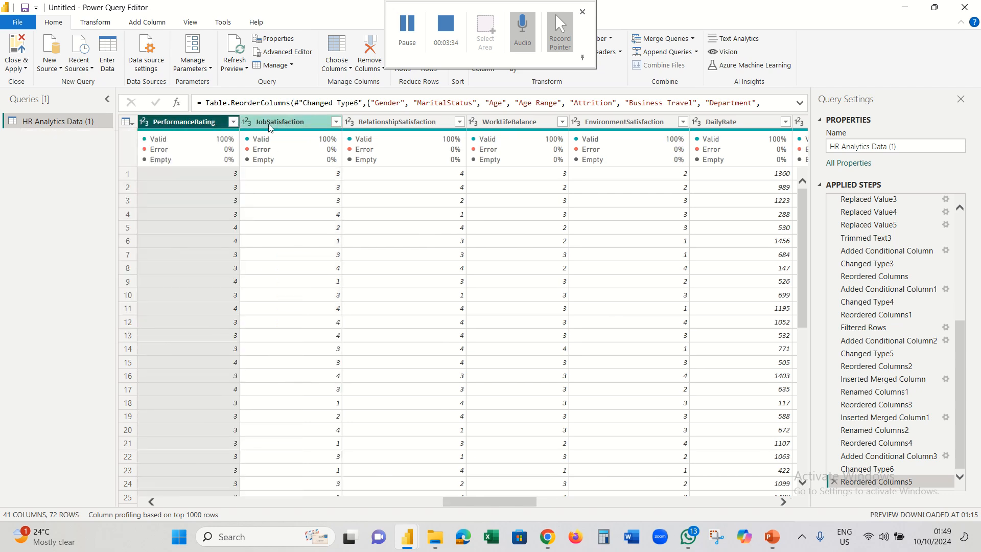
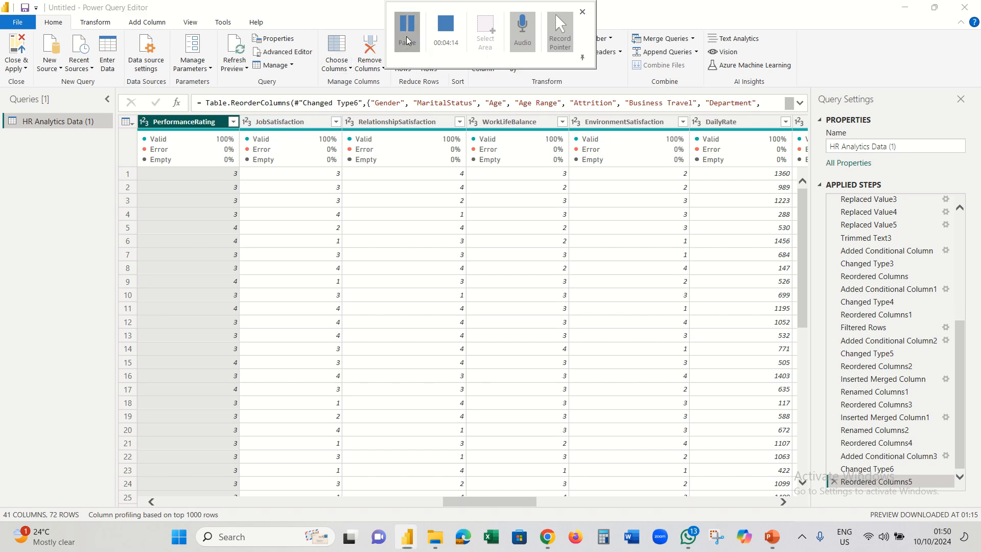
- With JobSatisfaction selected, start a new conditional column from the Add Column ribbon
click(300, 121)
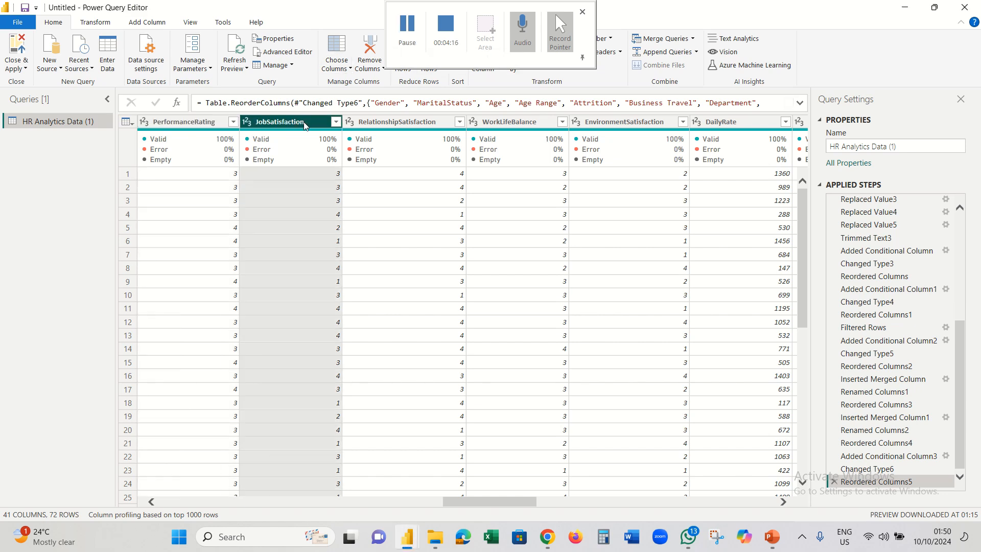
click(335, 122)
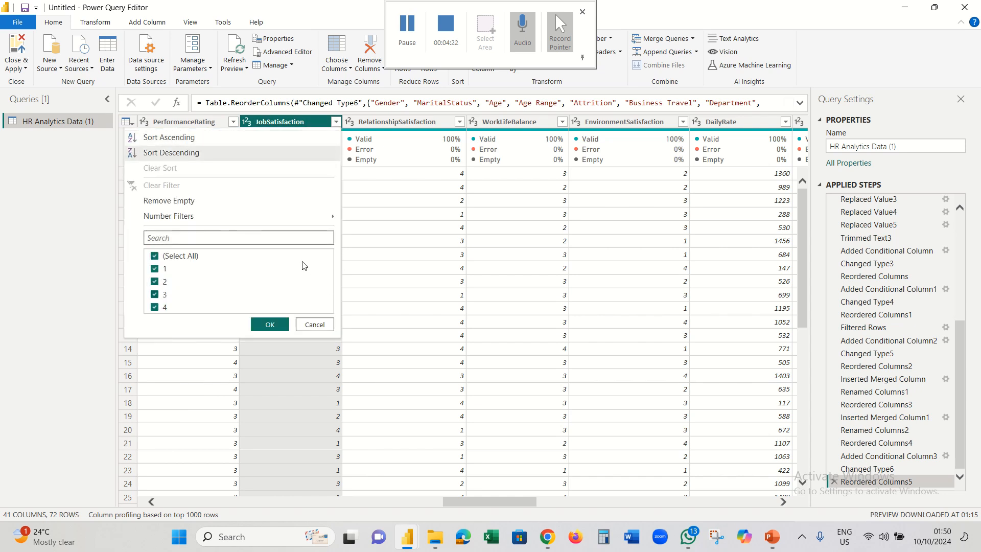
click(315, 325)
click(402, 41)
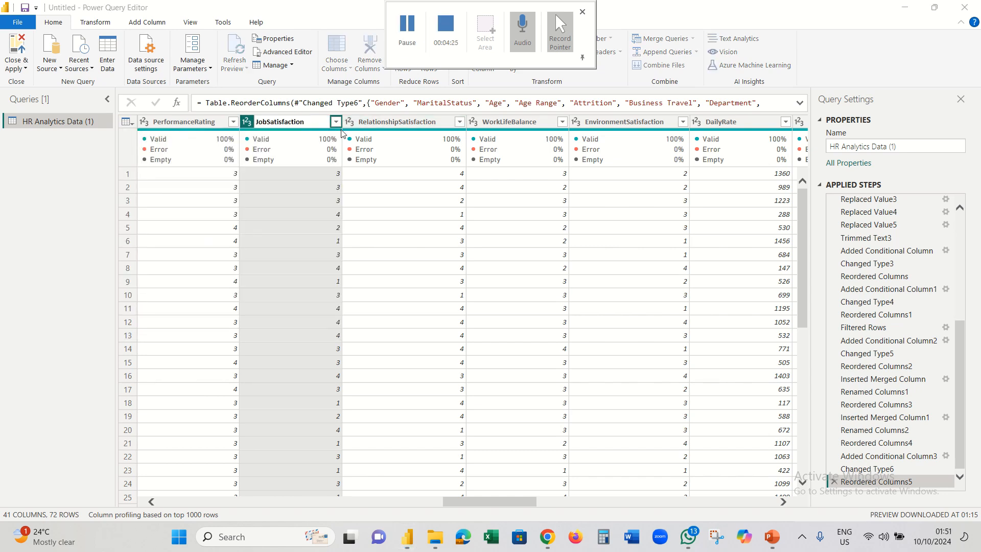
click(149, 23)
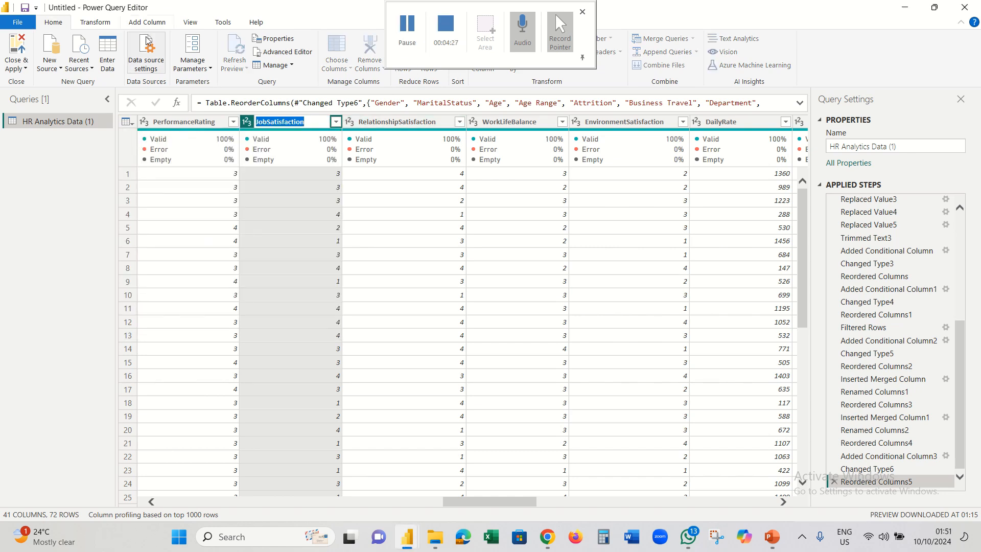
click(155, 25)
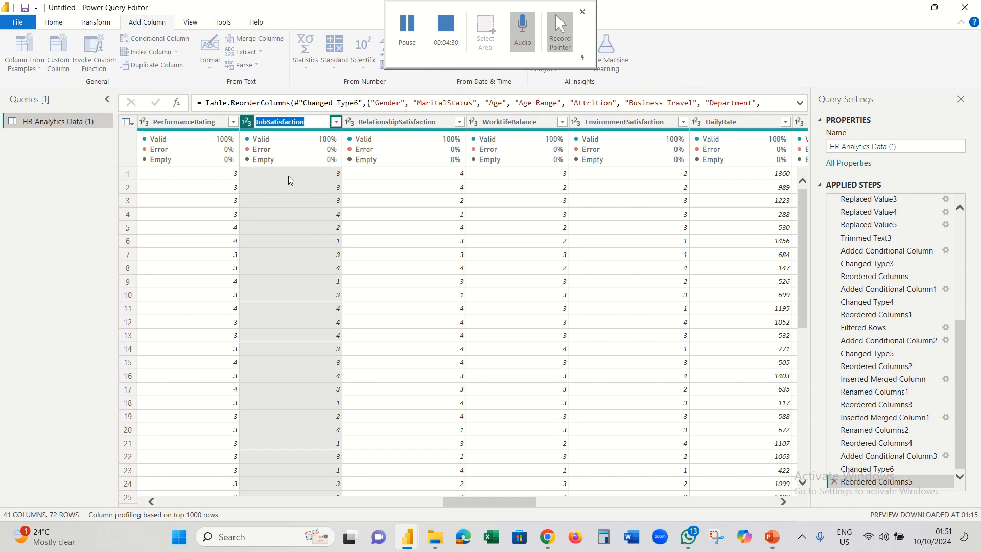
click(314, 125)
click(317, 127)
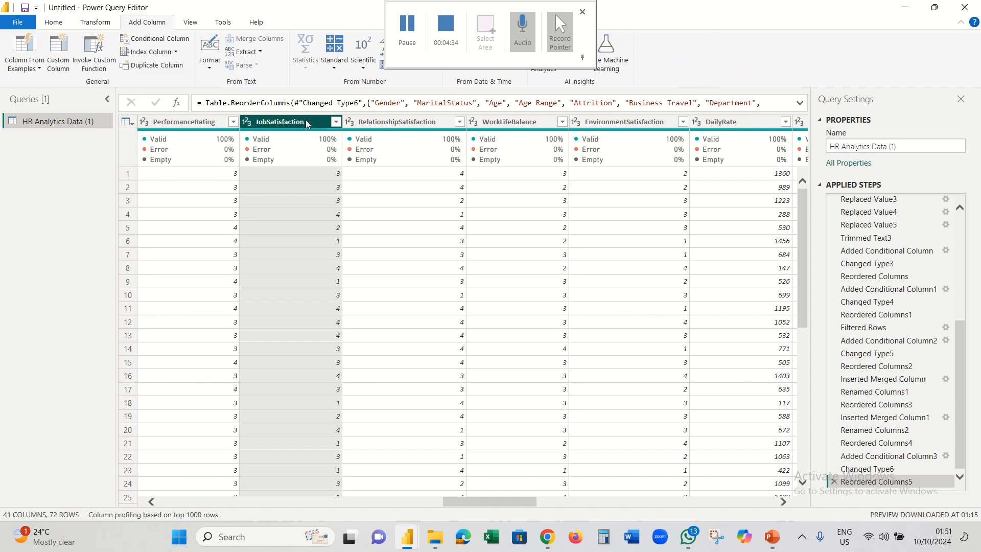
click(159, 39)
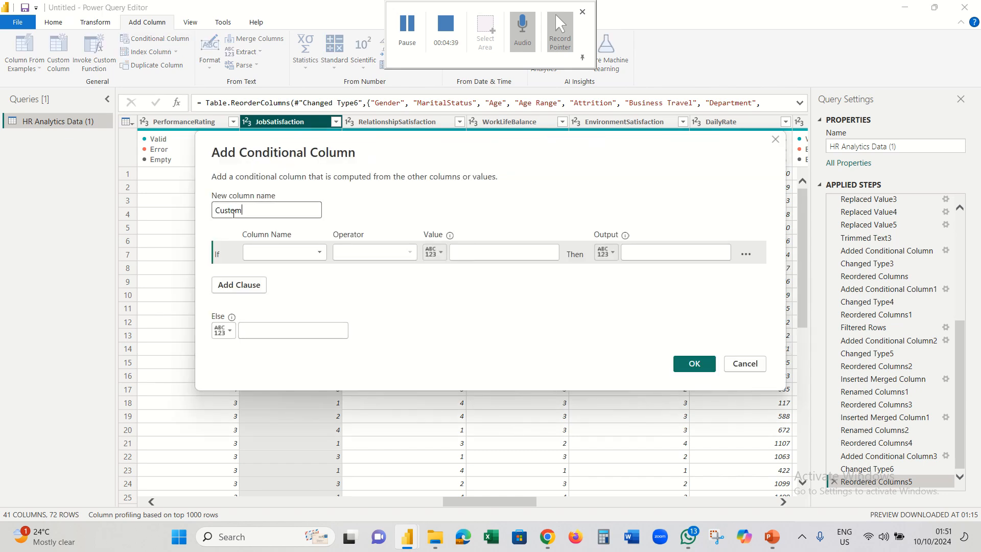
- Name the new conditional column Satisfaction Status and set up its JobSatisfaction clauses
double_click(269, 214)
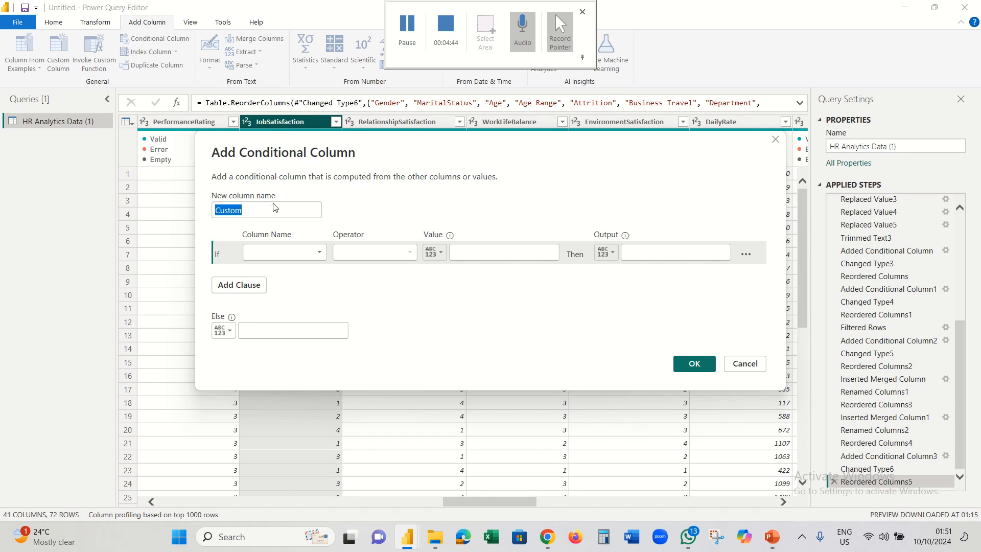
text(JobSatisfaction)
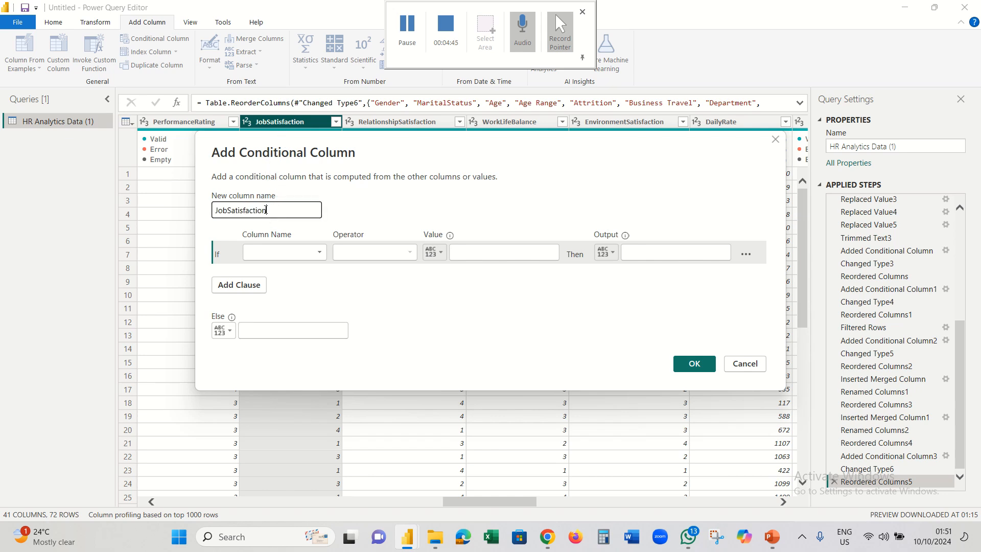
click(230, 211)
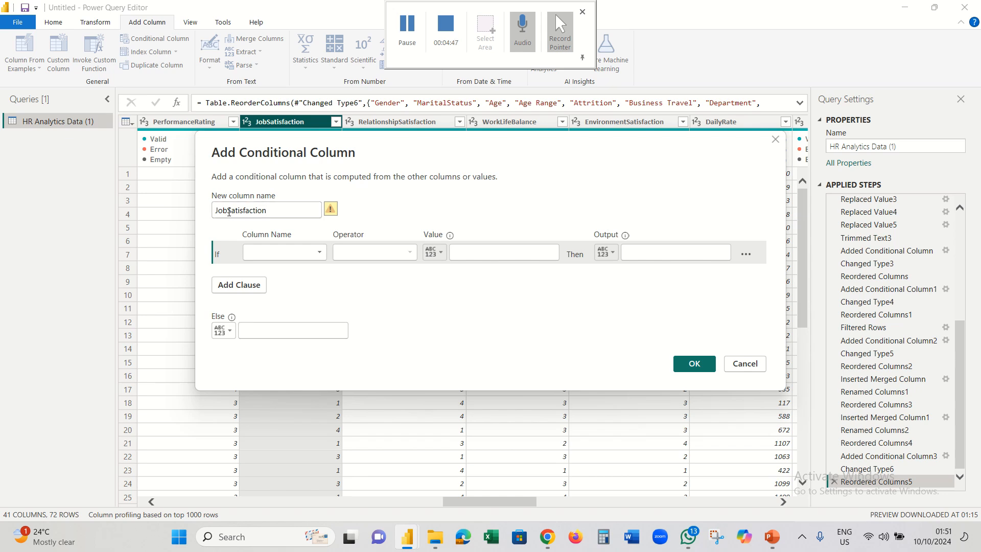
key(BackSpace)
key(BackSpace)
key(BackSpace)
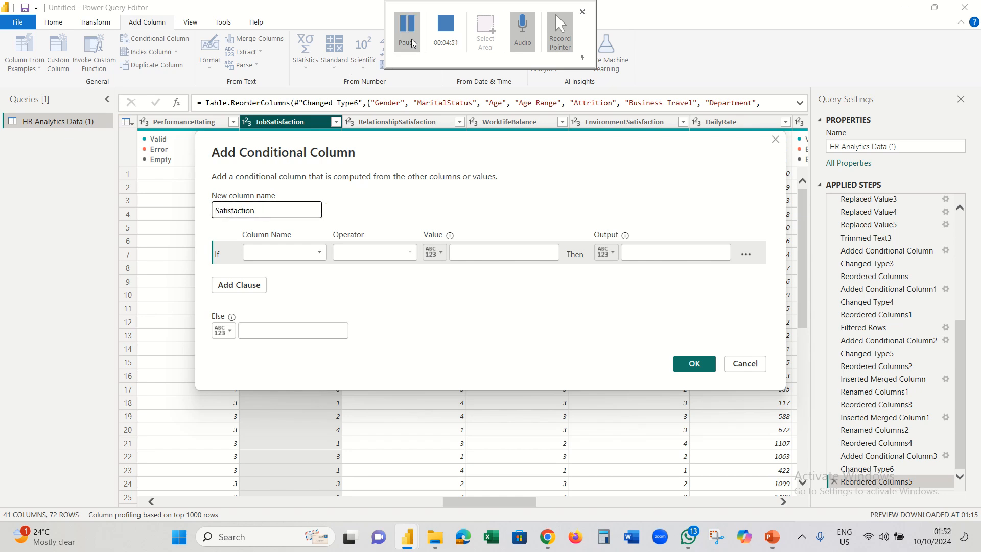
click(407, 30)
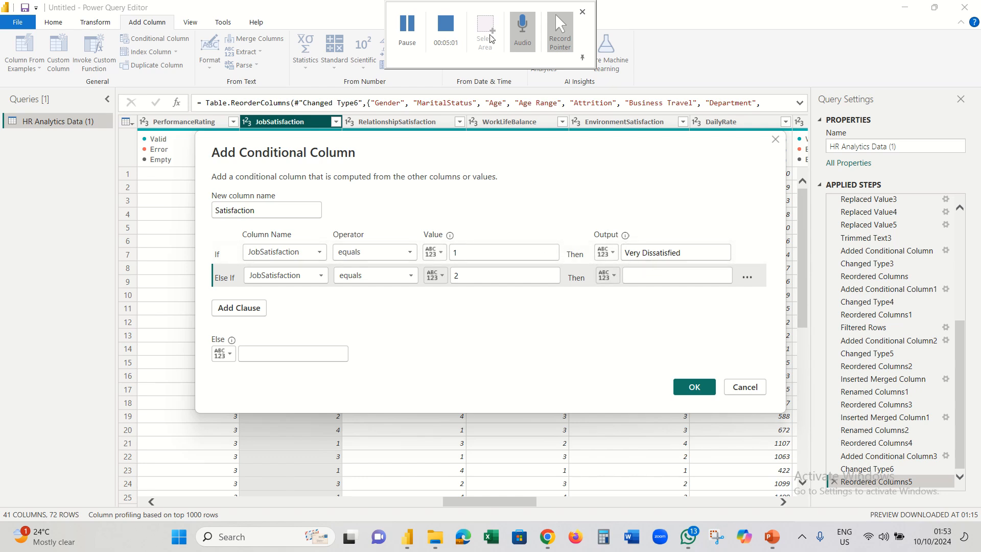
click(406, 40)
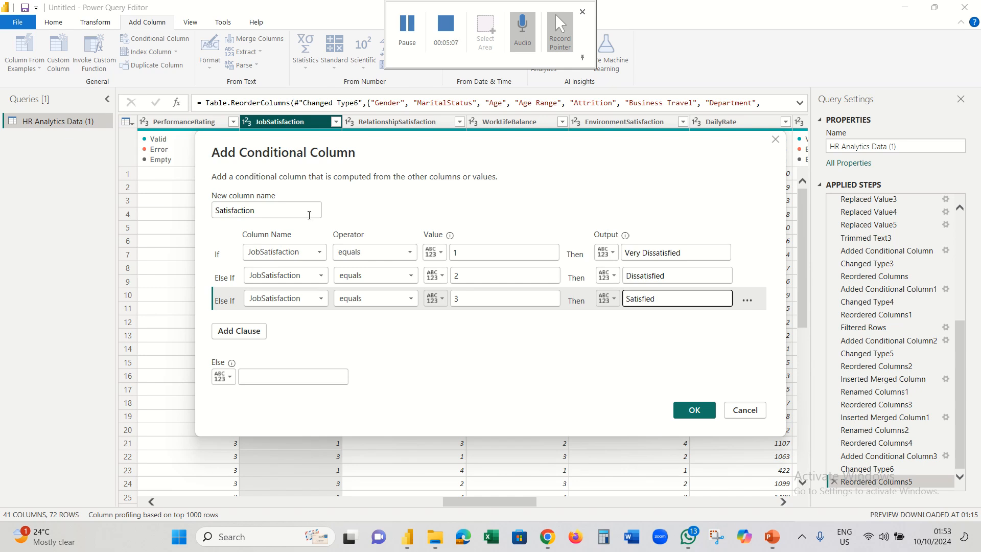
click(271, 214)
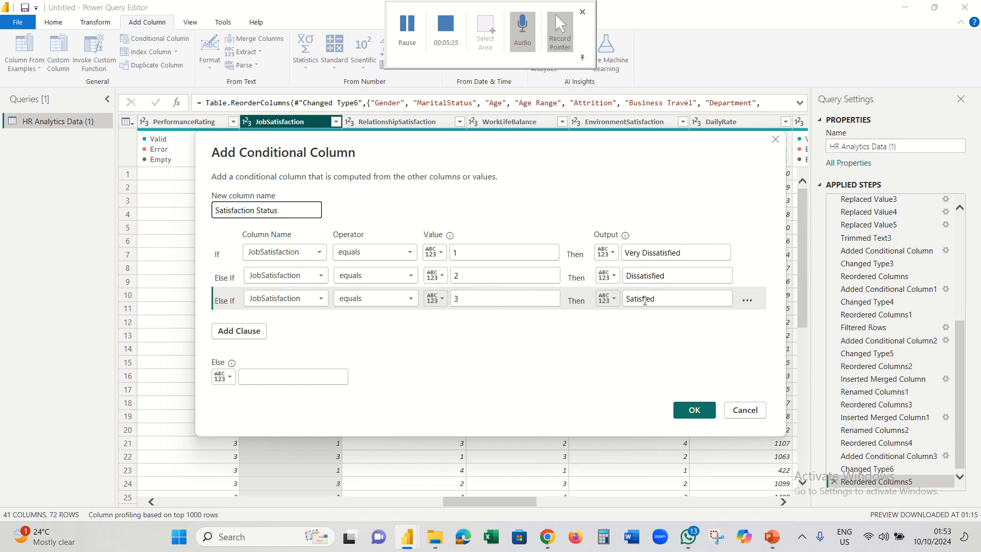
- Set the Else output to Very Satisfied and add the column
click(277, 380)
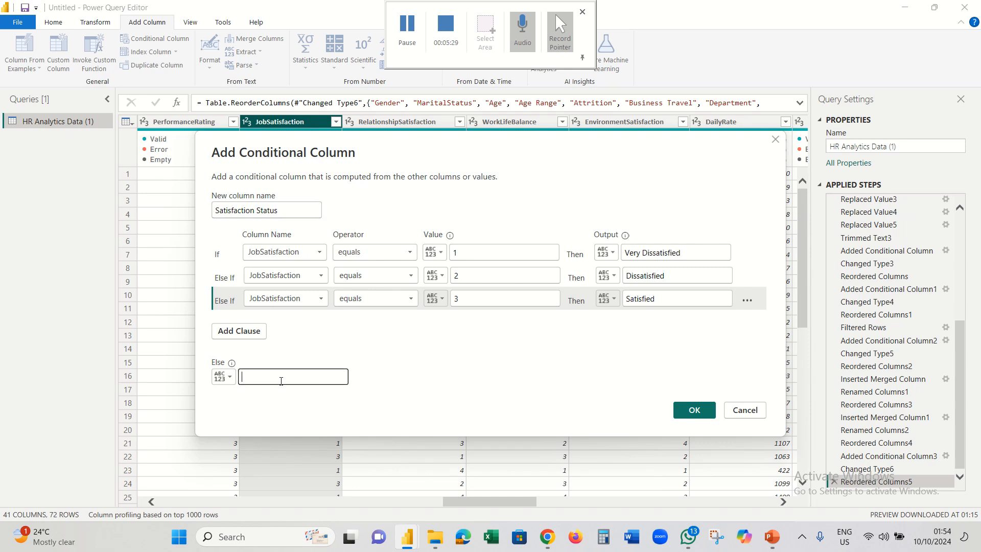
text(Very Satisfied)
click(694, 410)
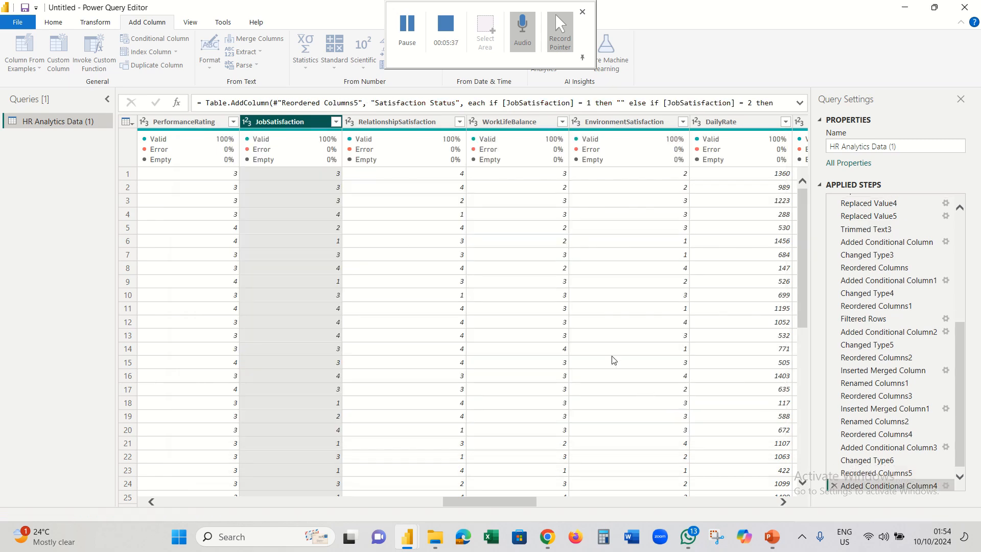
- Make Satisfaction Status a Text column beside JobSatisfaction, then draft the Relationship Status column
click(695, 121)
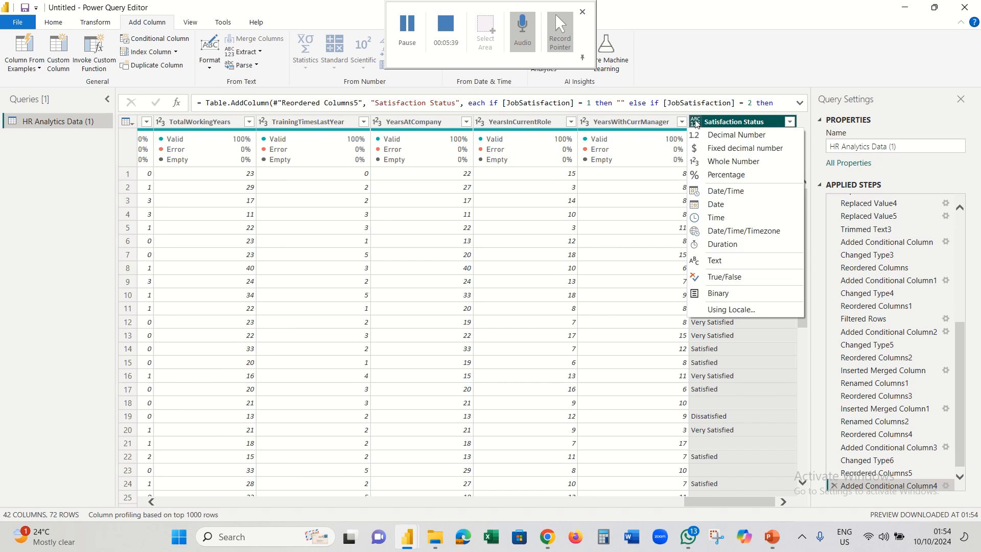
click(713, 261)
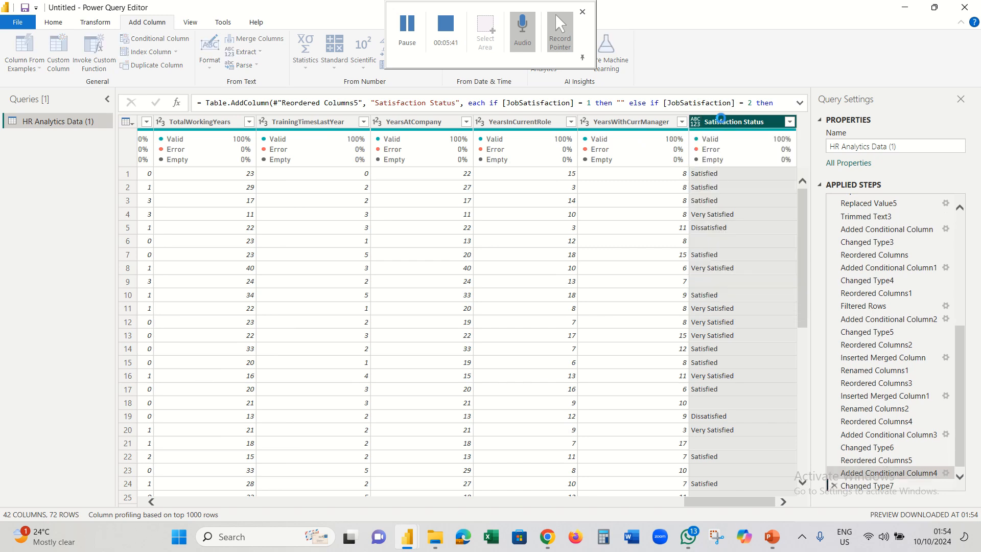
drag(732, 124, 215, 159)
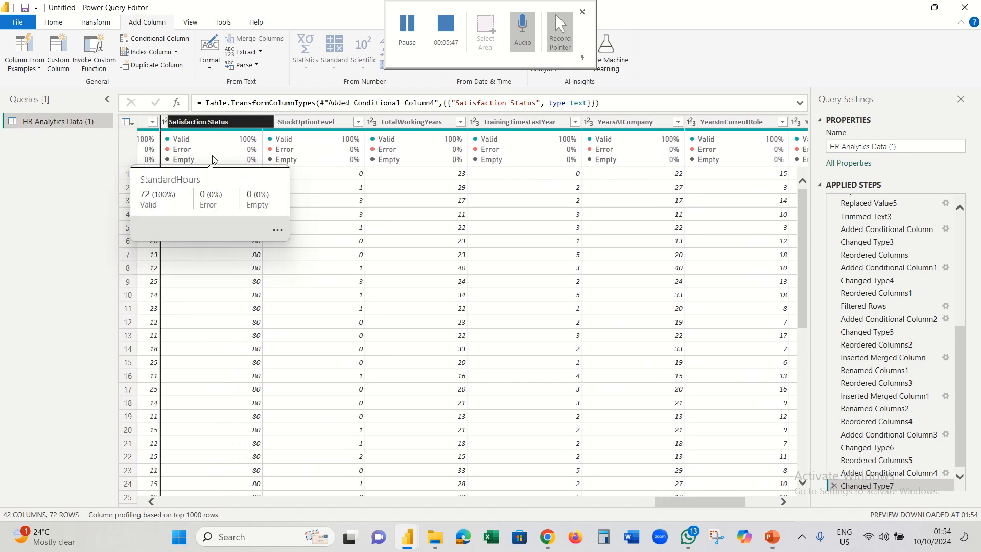
click(414, 28)
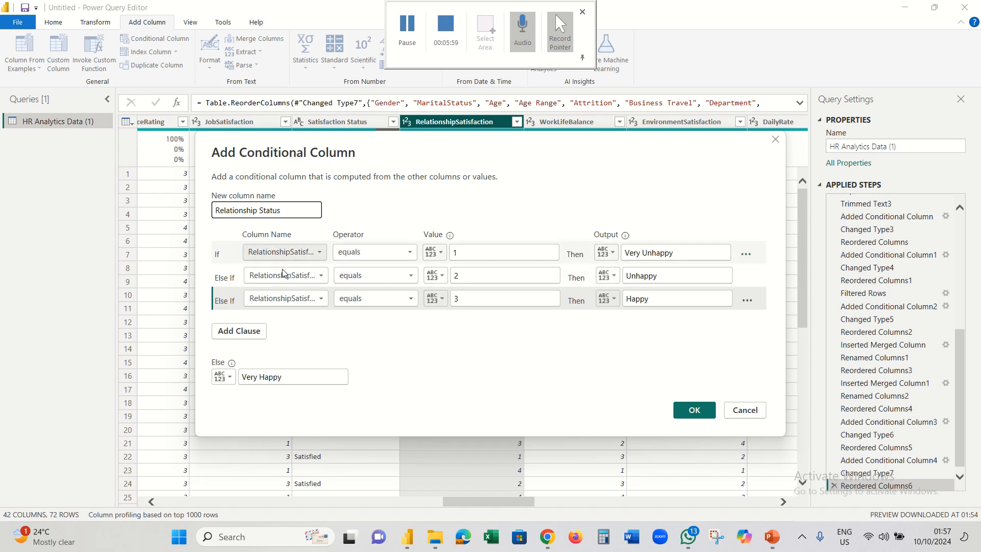
- Add the Relationship Status column and change its data type to Text
click(693, 410)
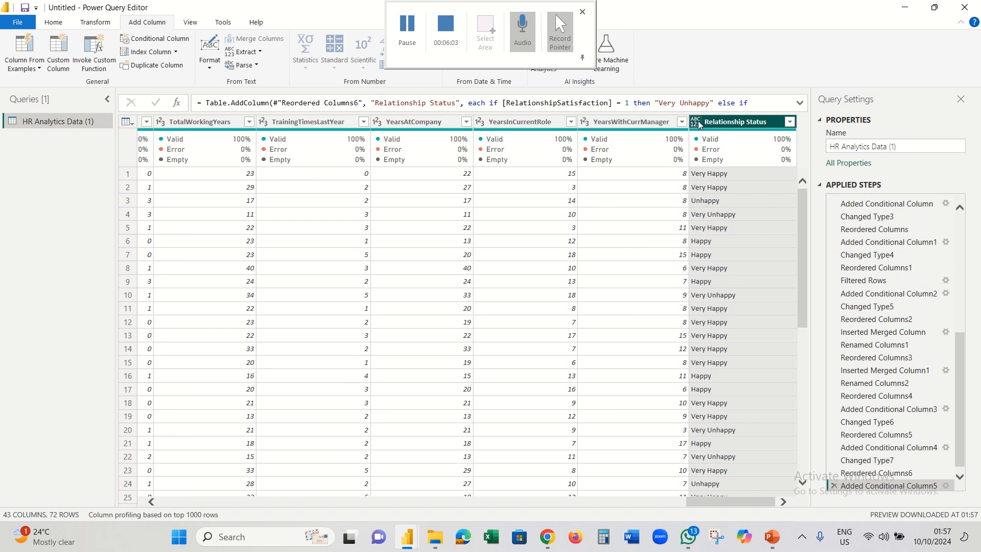
click(699, 121)
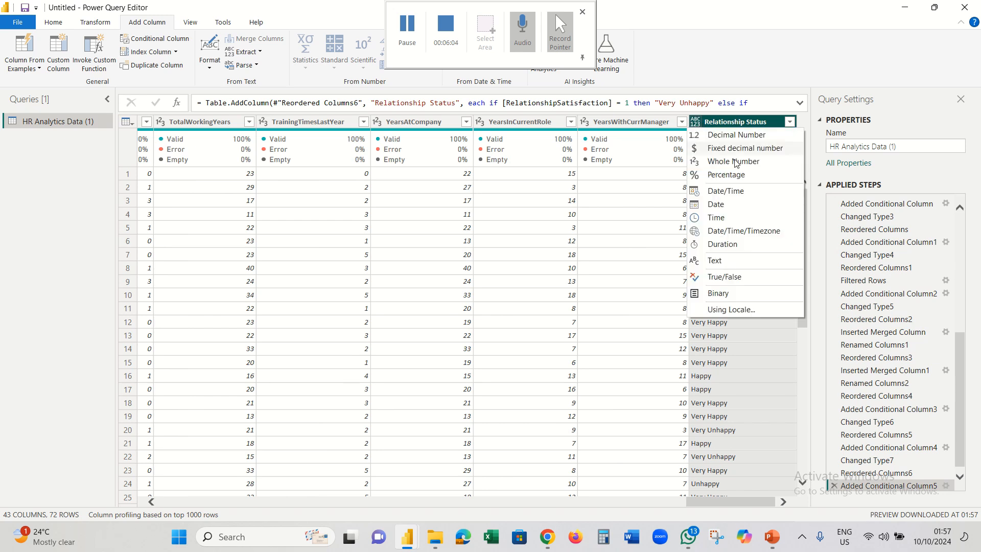
click(738, 259)
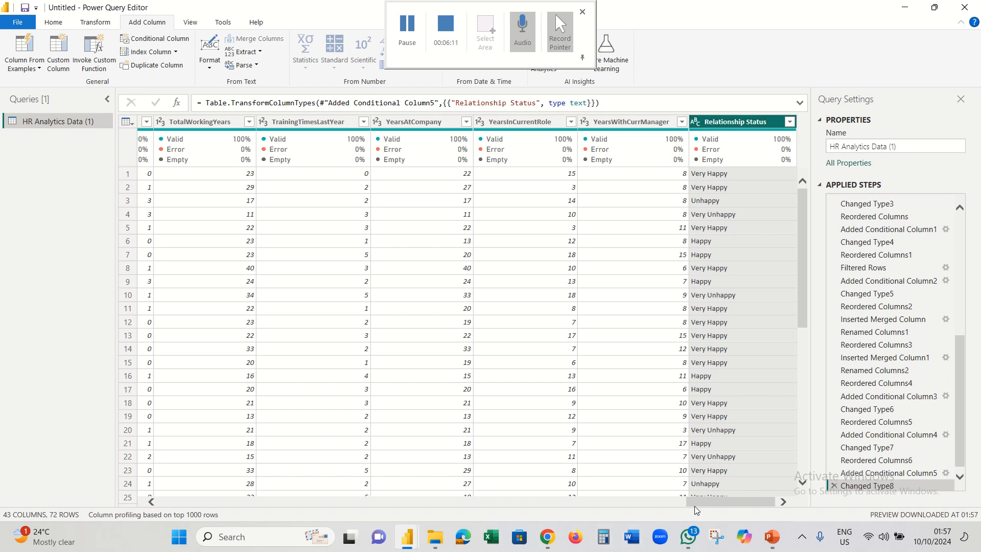
drag(694, 504, 436, 504)
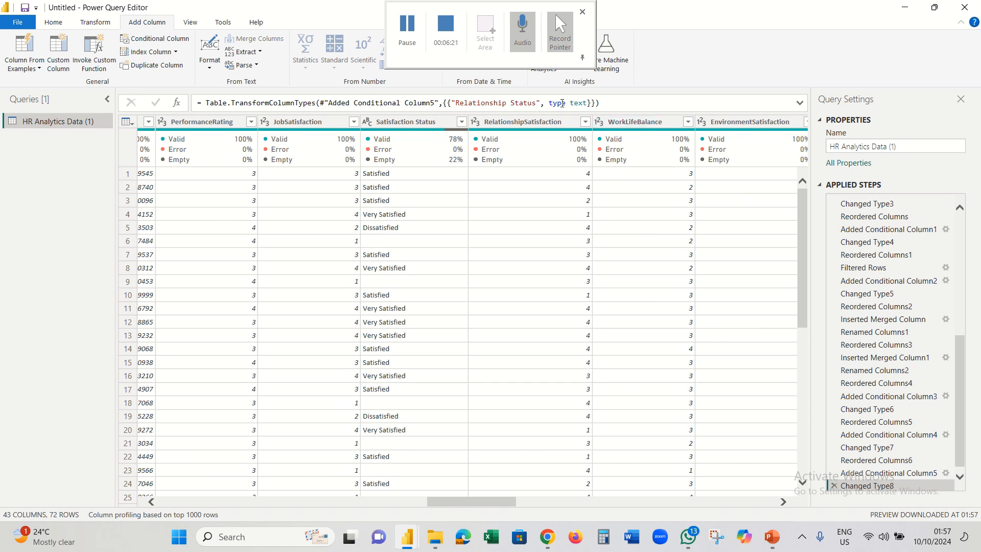
click(690, 125)
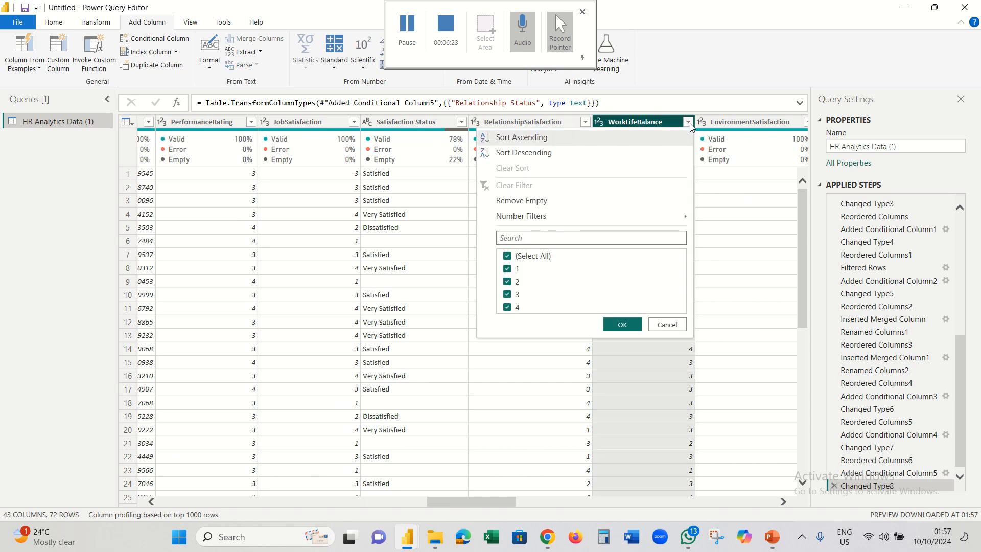
click(689, 123)
click(802, 123)
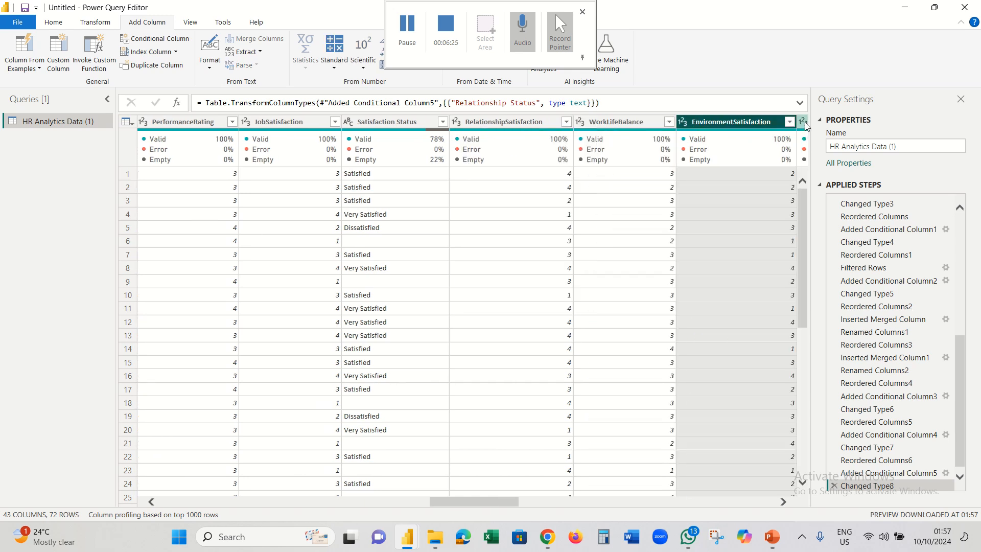
click(788, 123)
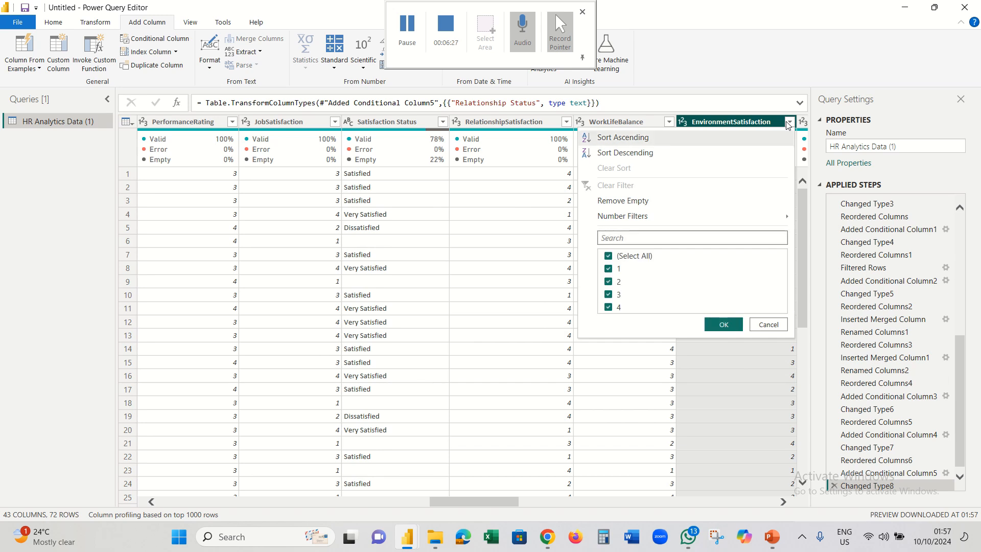
click(788, 126)
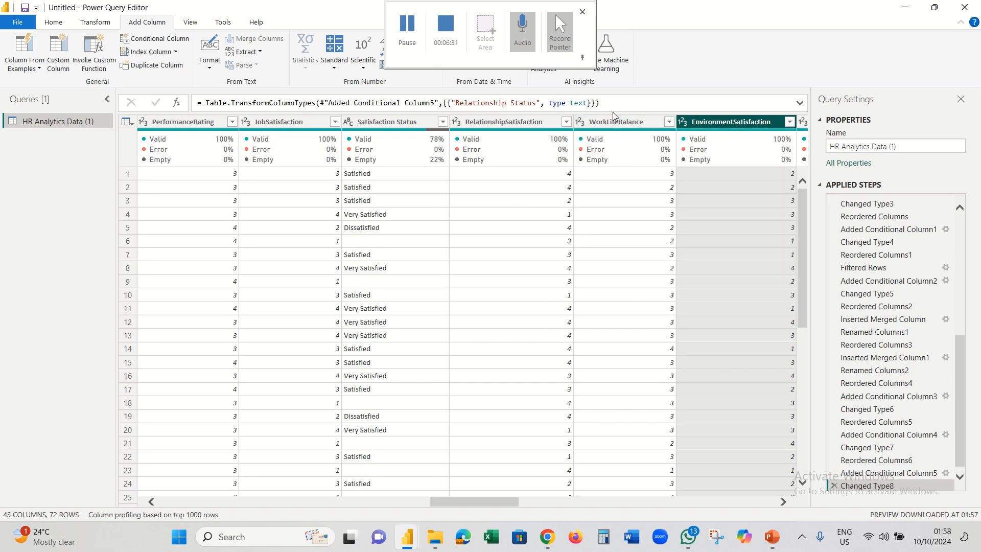
- Base the first Salary Status clause on MonthlyIncome and add three more clauses
mouse_move(651, 161)
click(406, 25)
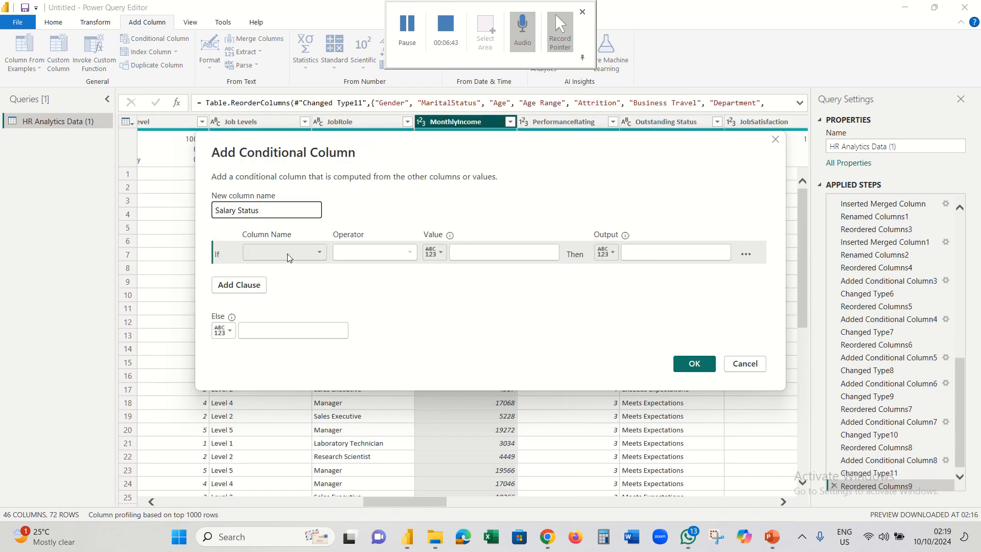
click(287, 254)
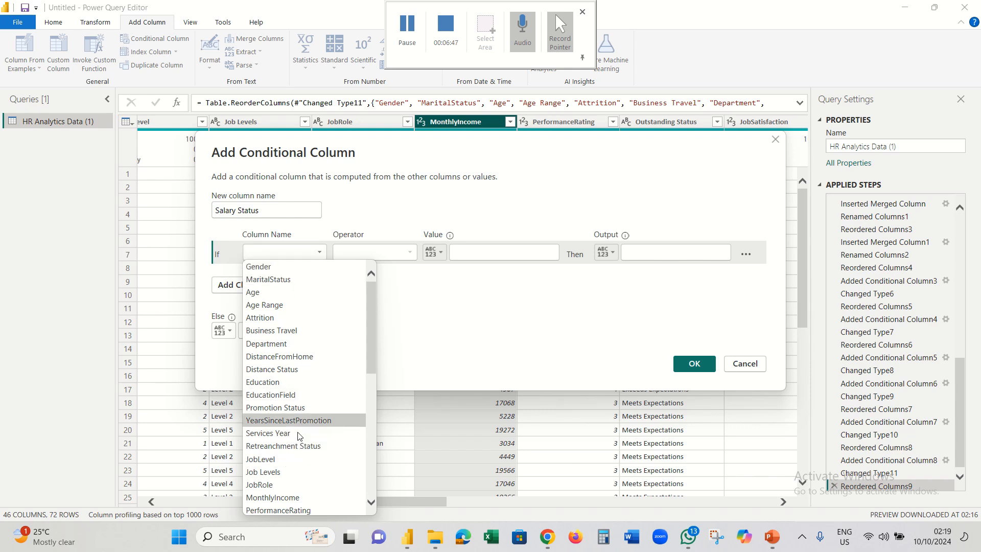
click(287, 498)
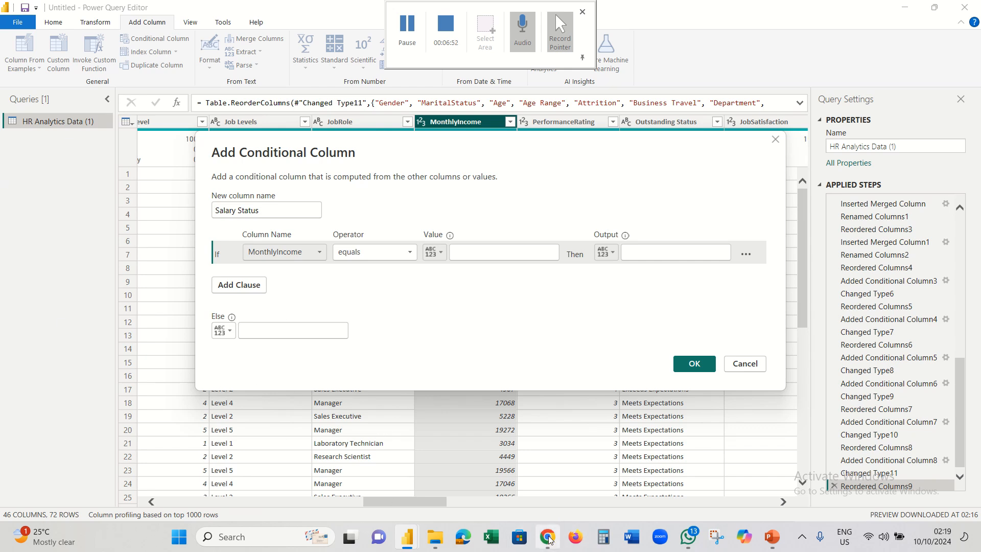
click(258, 287)
click(255, 313)
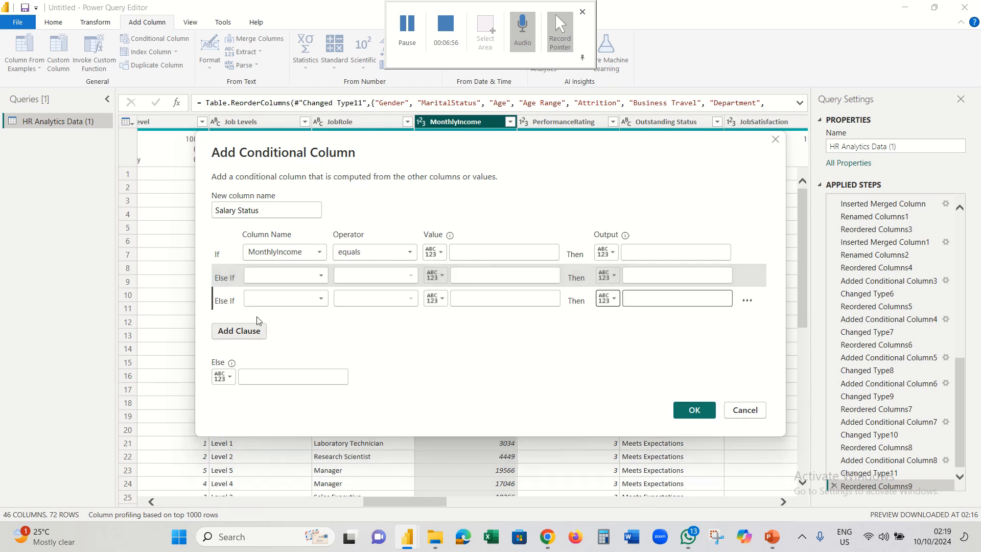
click(256, 333)
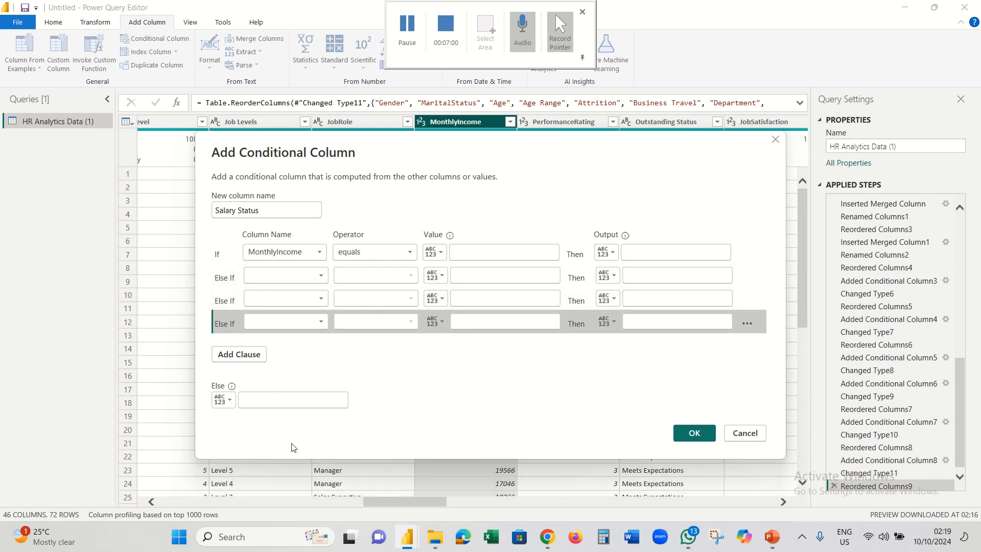
- Set all four clauses to test MonthlyIncome with 'is less than or equal to'
click(410, 253)
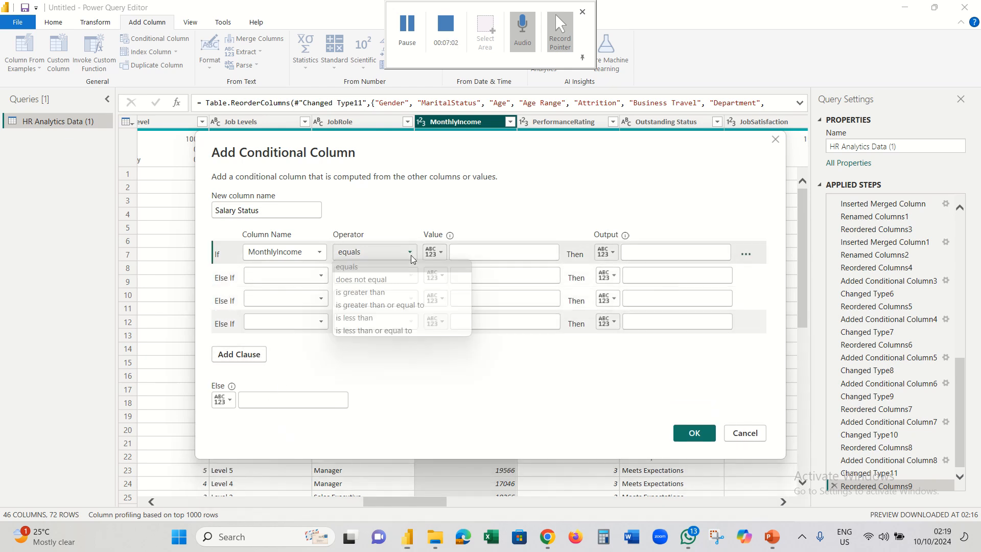
click(412, 329)
click(322, 277)
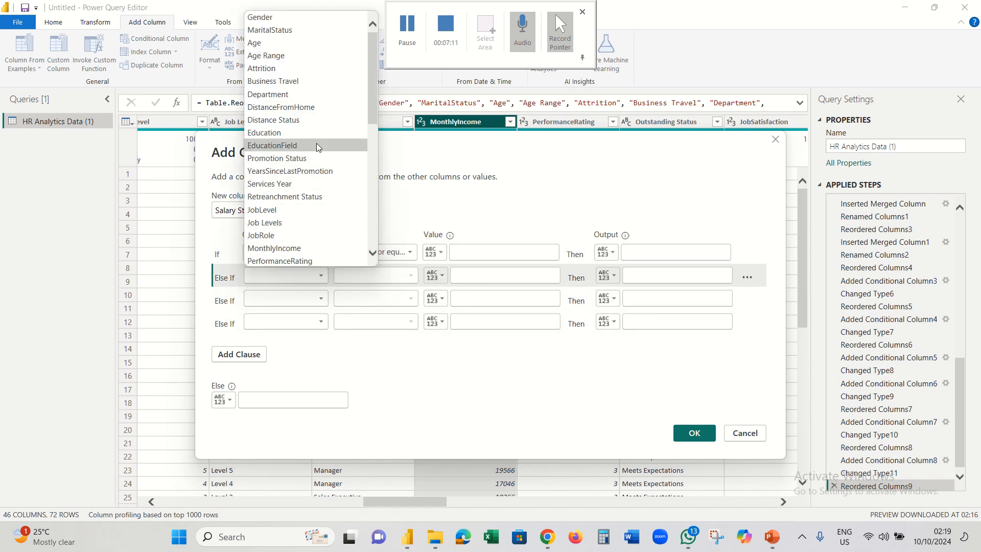
click(319, 248)
click(310, 298)
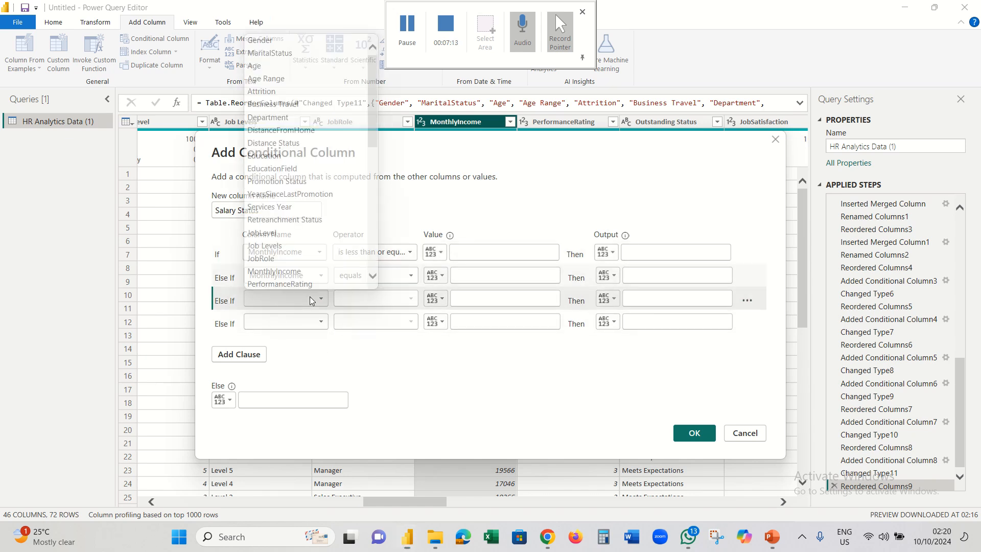
click(314, 268)
click(306, 322)
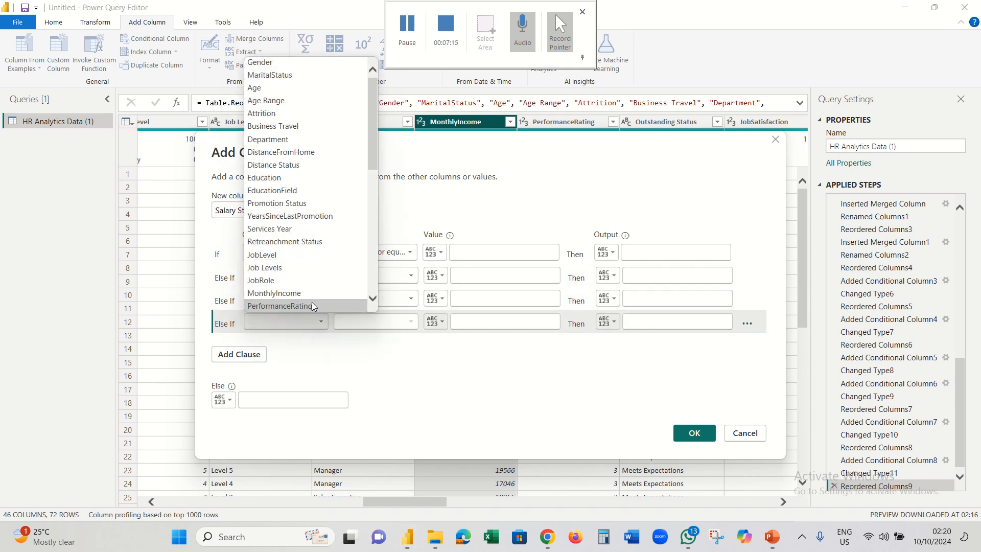
click(313, 293)
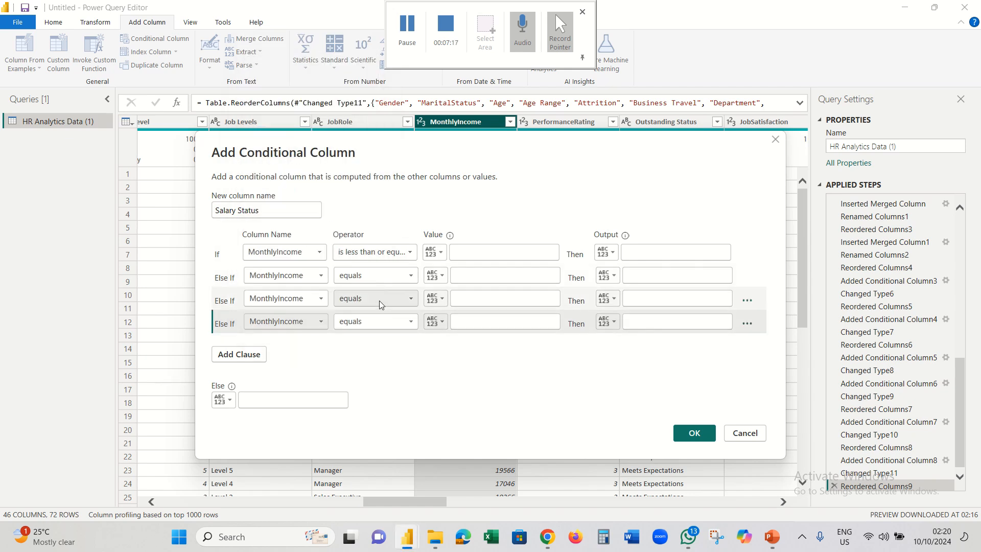
click(389, 280)
click(403, 350)
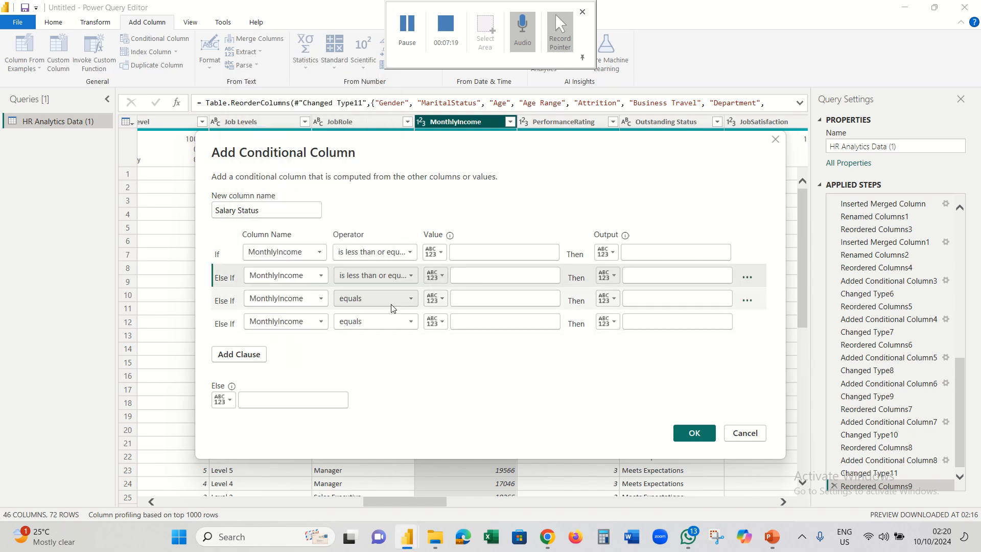
click(398, 298)
click(408, 376)
click(396, 322)
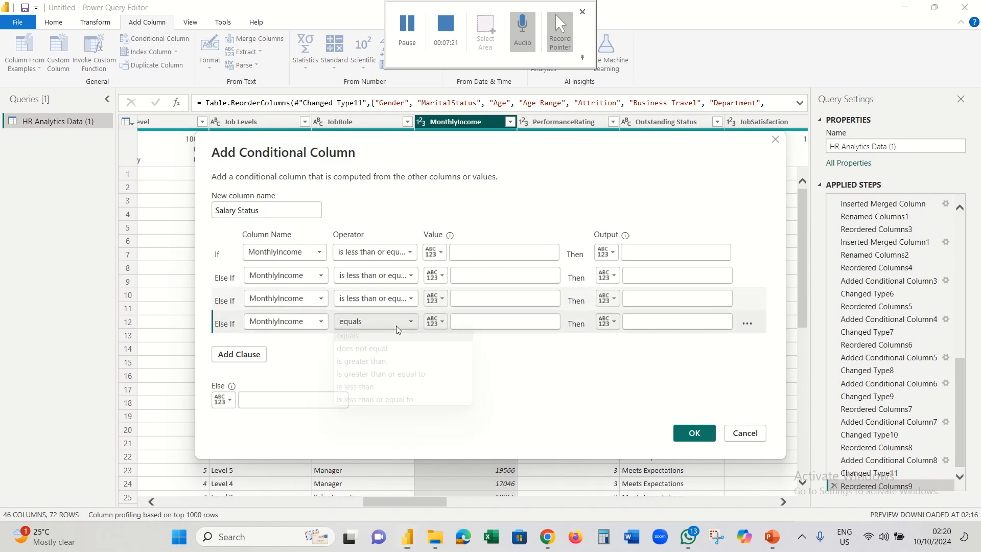
click(394, 398)
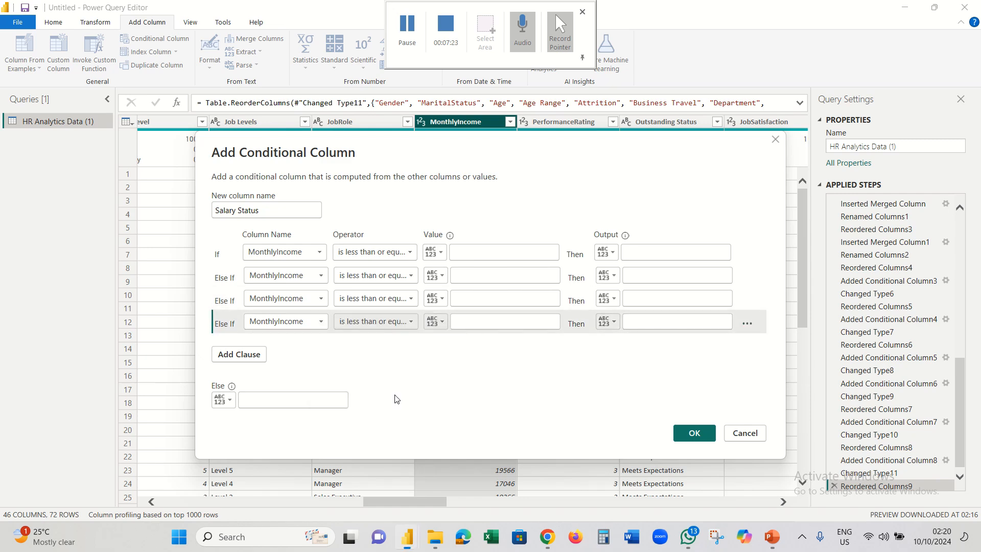
- Make the first clause return Struggling for income up to 5,000
click(547, 537)
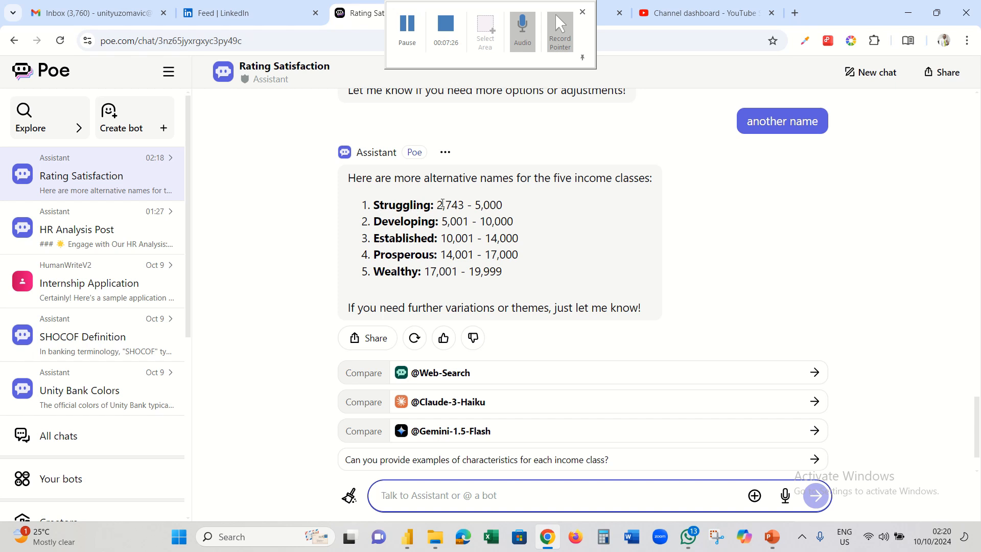
drag(432, 206, 376, 204)
key(ctrl+c)
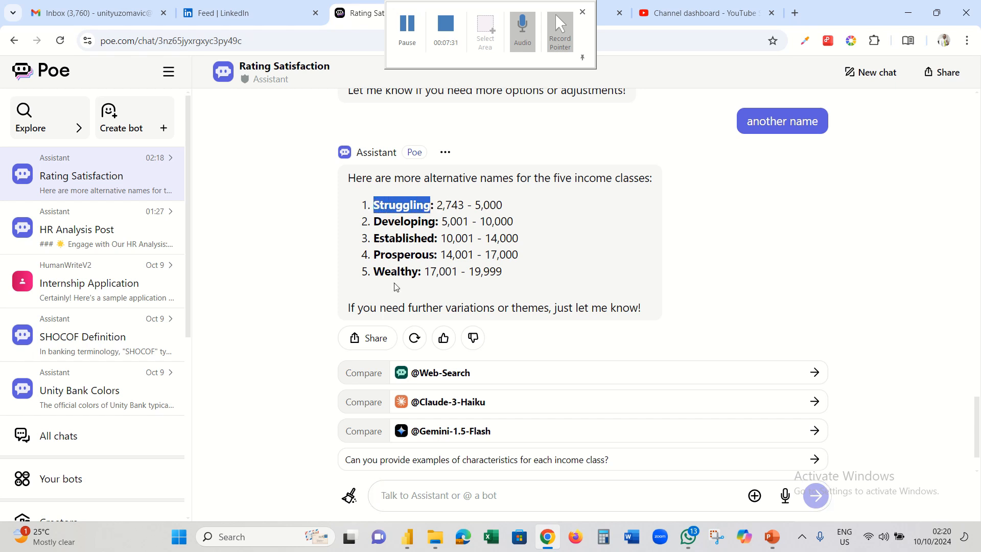
click(547, 536)
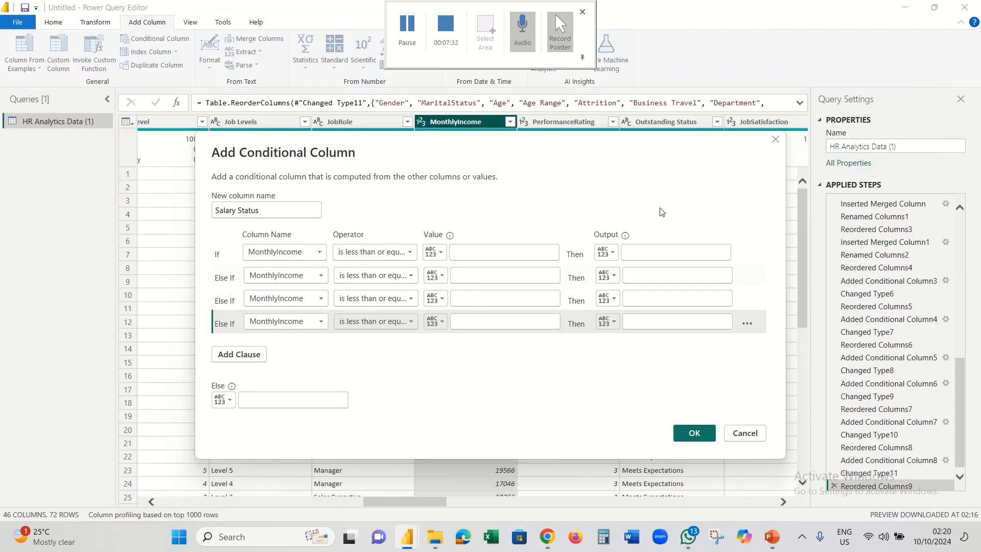
click(651, 250)
key(ctrl+v)
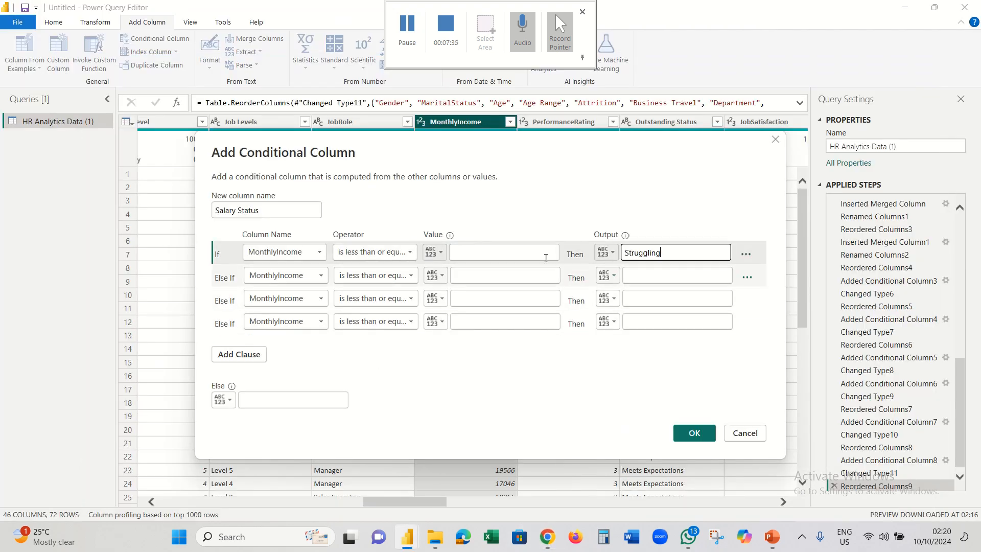
click(501, 252)
text(5)
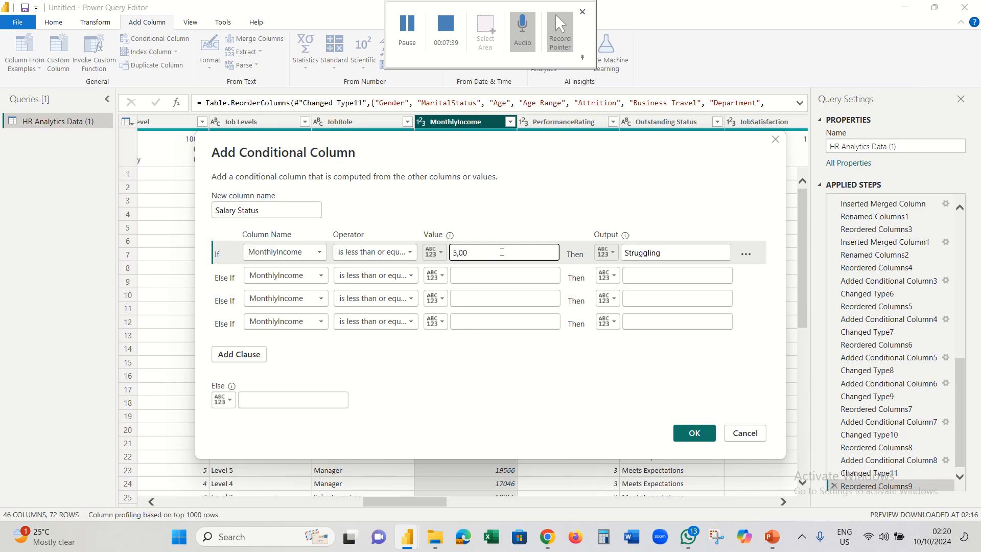
click(512, 280)
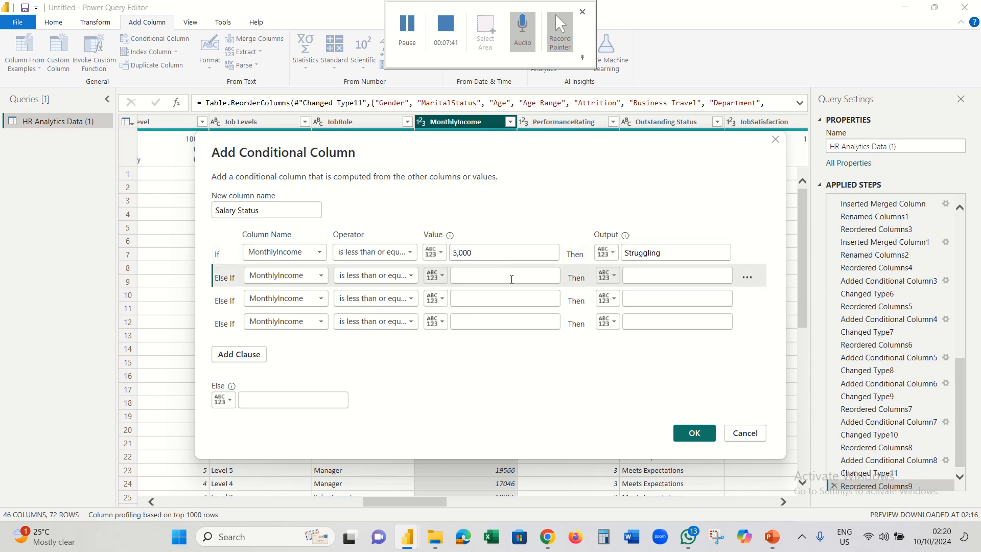
- Make the second clause return Developing for income up to 10,000, and copy the label Established
click(547, 536)
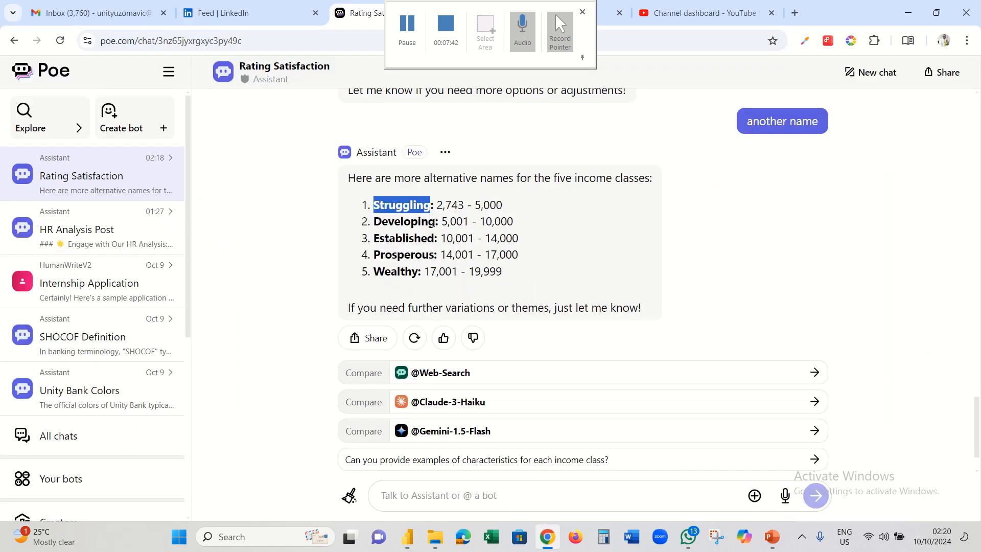
drag(434, 223, 376, 221)
key(ctrl+c)
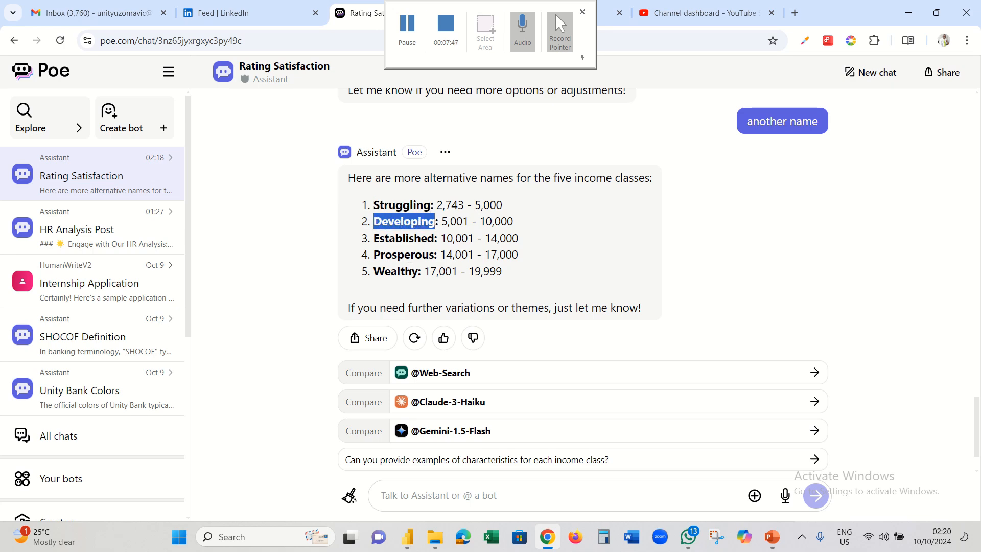
click(547, 536)
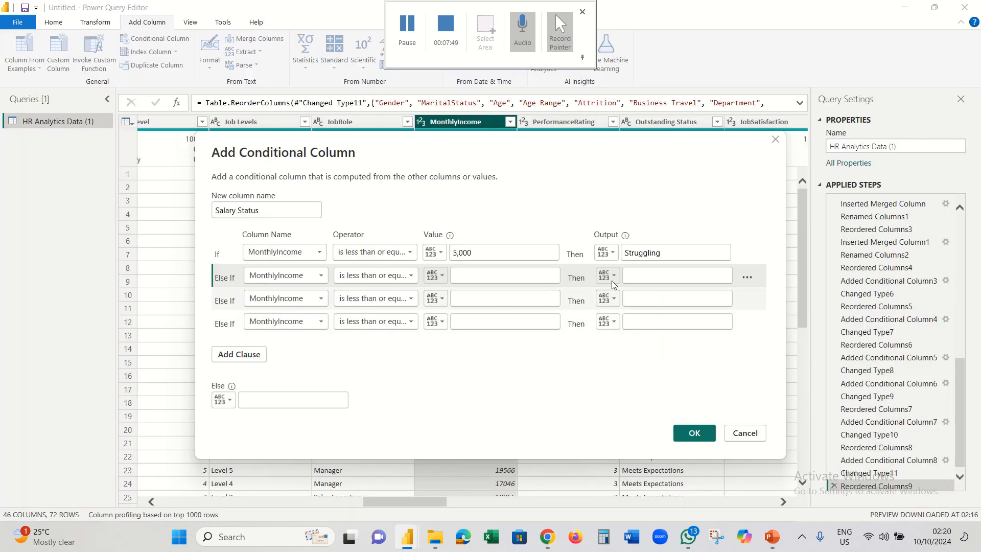
click(642, 275)
key(ctrl+v)
click(526, 277)
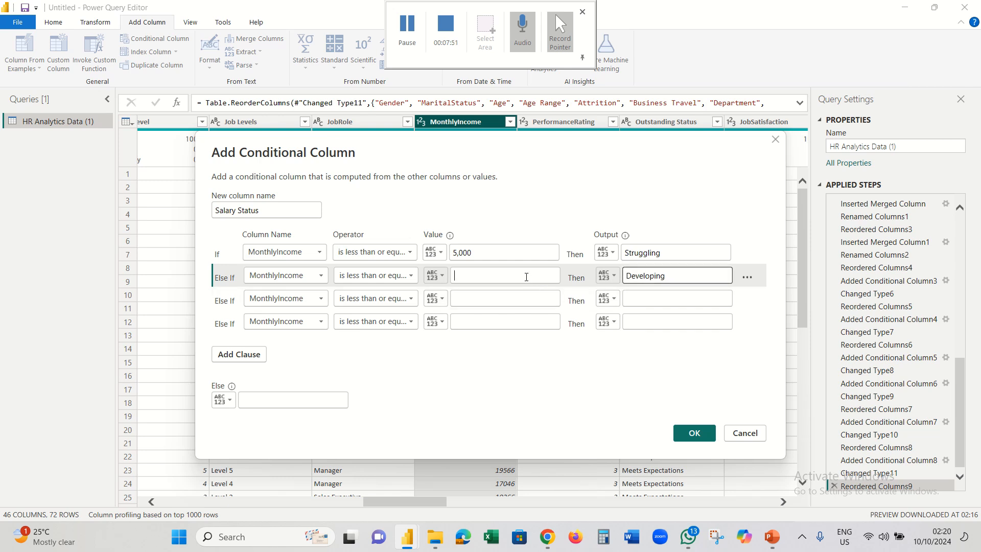
text(10,000)
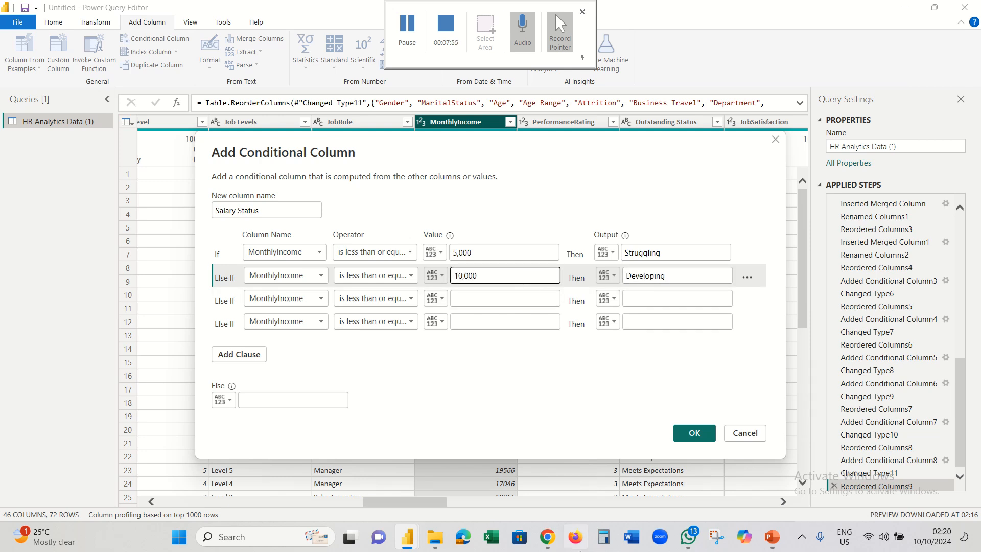
click(548, 540)
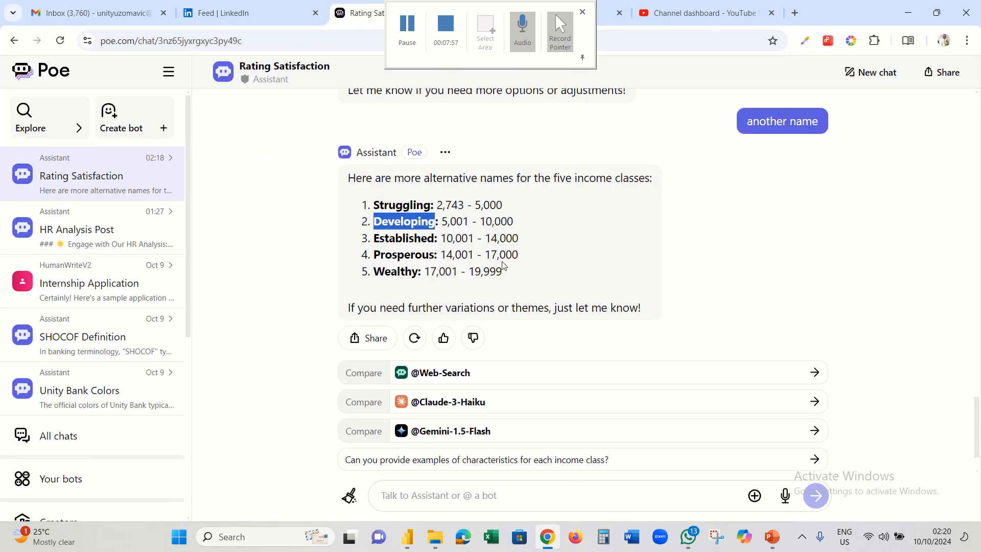
drag(435, 240, 375, 237)
key(ctrl+c)
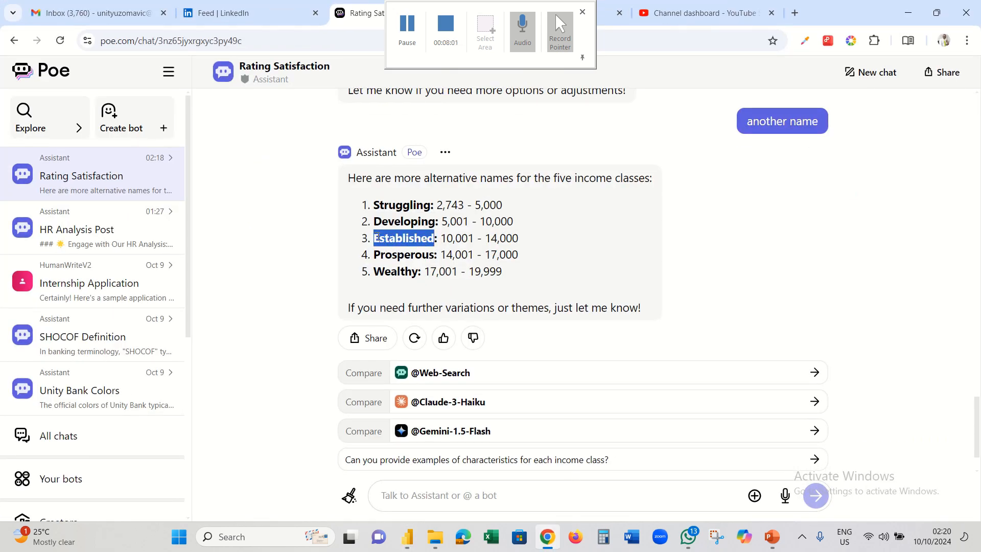
click(554, 539)
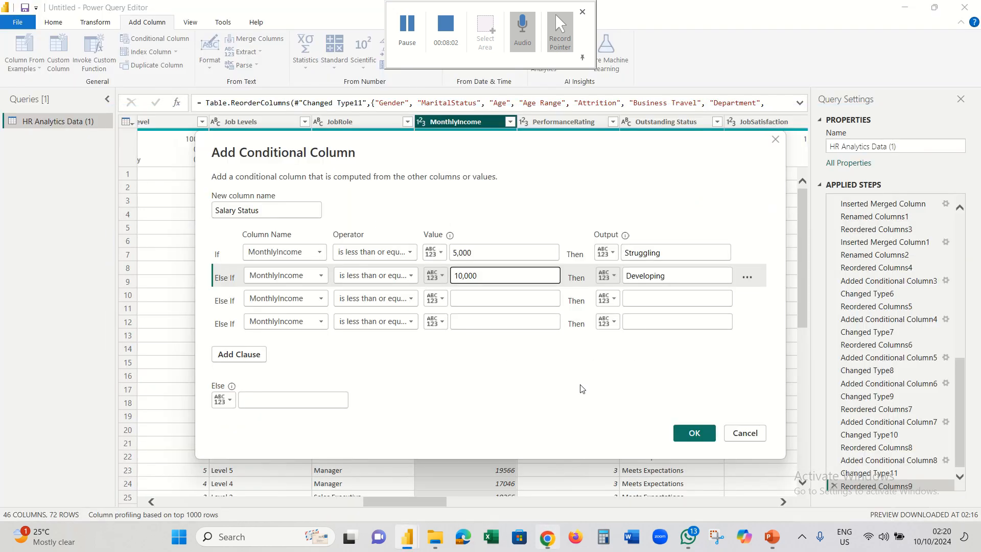
- Make the third clause return Established for income up to 14,000
click(540, 302)
text(14)
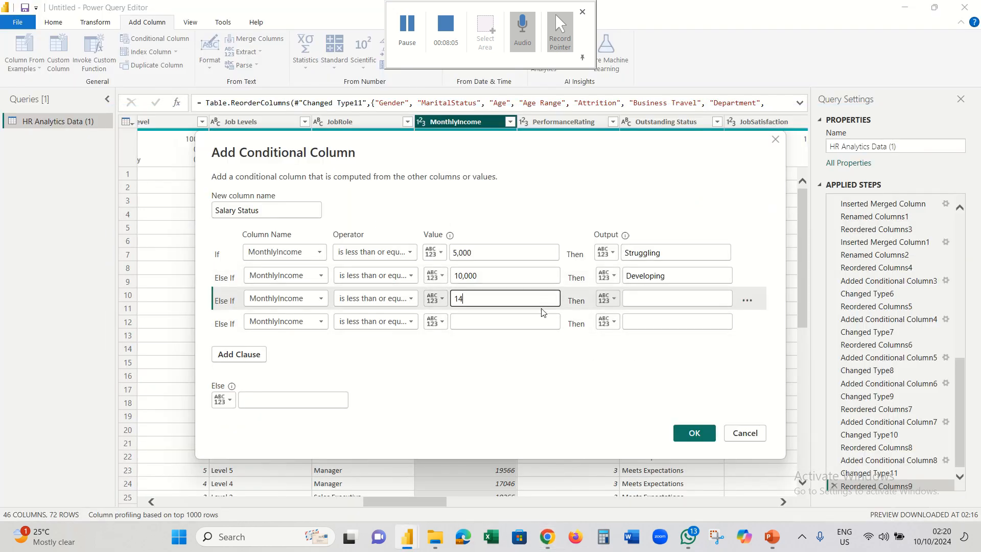
text(,000)
click(641, 300)
key(ctrl+v)
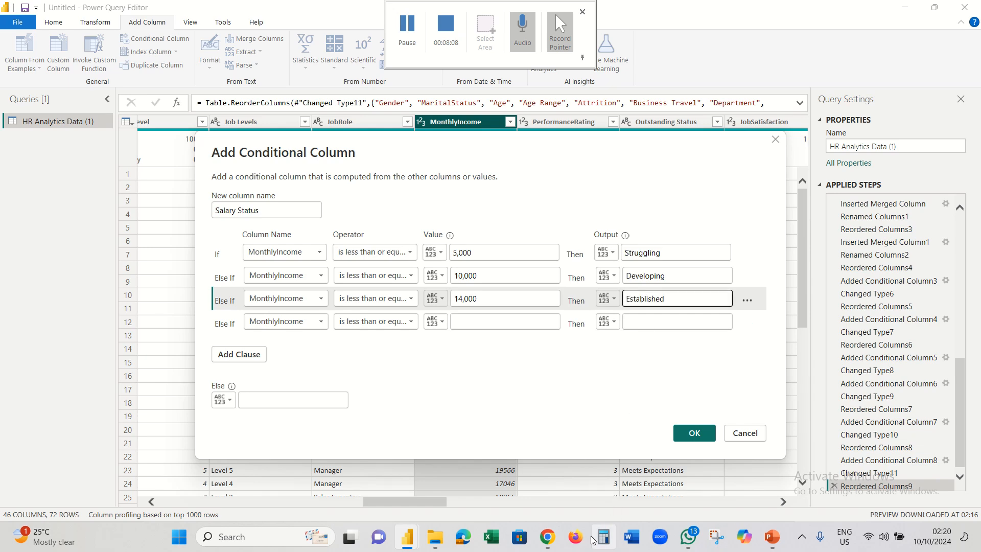
- Make the fourth clause return Prosperous for income up to 17,000
click(547, 536)
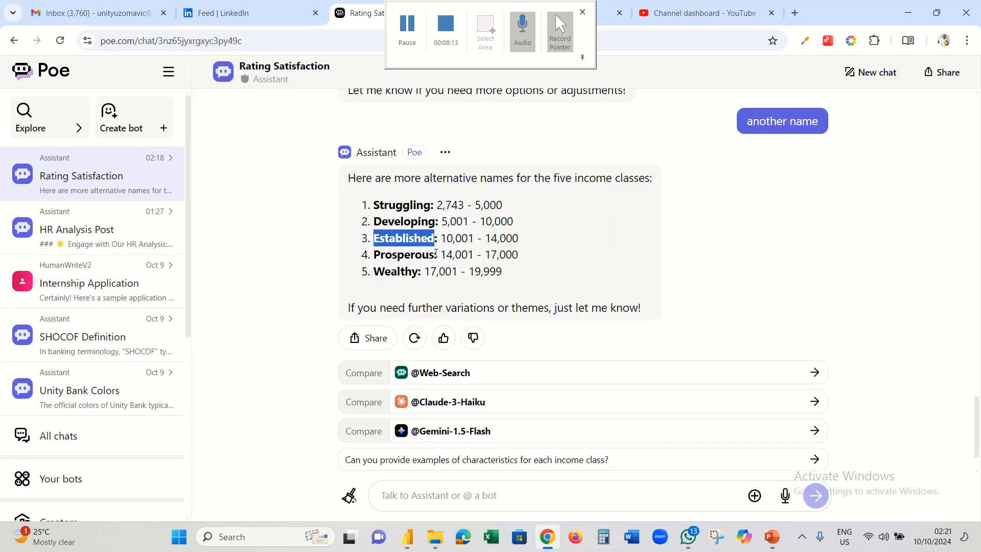
drag(433, 256, 375, 254)
key(ctrl+c)
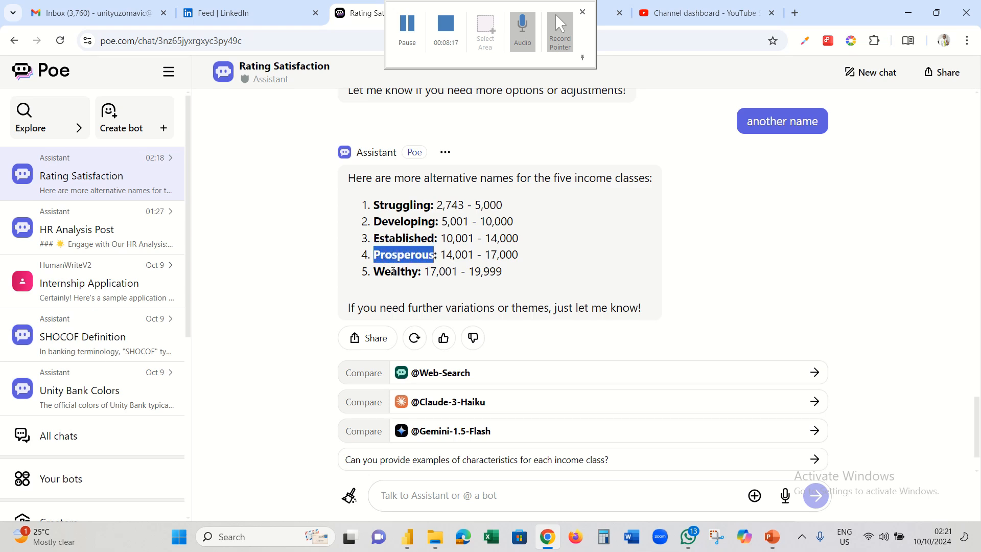
click(545, 542)
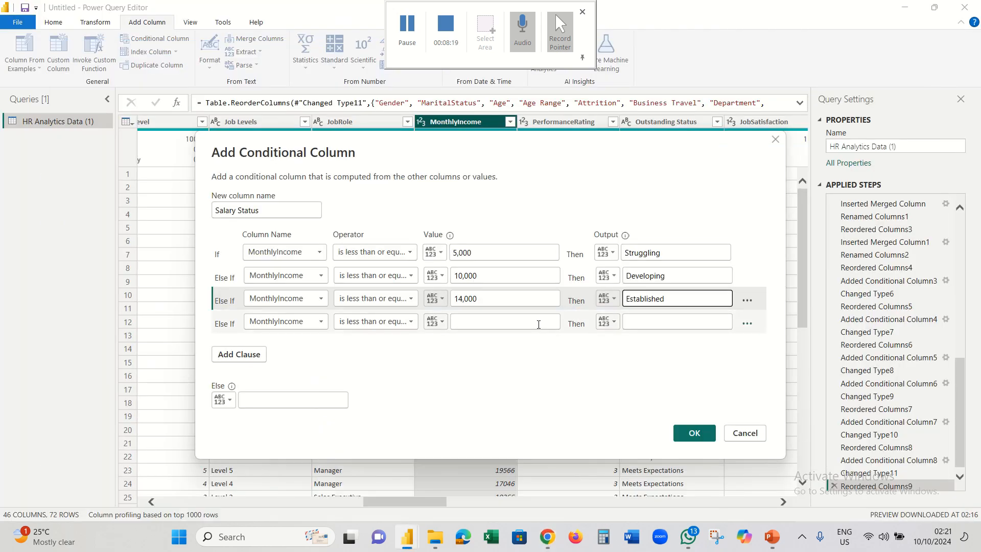
click(641, 321)
key(ctrl+v)
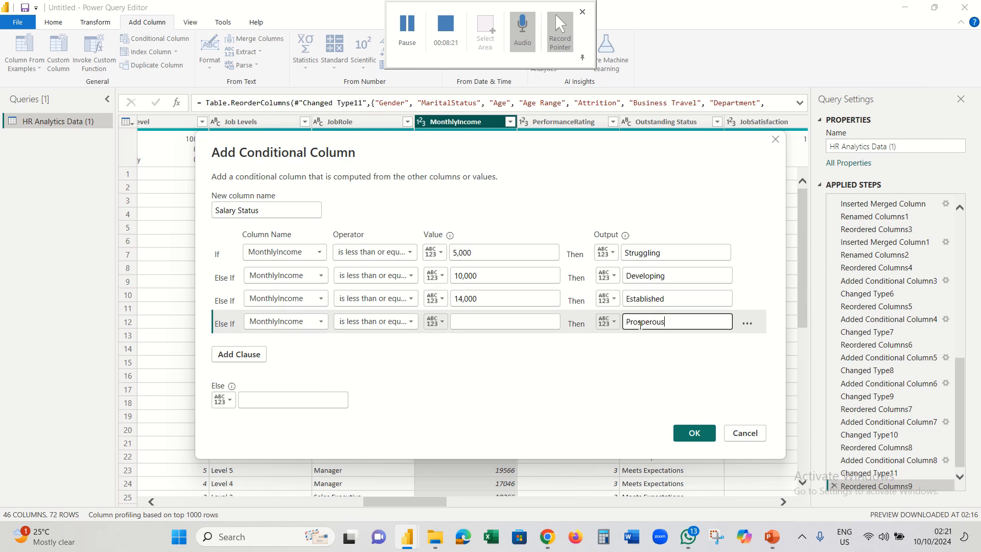
click(523, 324)
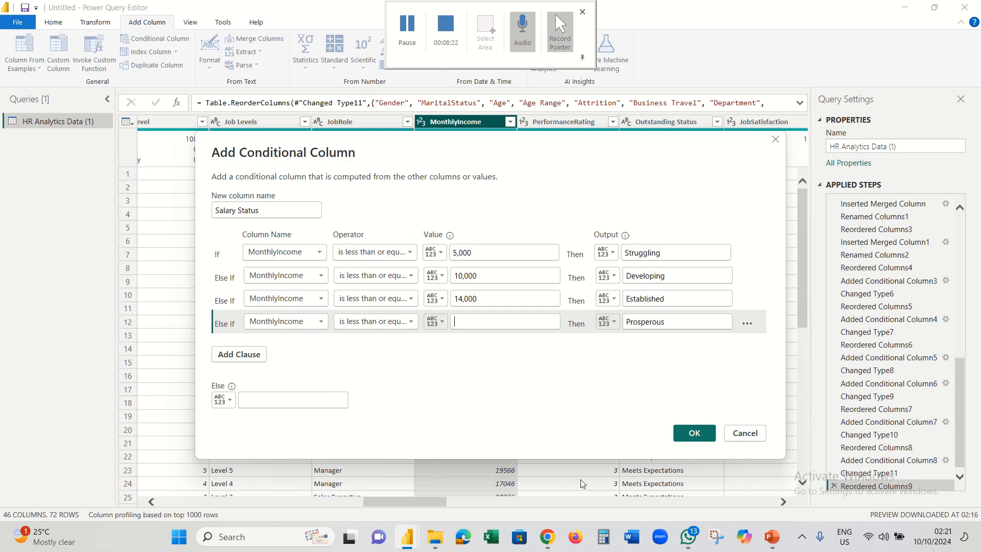
click(551, 540)
click(547, 539)
text(17)
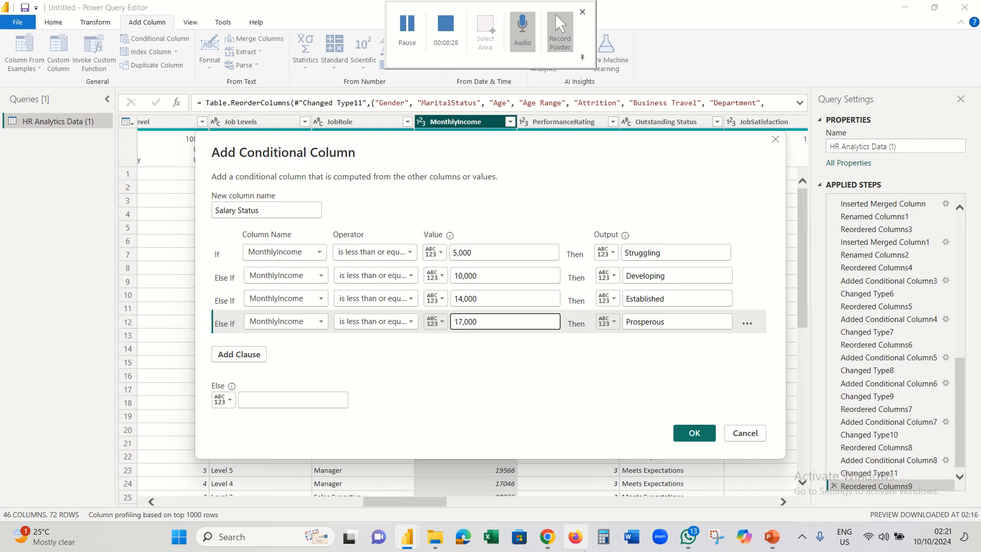
- Set the Else output to Wealthy and add the Salary Status column
click(547, 536)
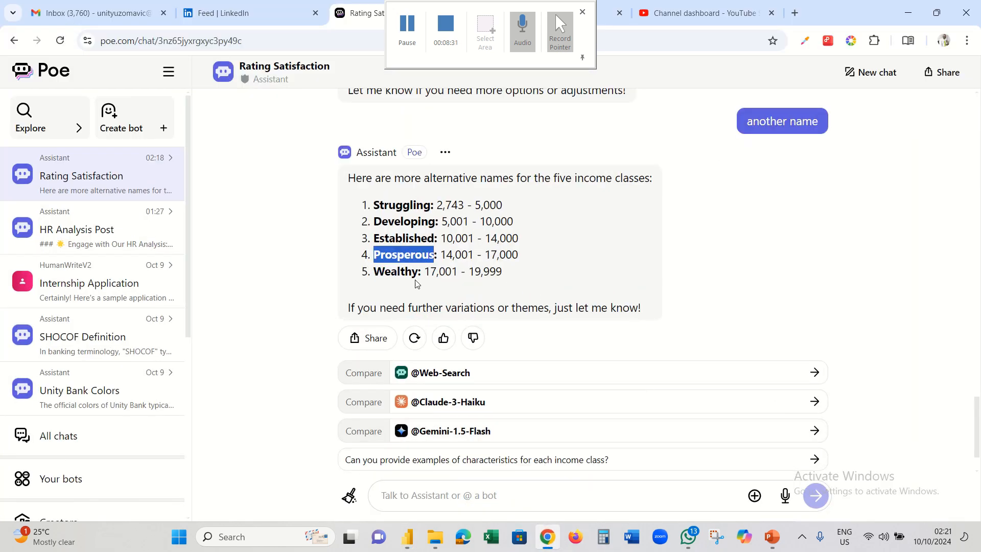
drag(418, 270, 376, 274)
key(ctrl+c)
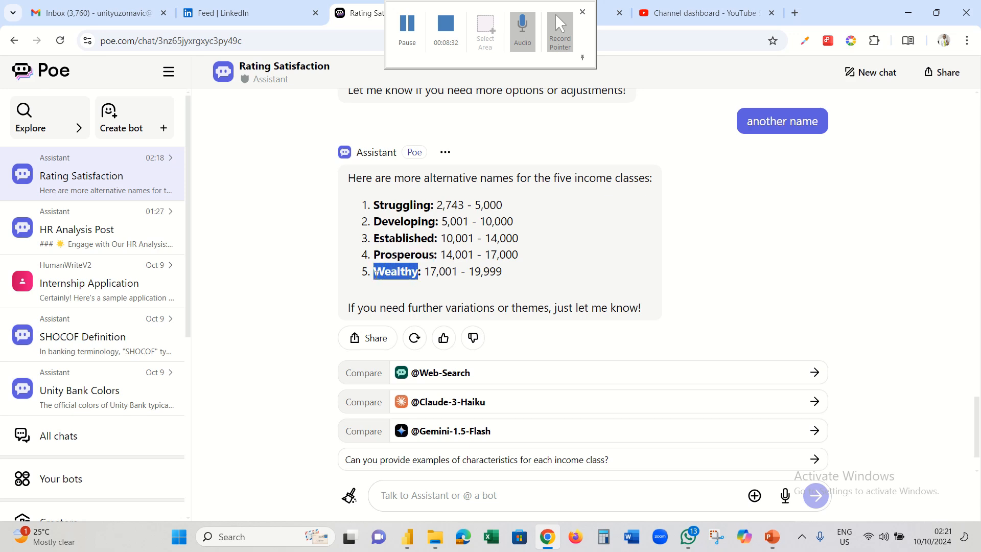
click(548, 536)
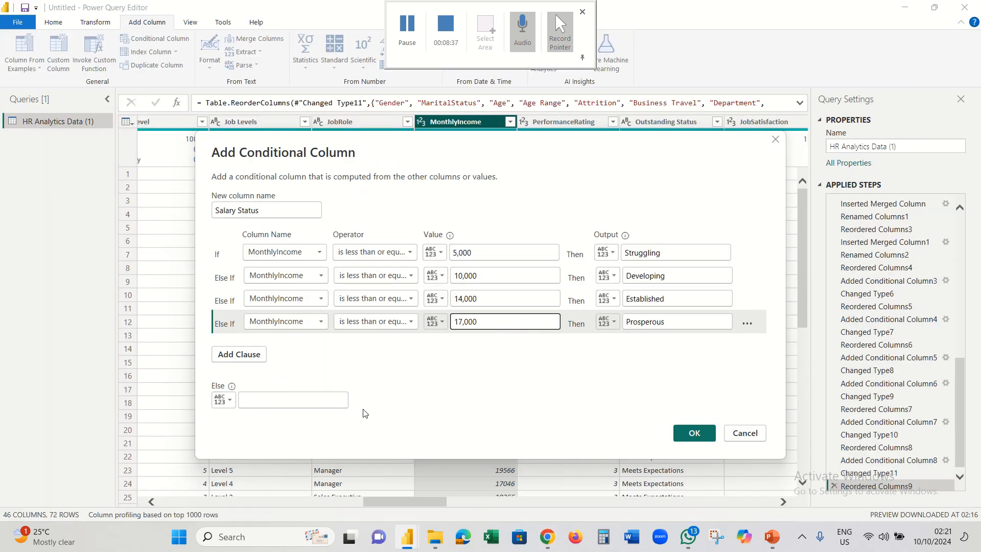
click(341, 395)
key(ctrl+v)
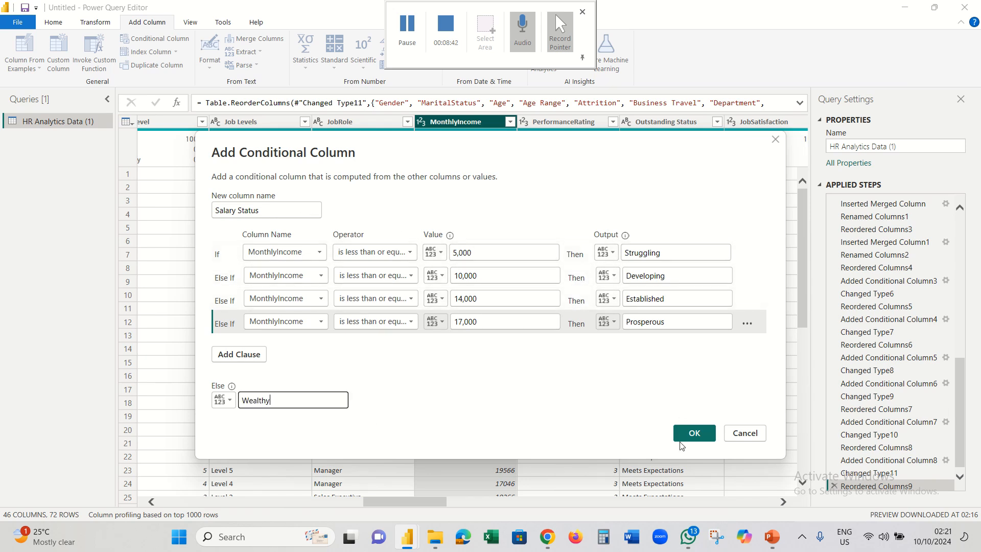
click(694, 433)
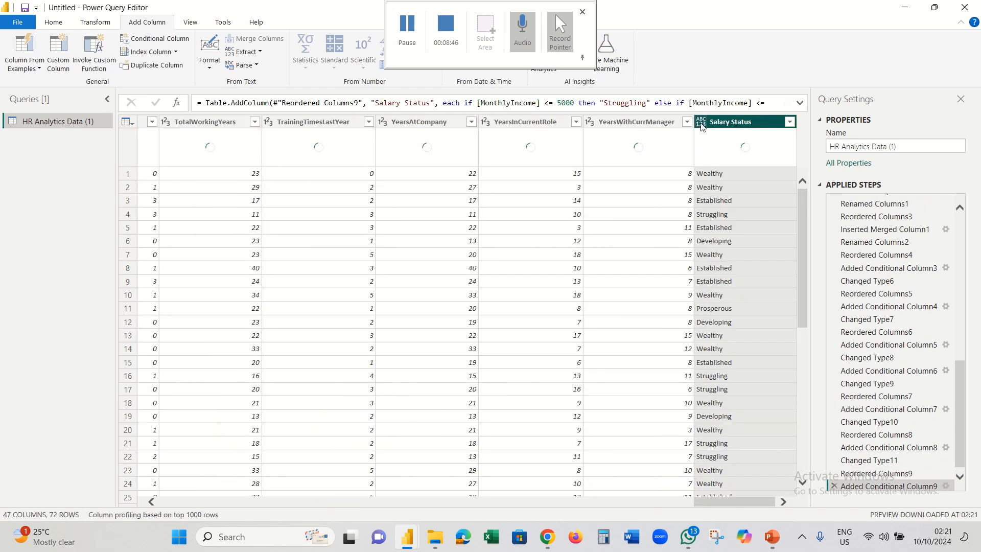
- Change Salary Status to Text and place it right after MonthlyIncome
click(700, 122)
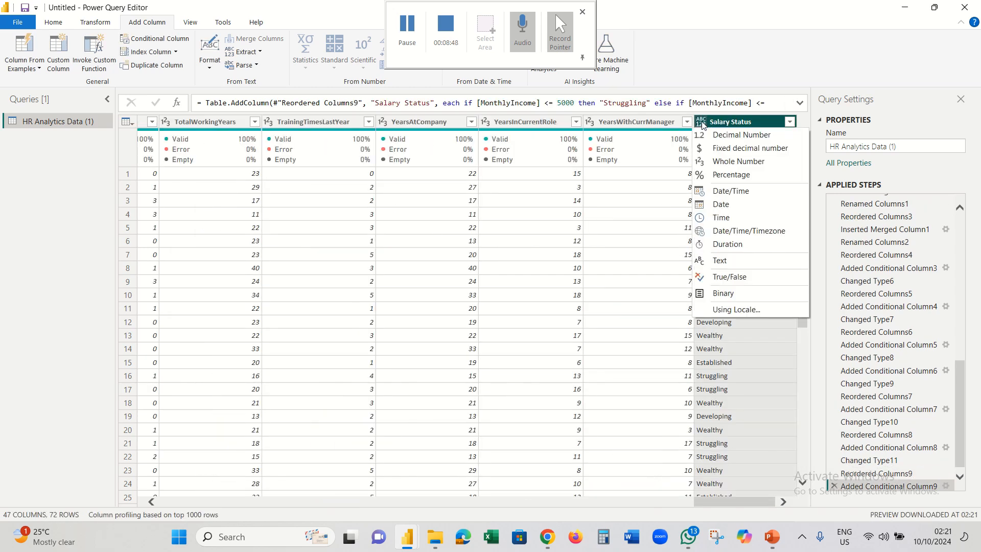
click(720, 261)
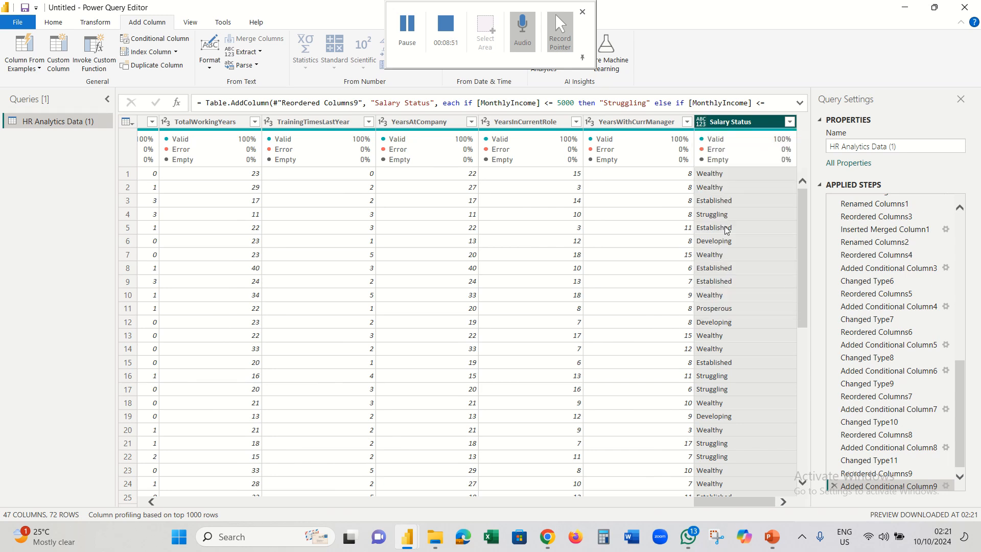
mouse_move(733, 125)
mouse_down()
mouse_move(465, 148)
mouse_move(100, 160)
mouse_move(376, 149)
mouse_up()
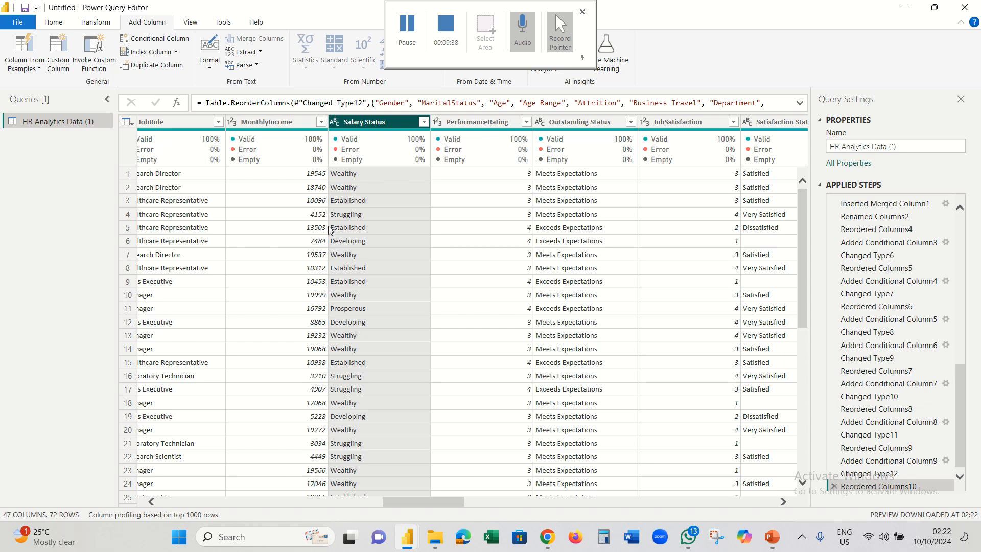
click(152, 502)
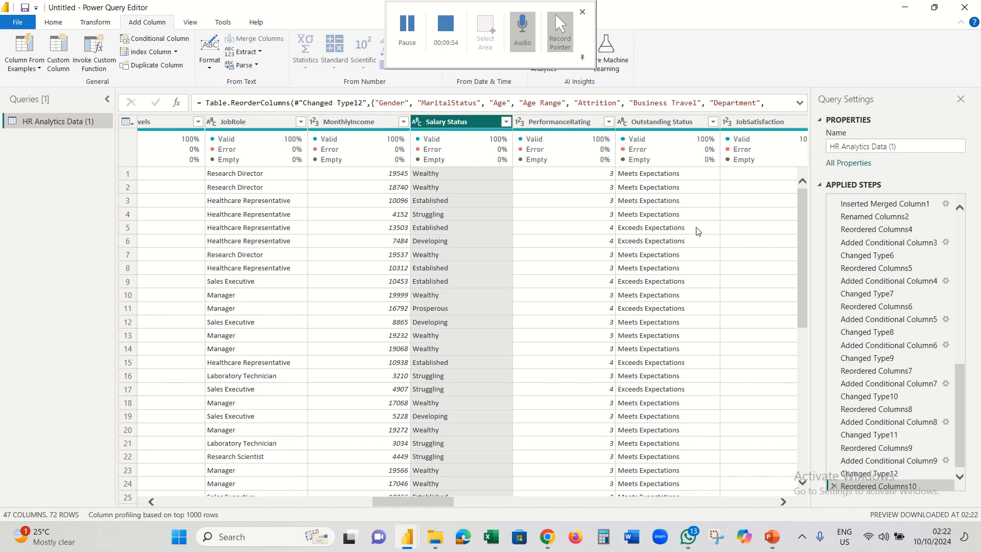
click(784, 502)
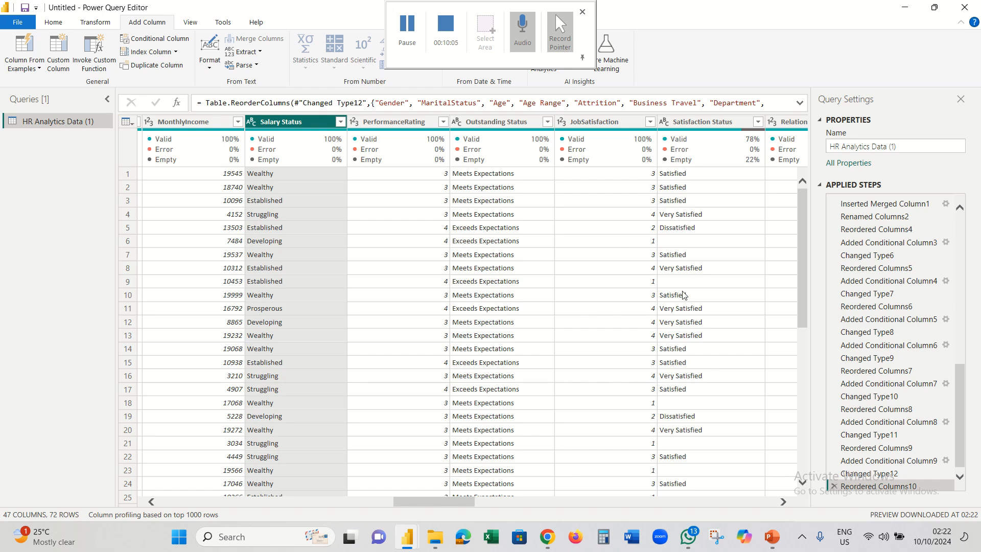
click(783, 502)
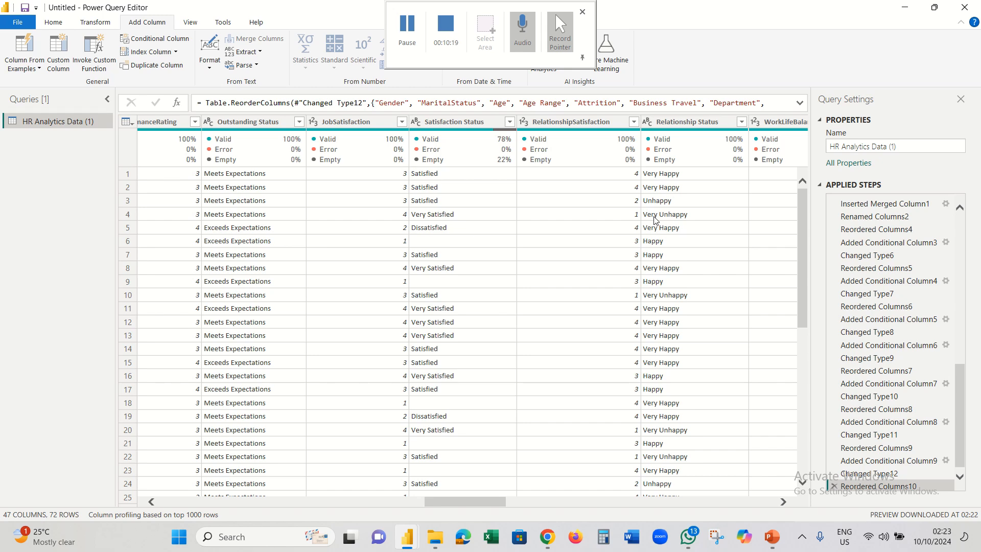
click(783, 501)
click(784, 501)
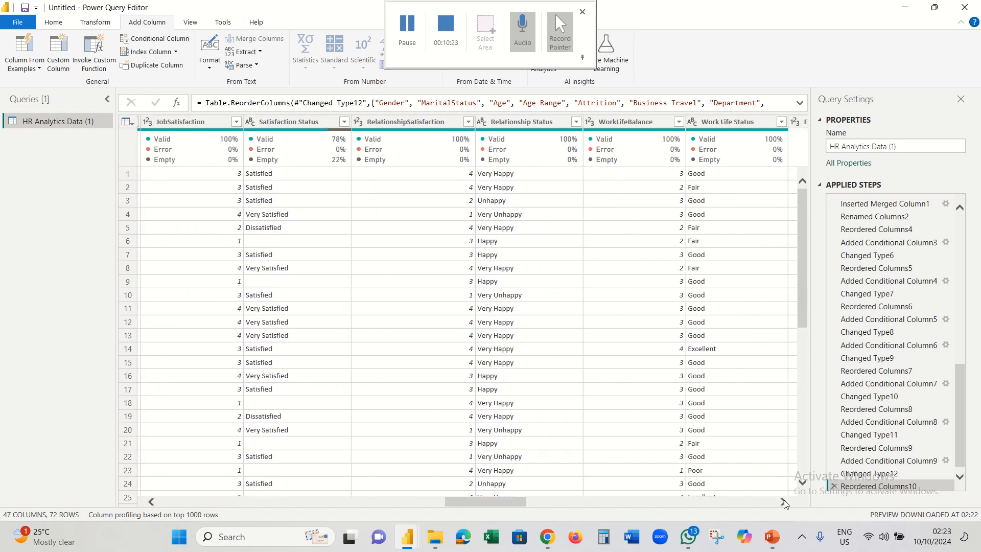
click(783, 502)
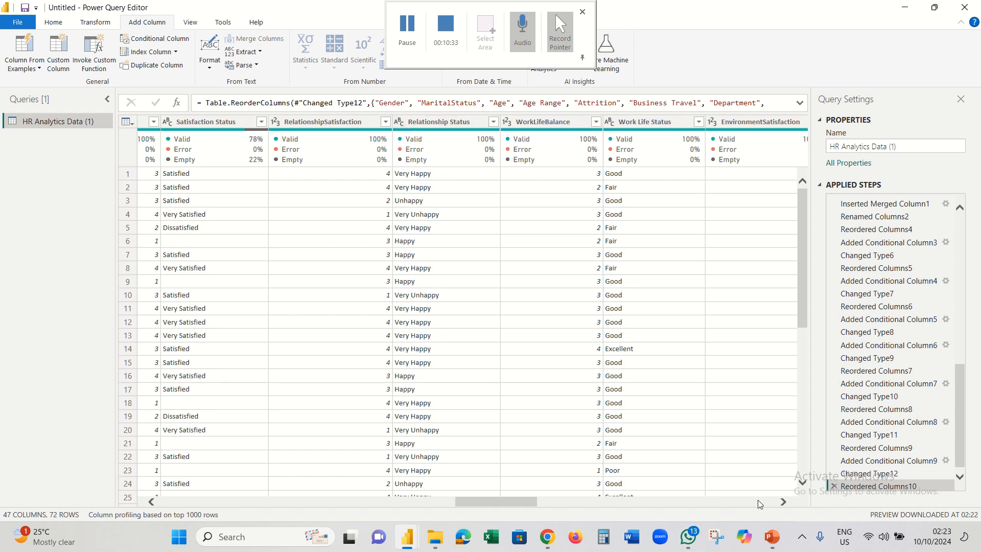
click(784, 502)
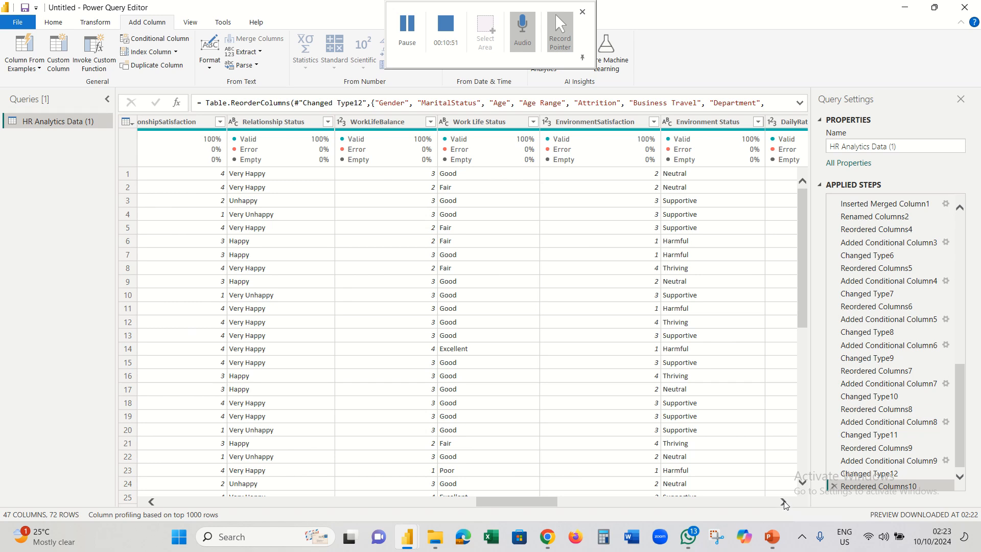
click(784, 502)
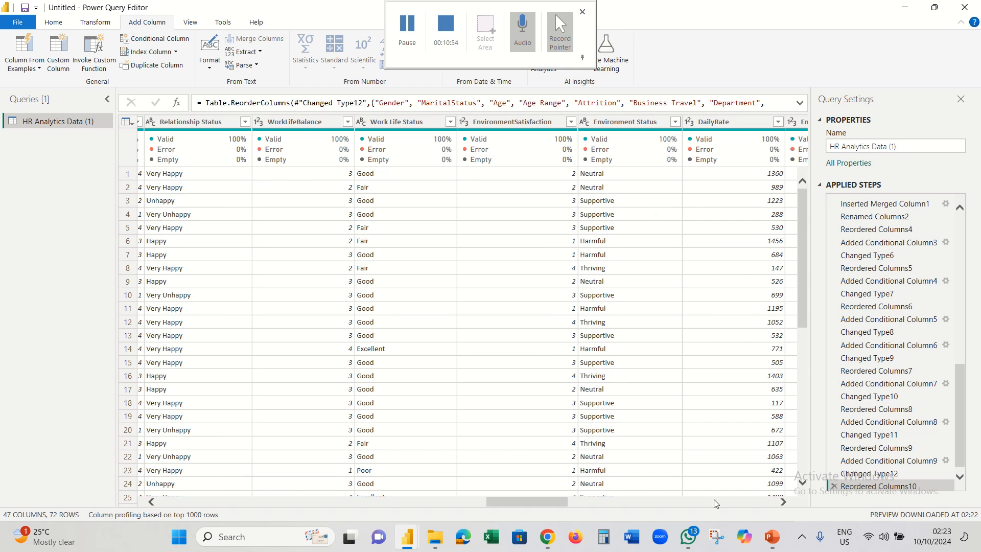
click(151, 502)
click(151, 502)
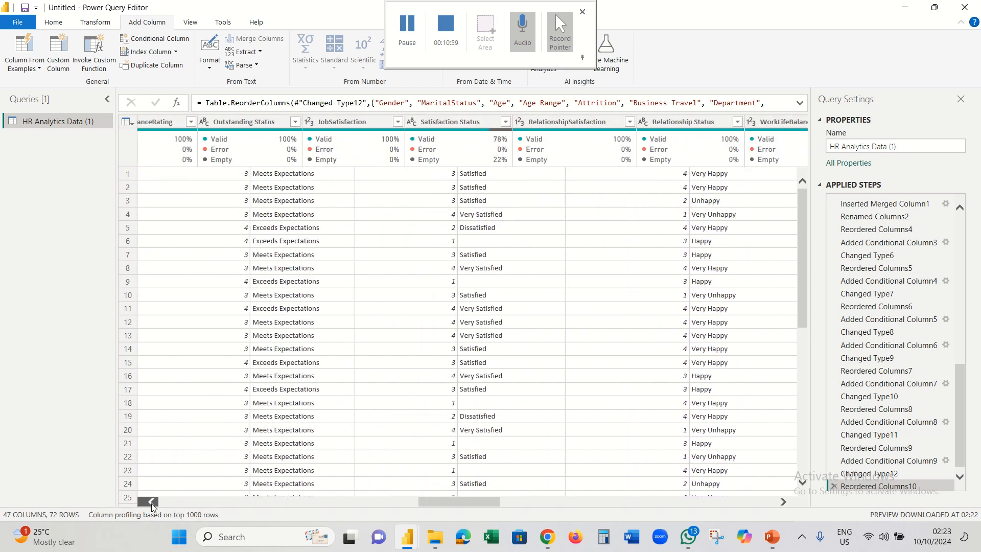
click(151, 502)
click(151, 502)
click(151, 502)
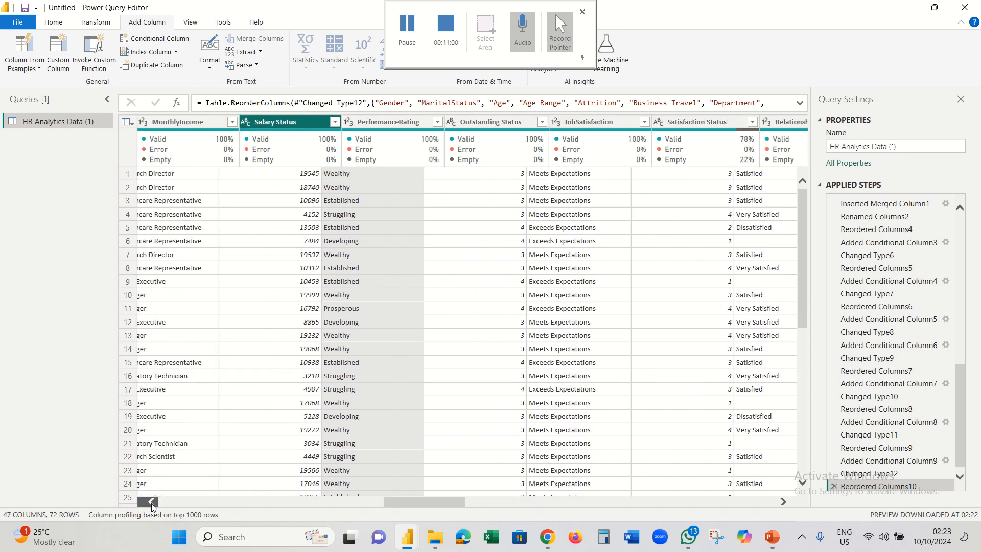
click(151, 502)
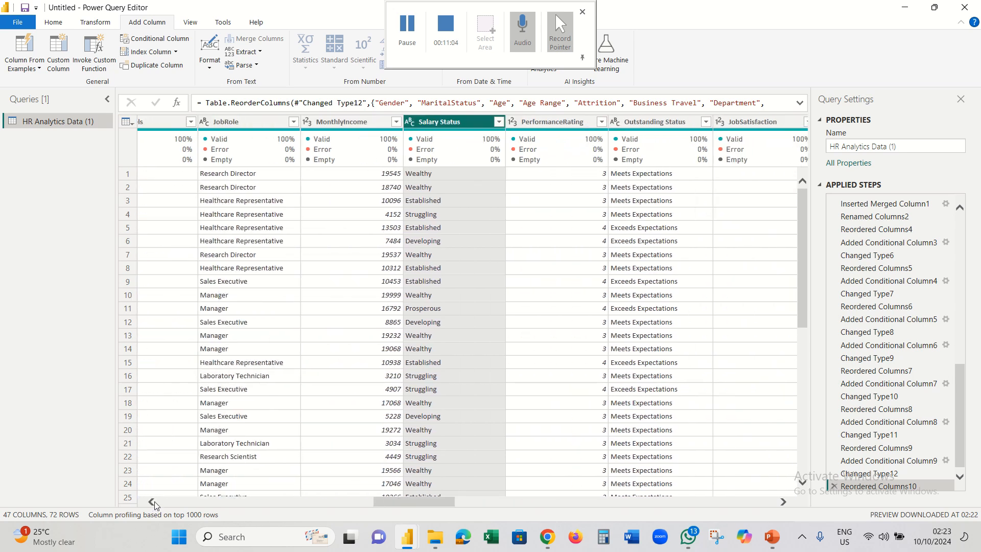
click(152, 501)
click(151, 502)
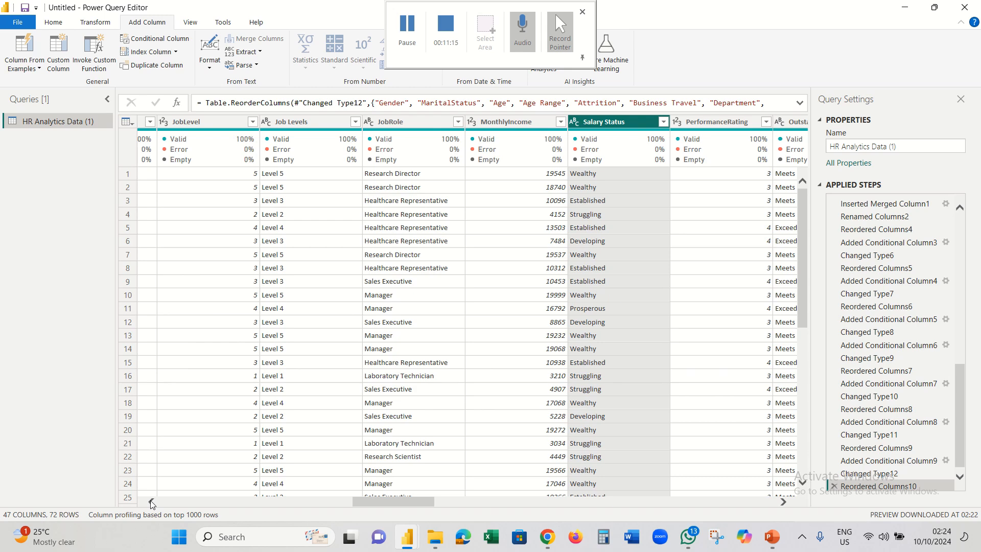
click(152, 503)
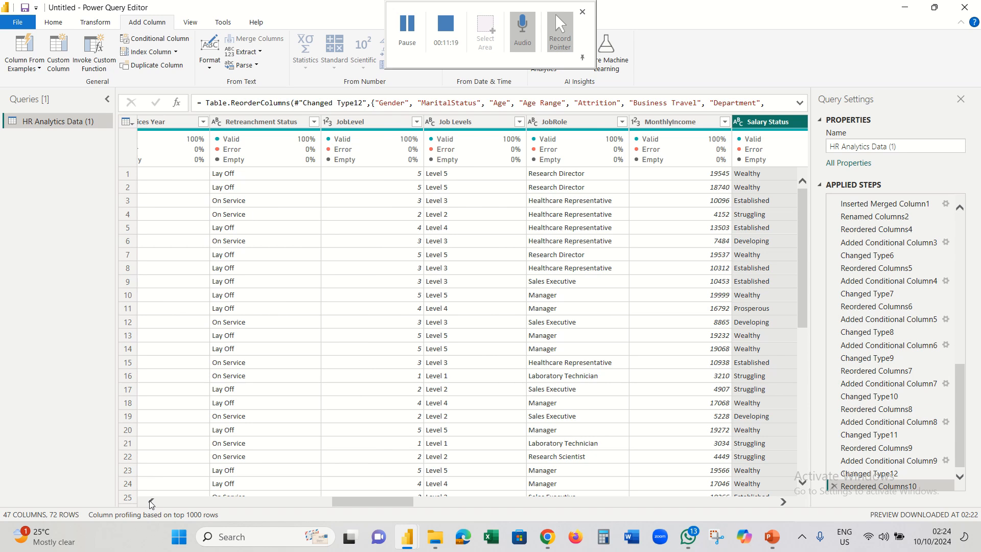
click(152, 503)
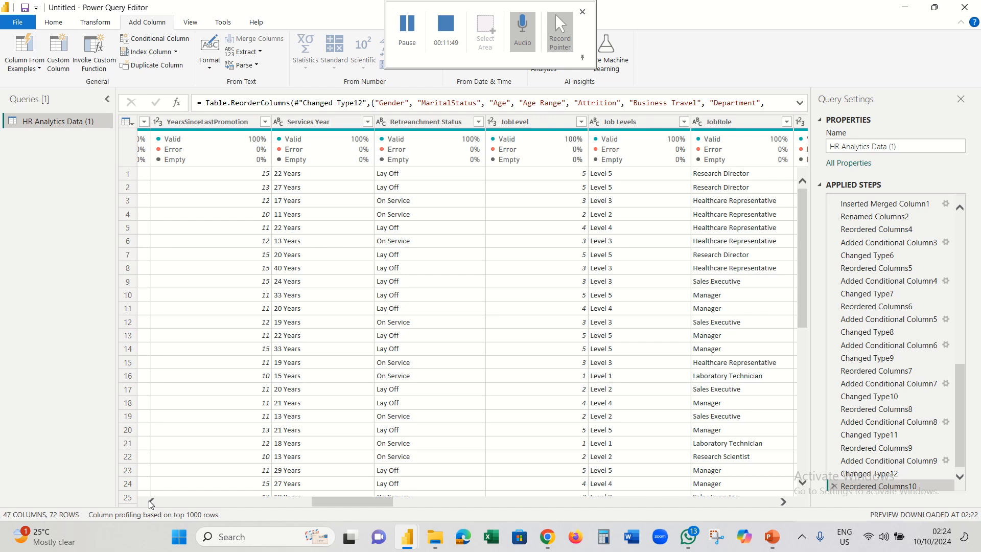
click(151, 502)
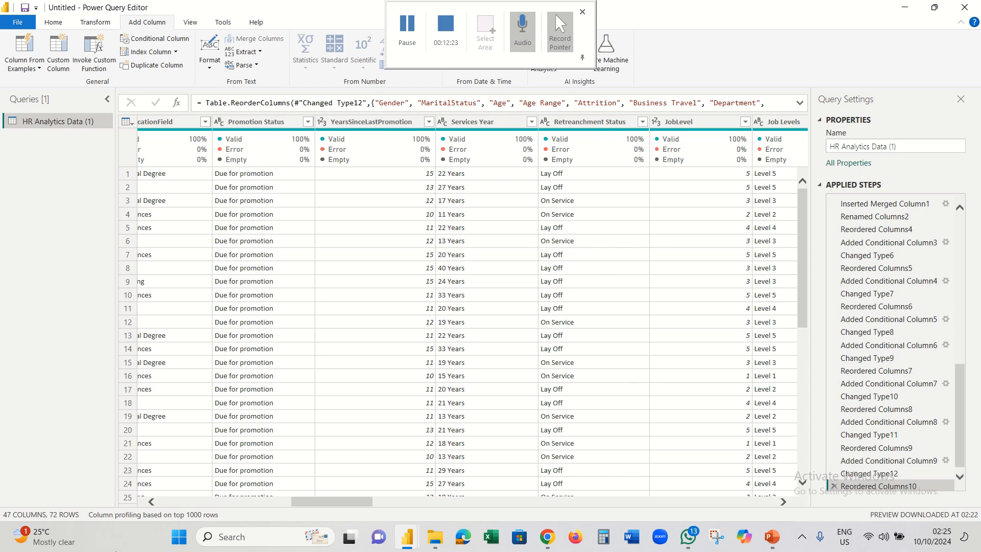
drag(310, 501, 271, 504)
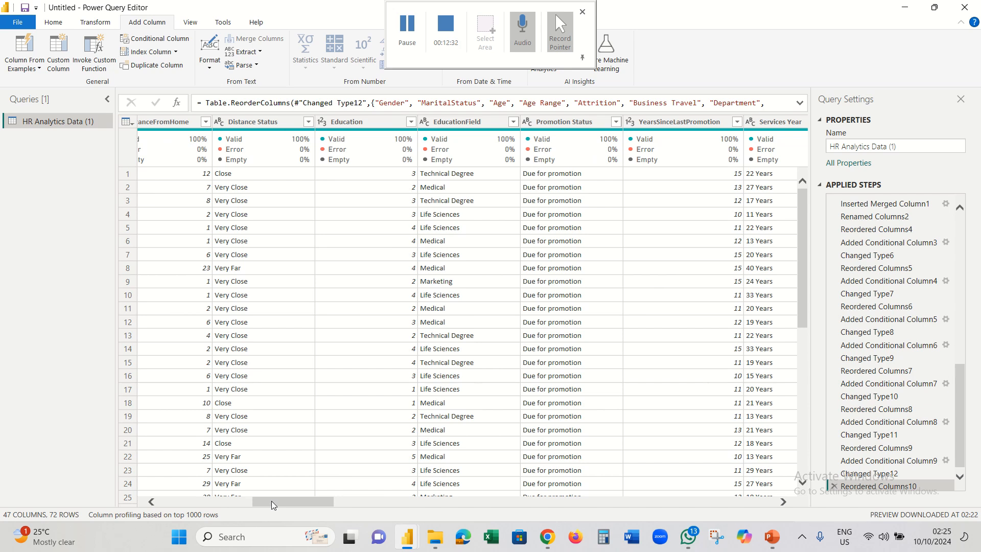
drag(268, 500, 226, 510)
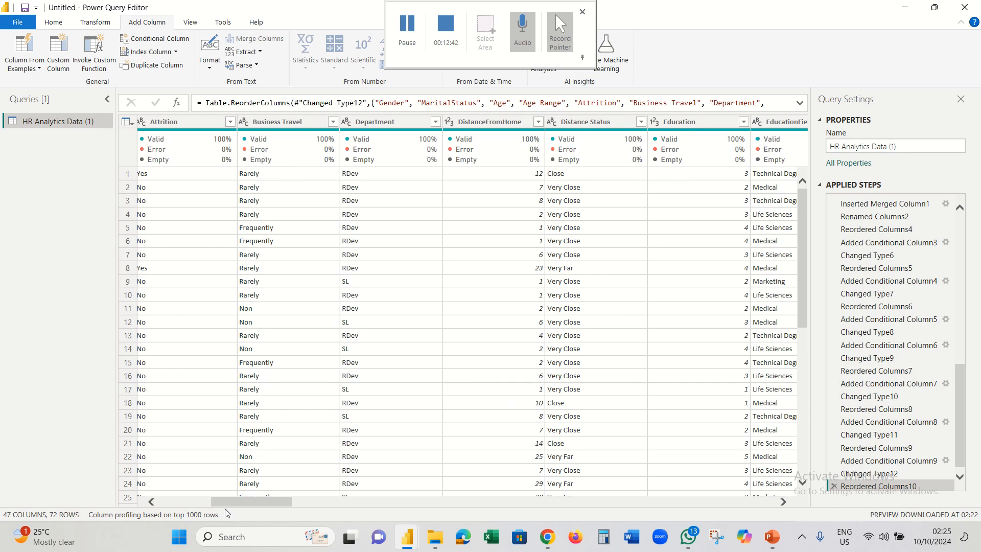
click(151, 501)
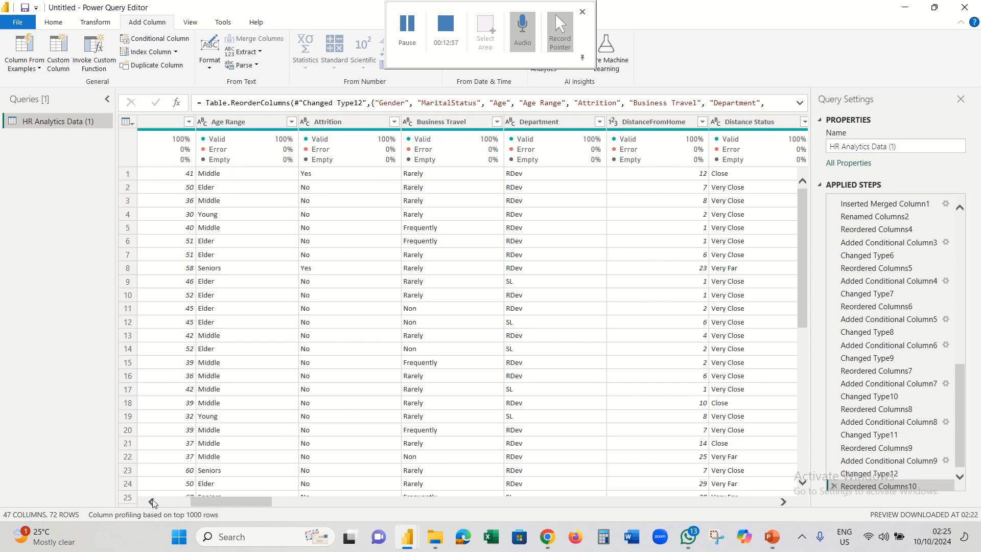
click(152, 502)
click(152, 502)
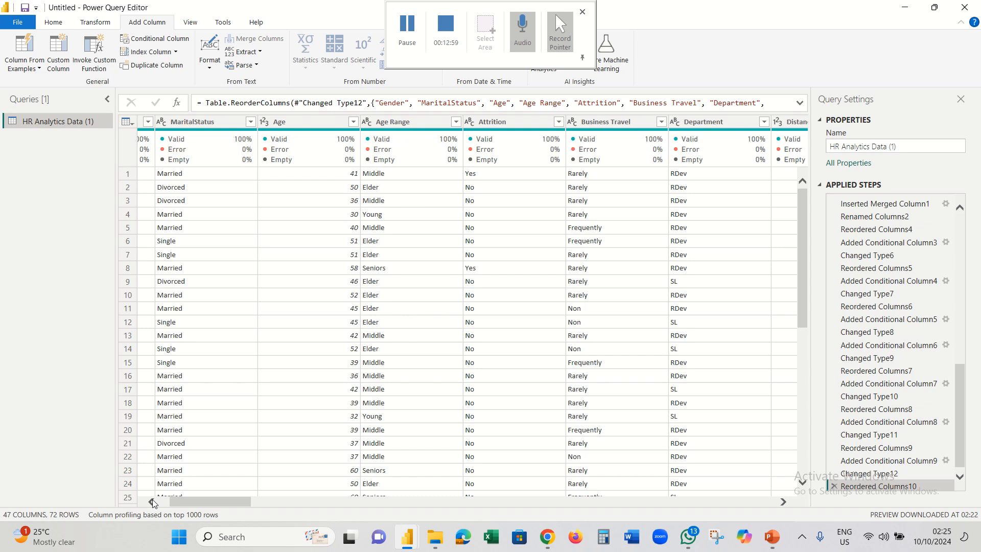
click(151, 502)
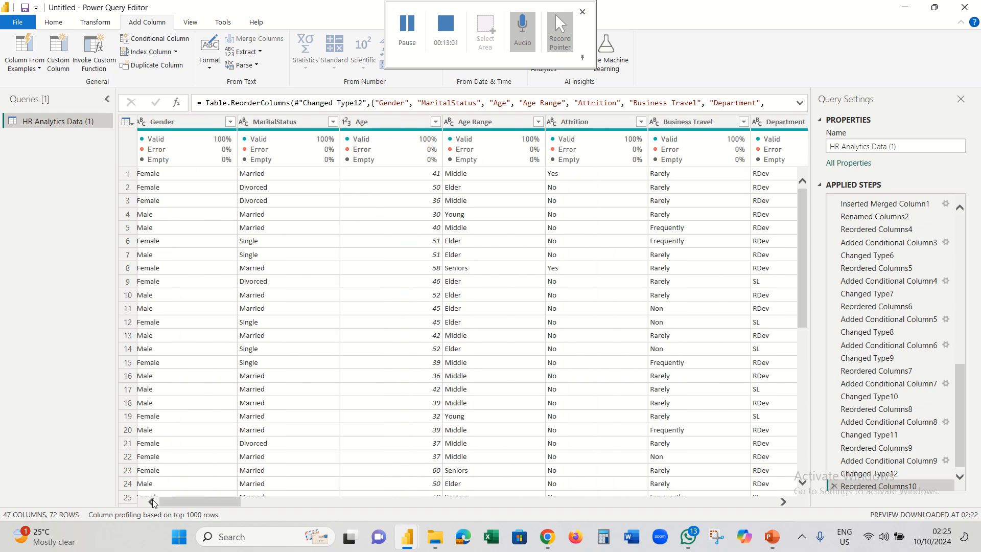
click(154, 502)
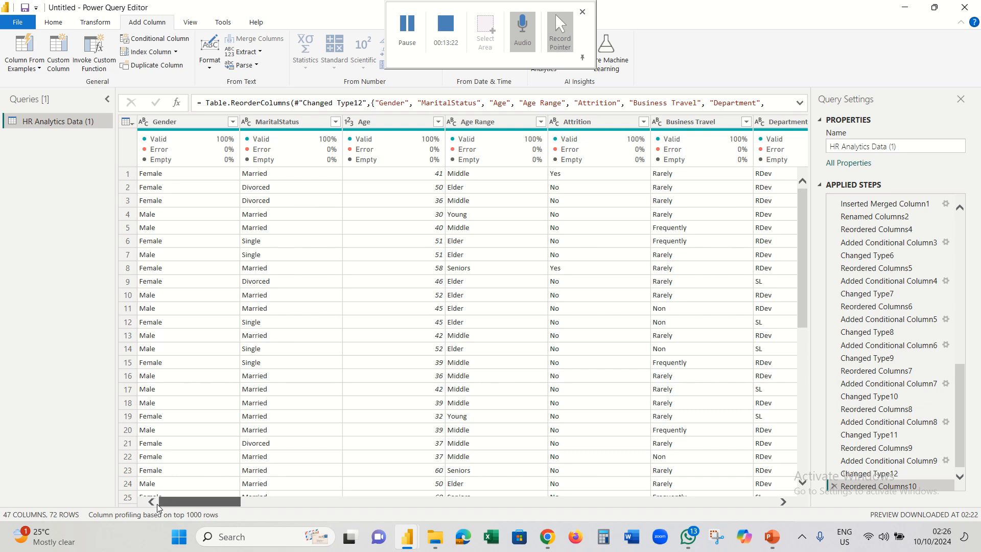
- Select Gender, MaritalStatus, Age Range, Attrition, Business Travel and Department together
click(195, 121)
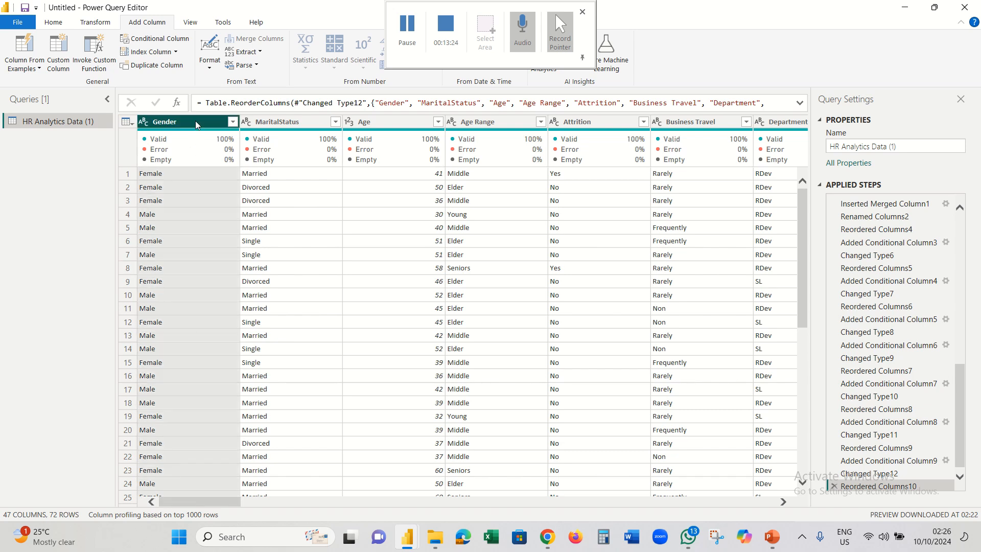
ctrl+click(277, 121)
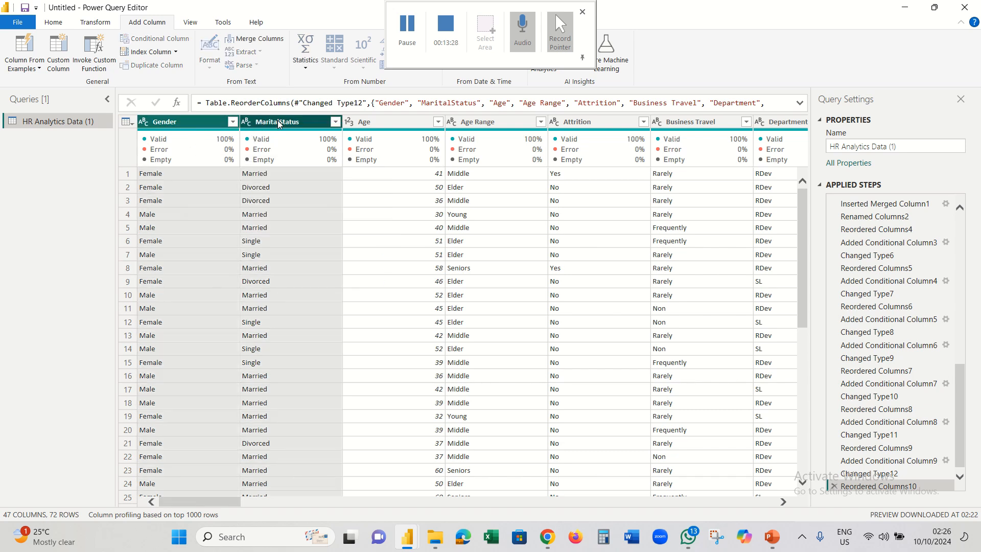
ctrl+click(471, 123)
ctrl+click(603, 122)
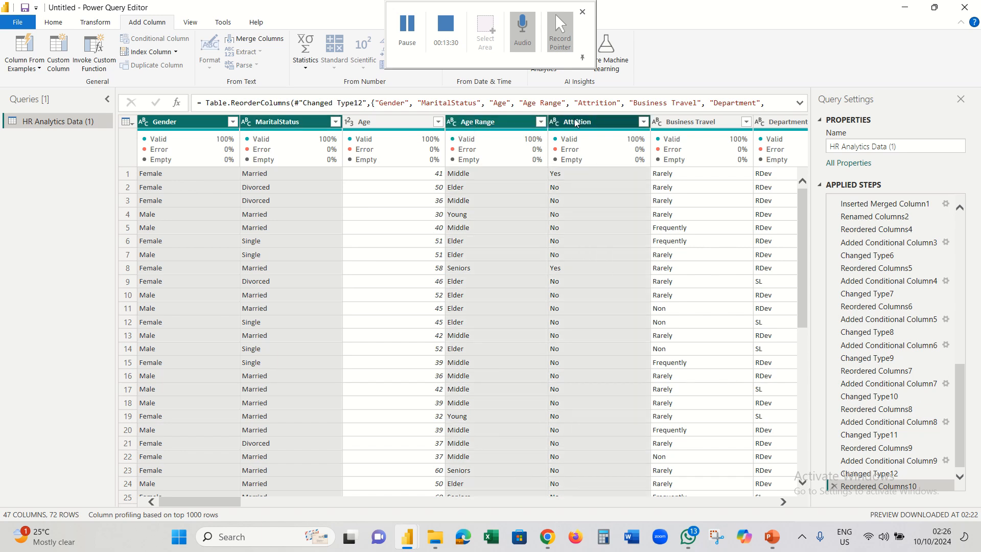
ctrl+click(713, 122)
ctrl+click(773, 121)
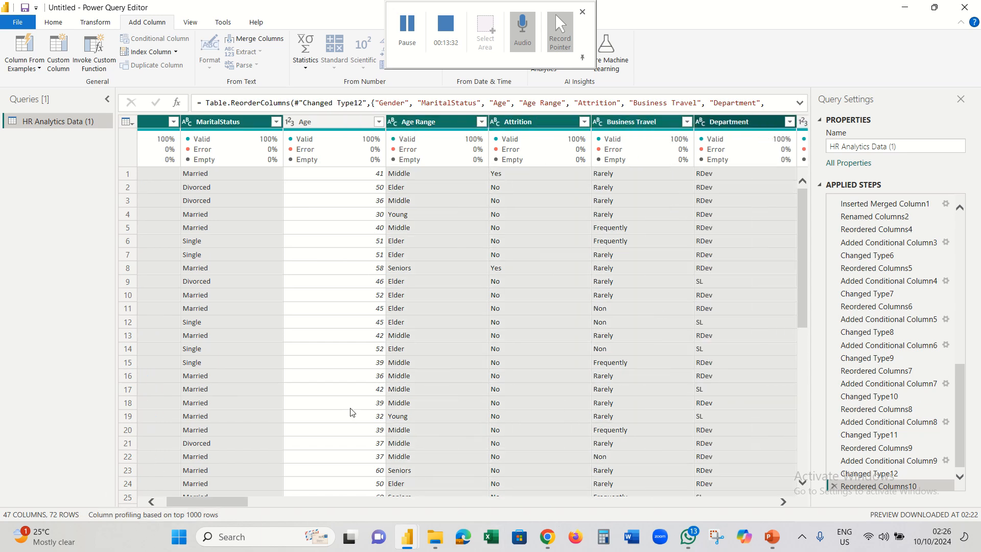
click(785, 501)
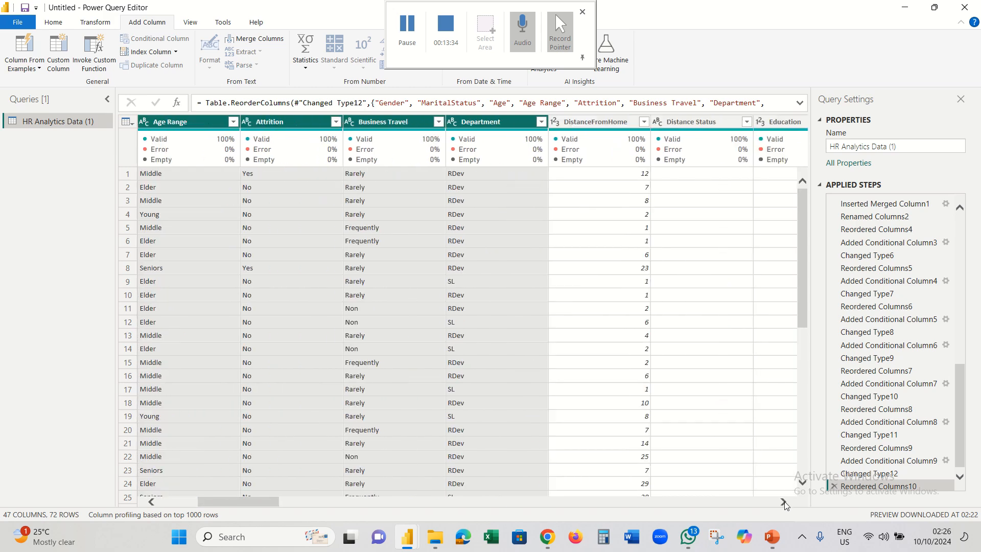
click(784, 502)
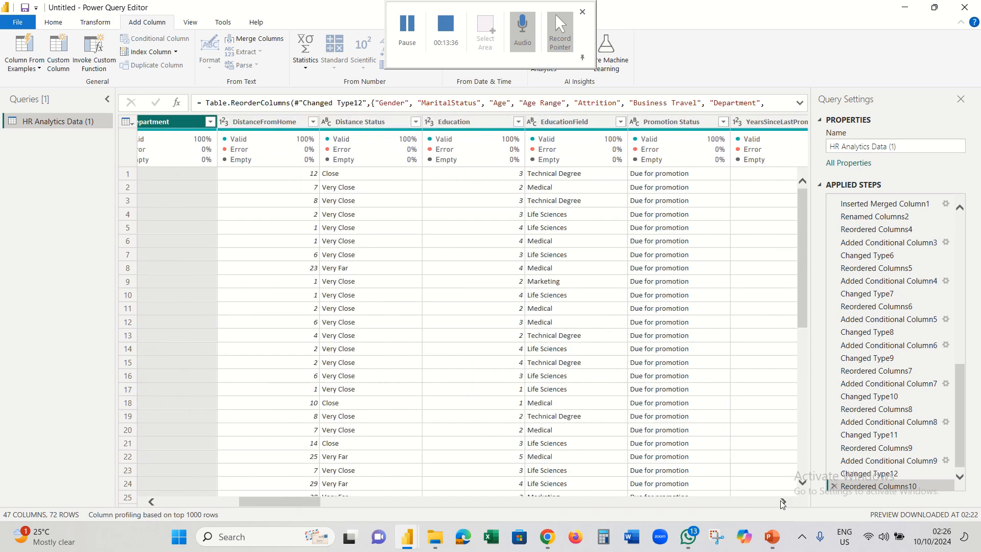
click(782, 502)
- Add Distance Status, EducationField, Promotion Status, Services Year, Retrenchment Status, JobRole and Salary Status
click(290, 121)
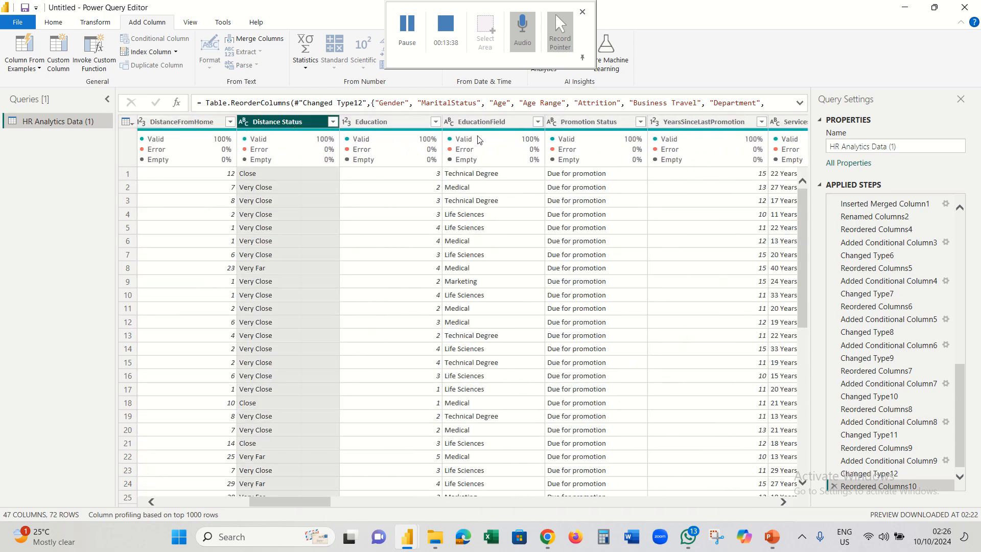
ctrl+click(499, 123)
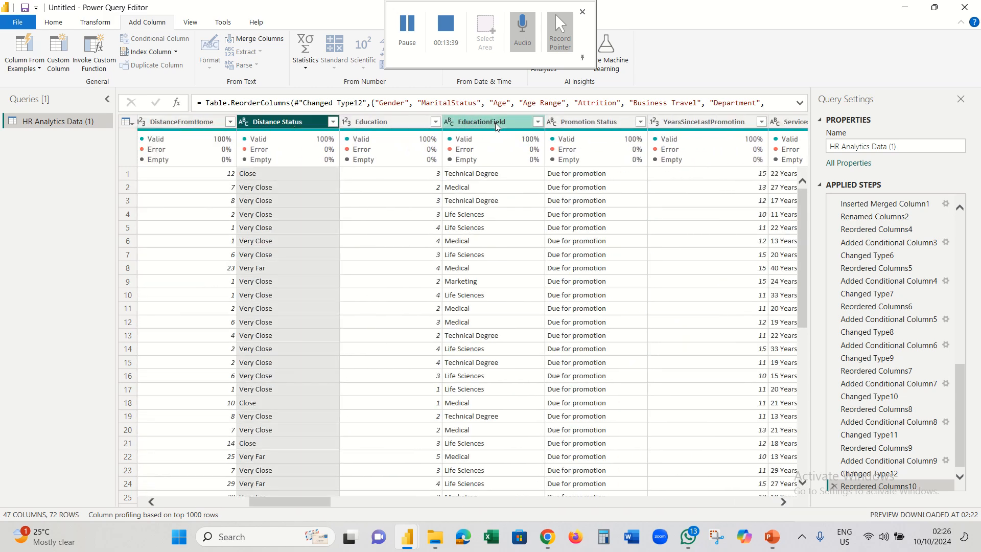
ctrl+click(574, 124)
ctrl+click(789, 123)
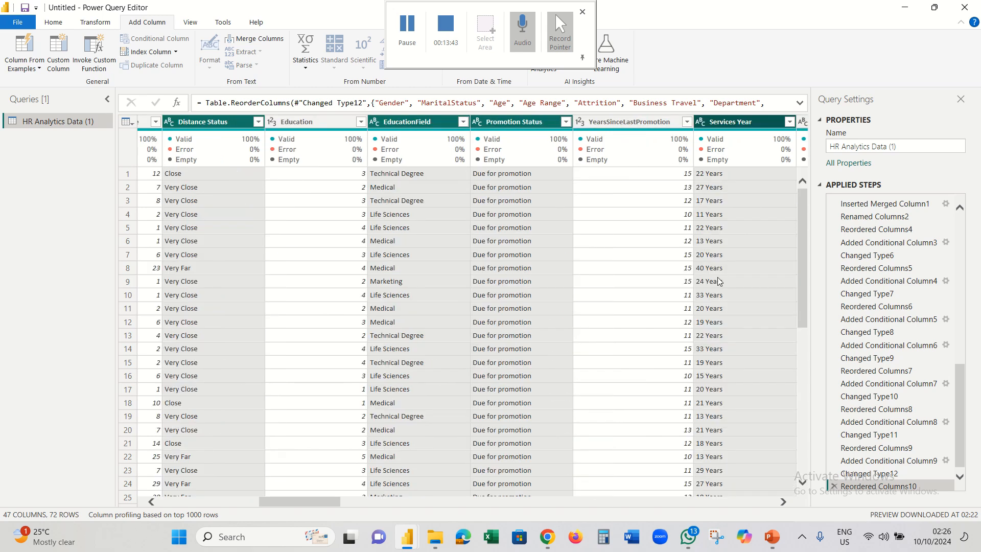
click(784, 503)
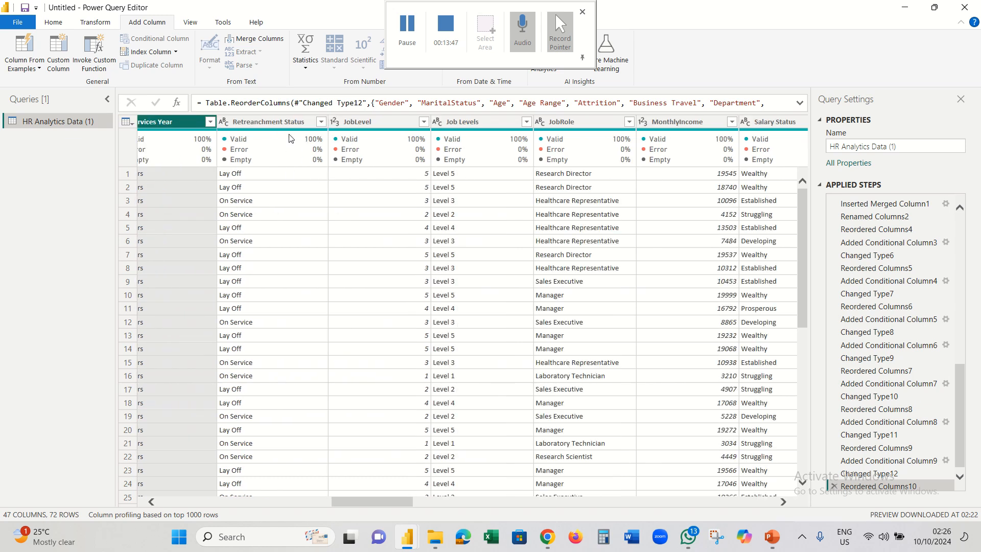
ctrl+click(277, 122)
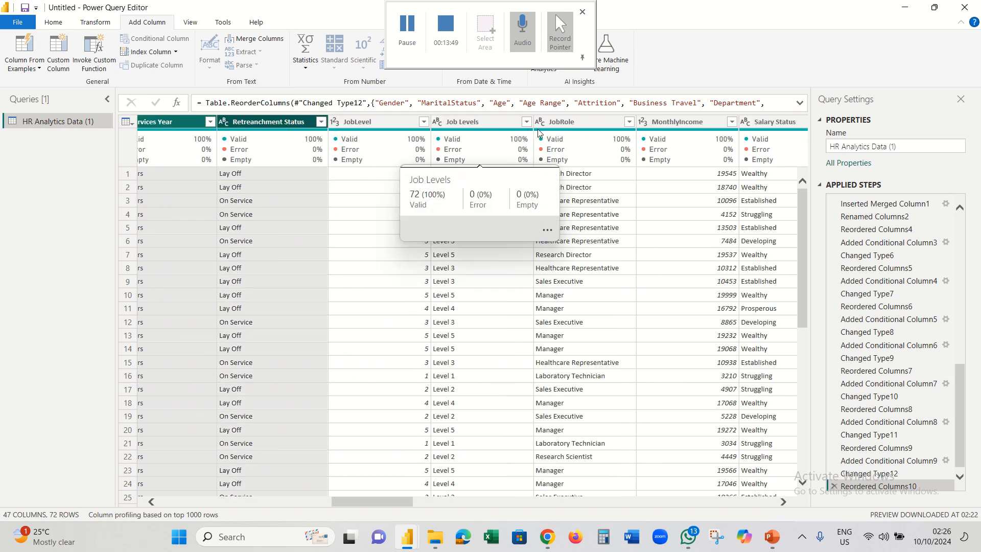
ctrl+click(553, 123)
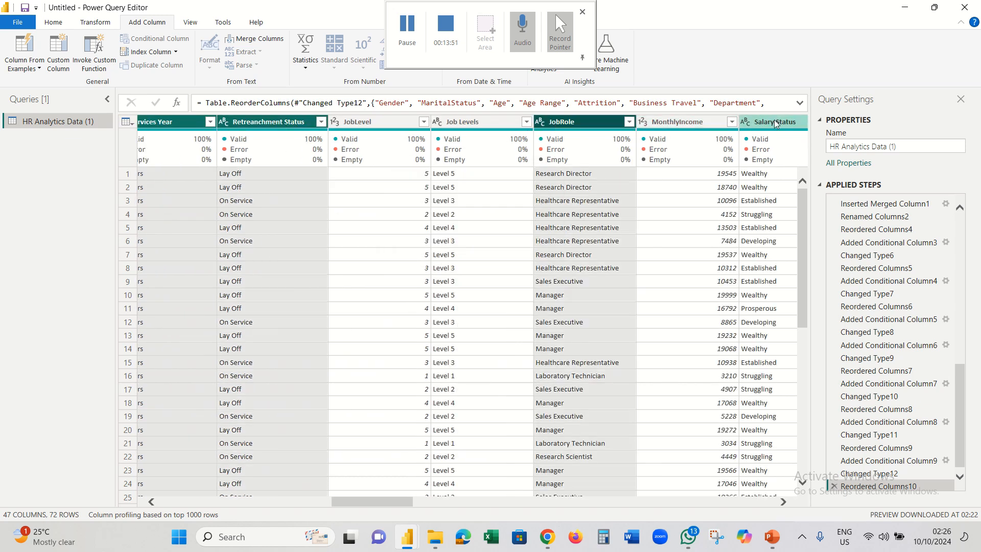
ctrl+click(774, 121)
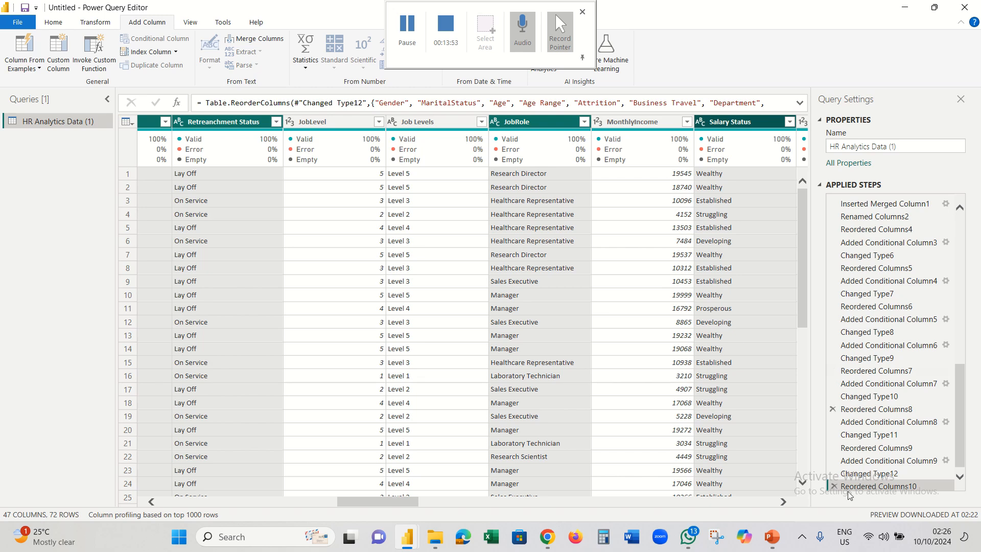
click(784, 502)
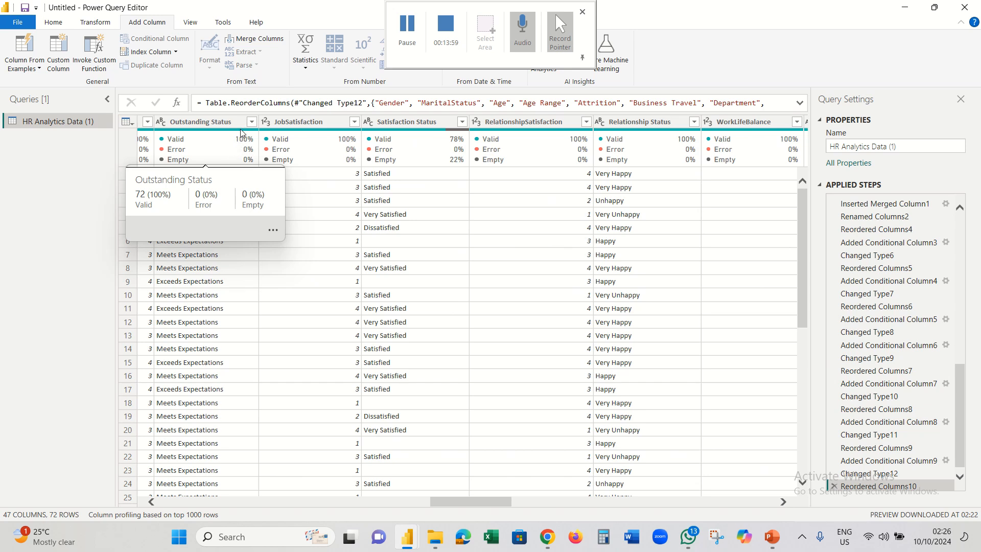
- Add Outstanding, Satisfaction, Relationship, WorkLifeBalance, Work Life and Environment Status to the selection
click(202, 122)
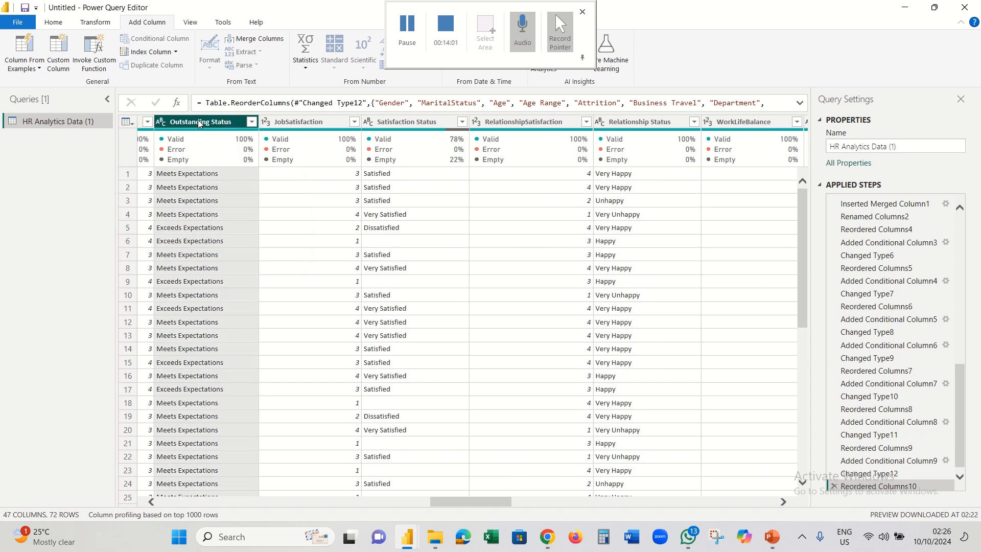
click(410, 124)
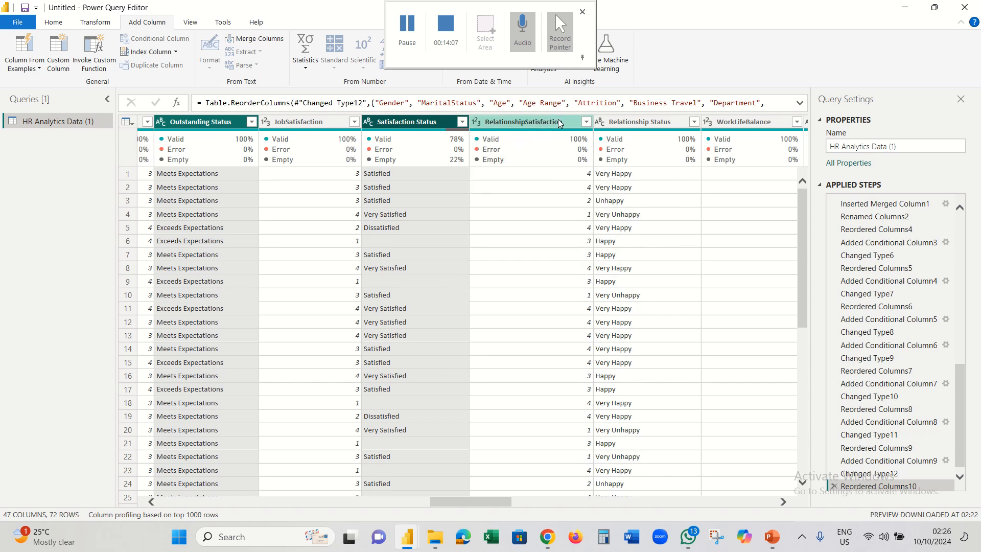
ctrl+click(622, 124)
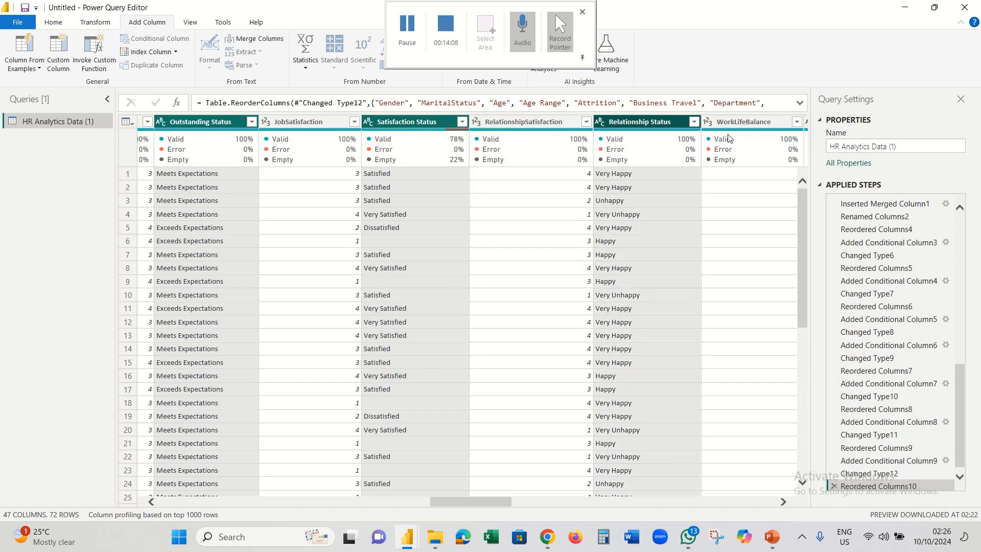
ctrl+click(755, 120)
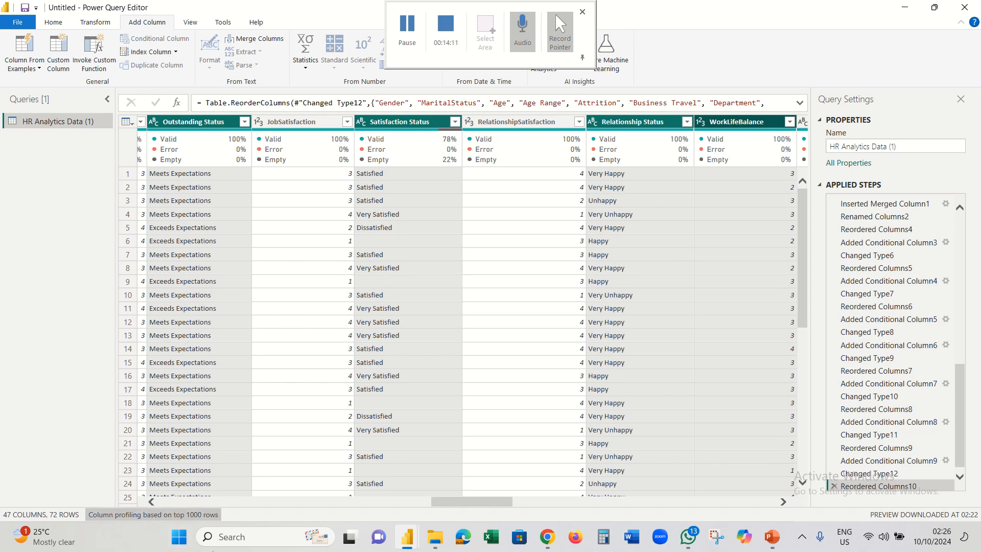
click(784, 501)
click(784, 502)
click(784, 501)
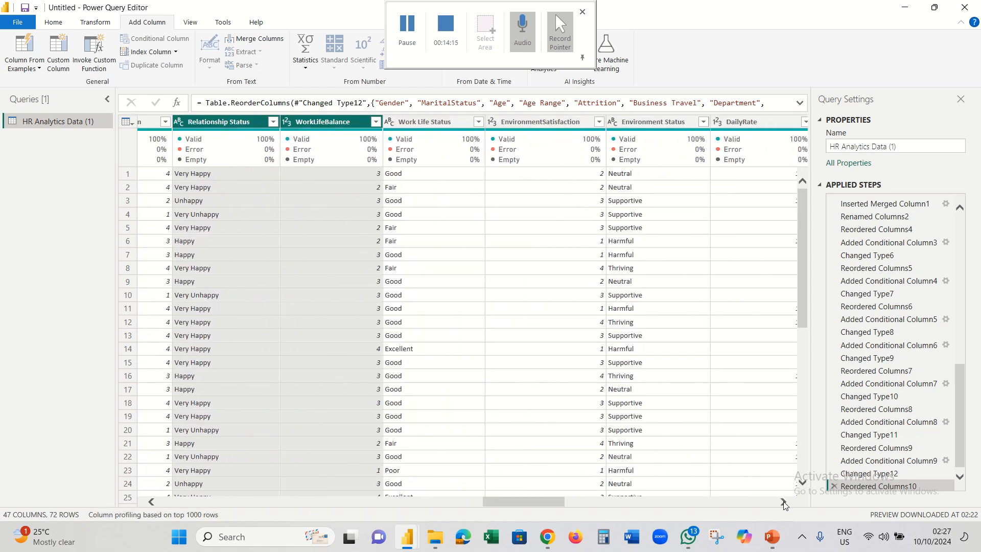
click(784, 501)
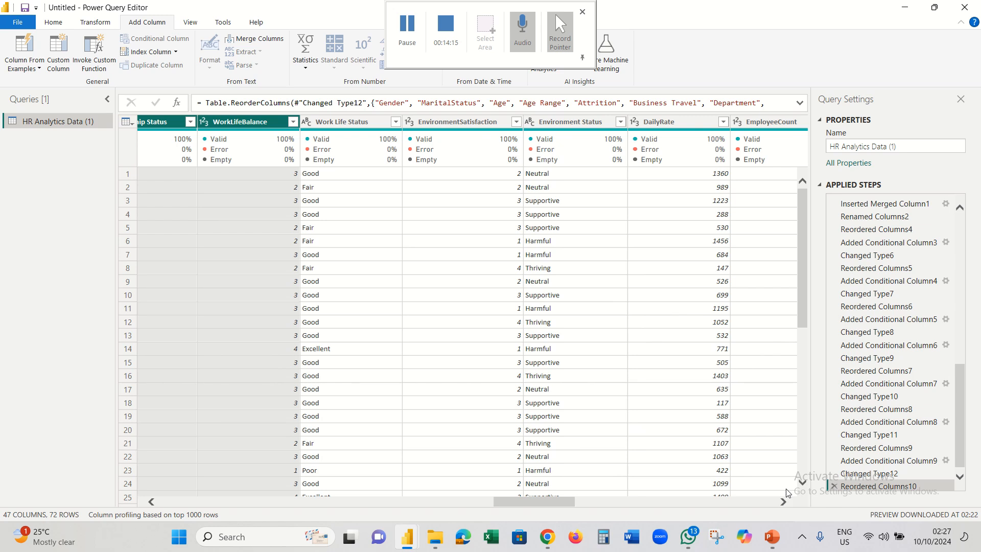
ctrl+click(350, 122)
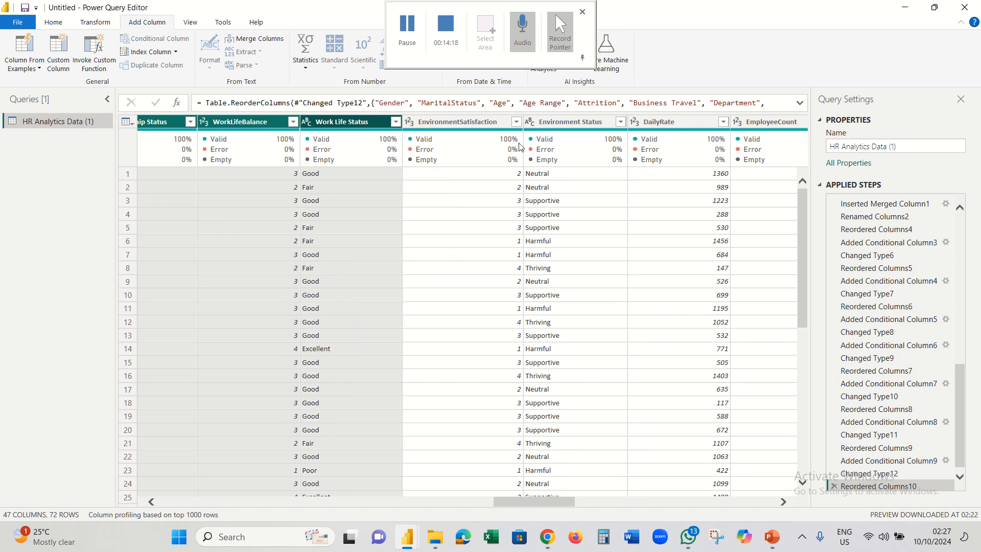
ctrl+click(564, 122)
- Drop the multi-column selection and select only the Satisfaction Status column
right_click(552, 121)
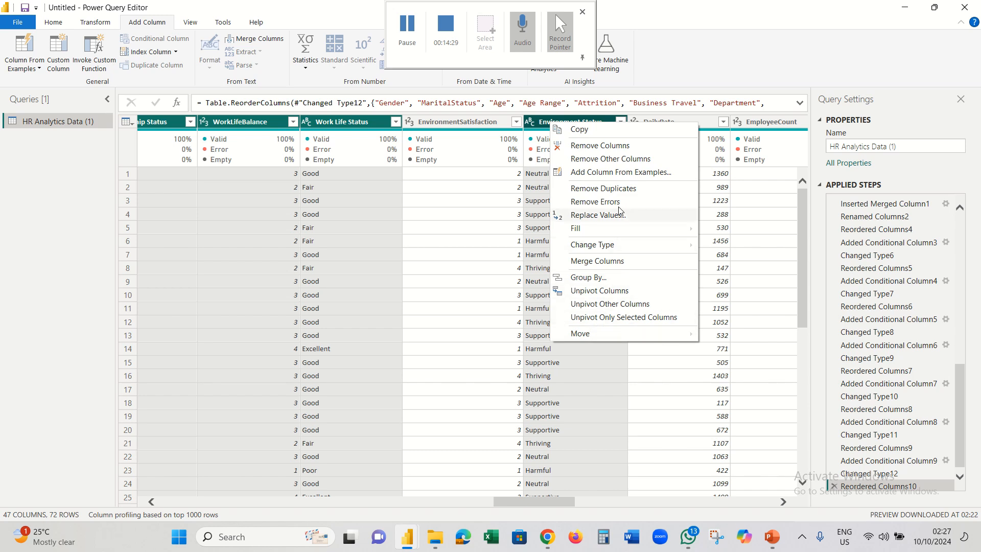
click(536, 125)
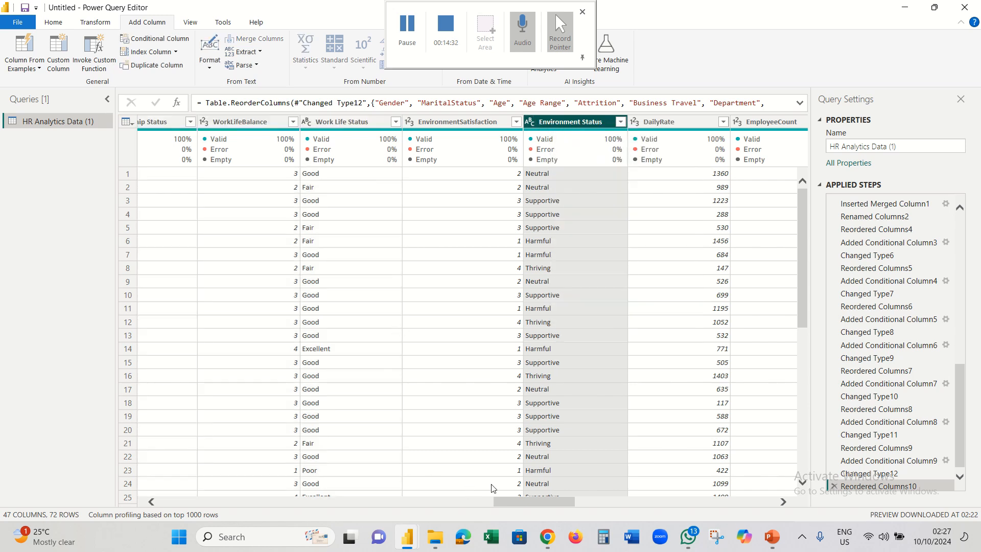
click(152, 503)
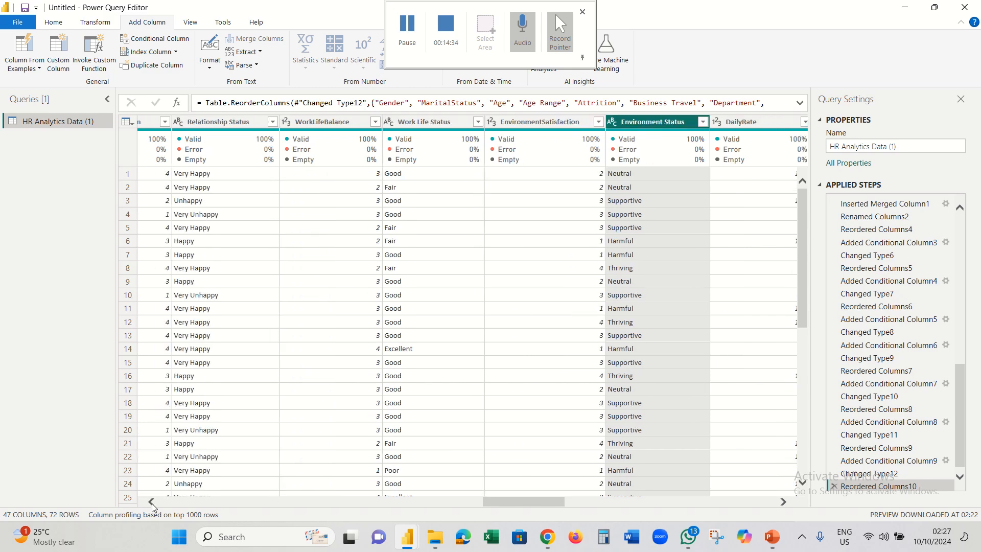
drag(152, 503, 152, 503)
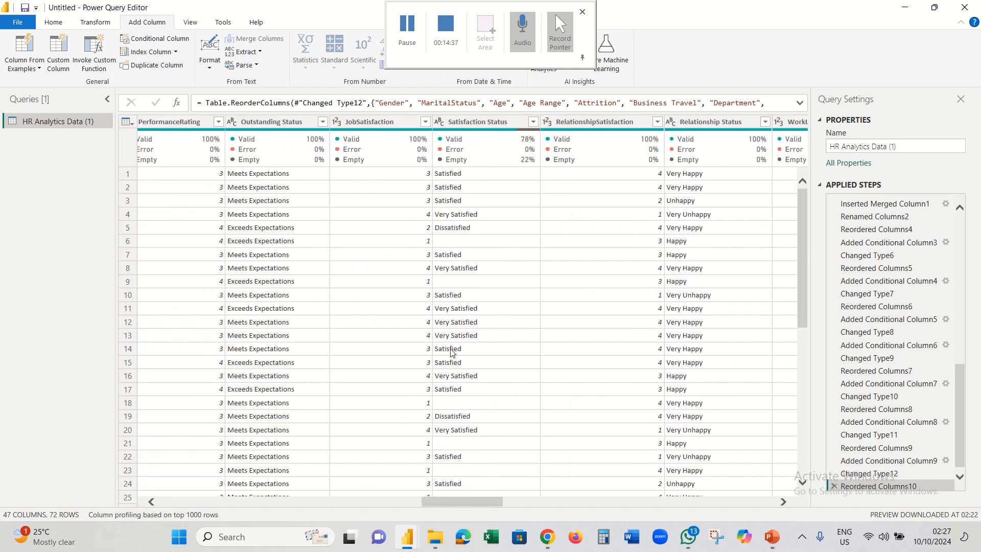
click(499, 120)
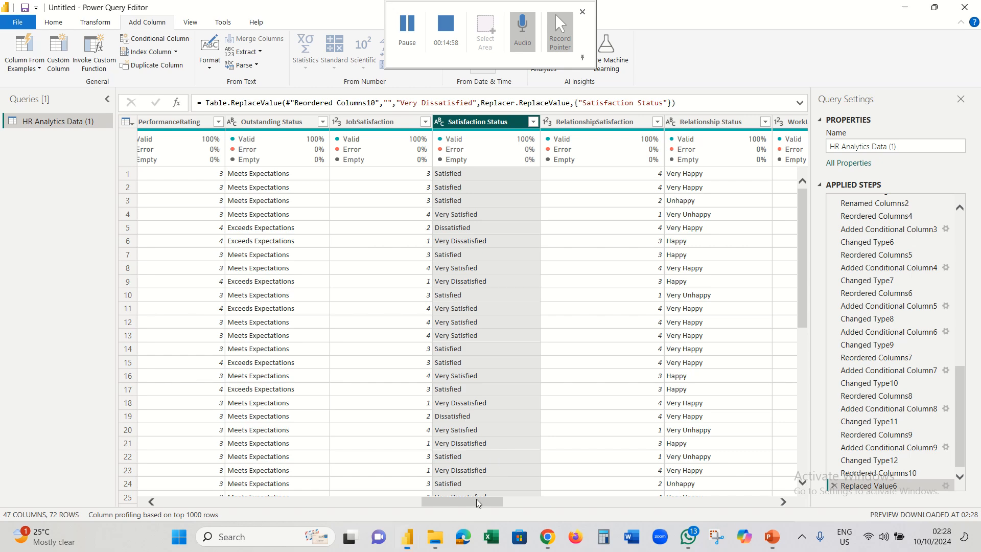
- Scroll back to the first columns to confirm they are 100% valid
drag(476, 499, 293, 515)
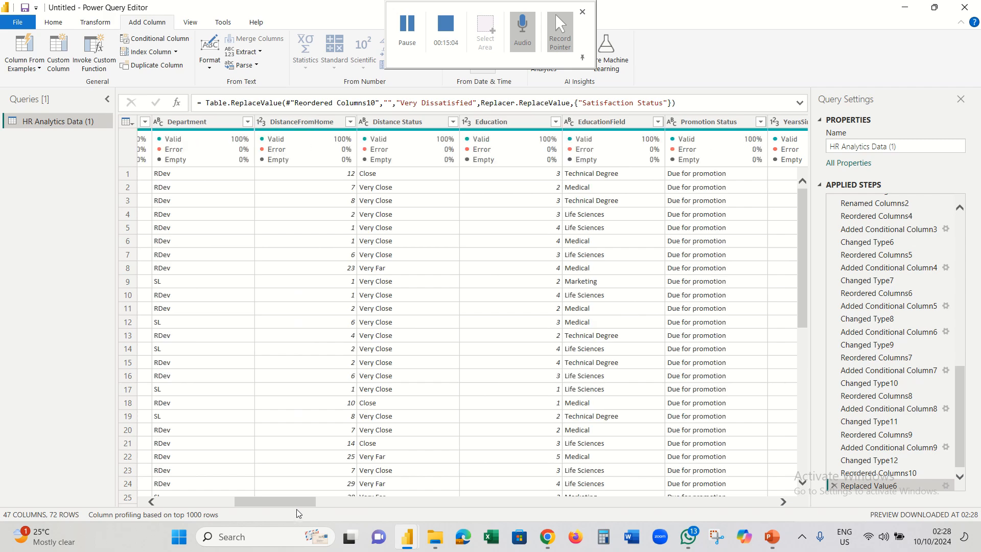
drag(298, 503, 203, 502)
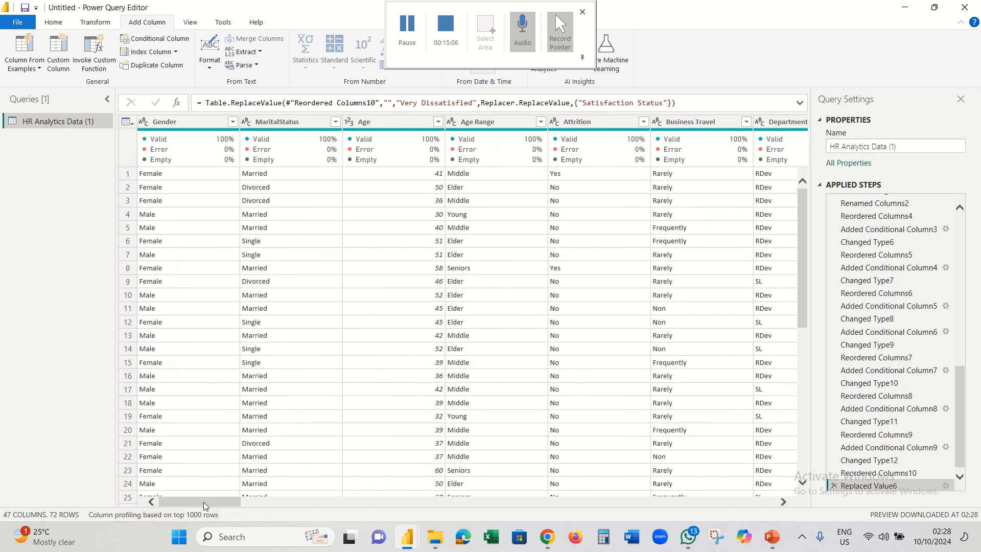